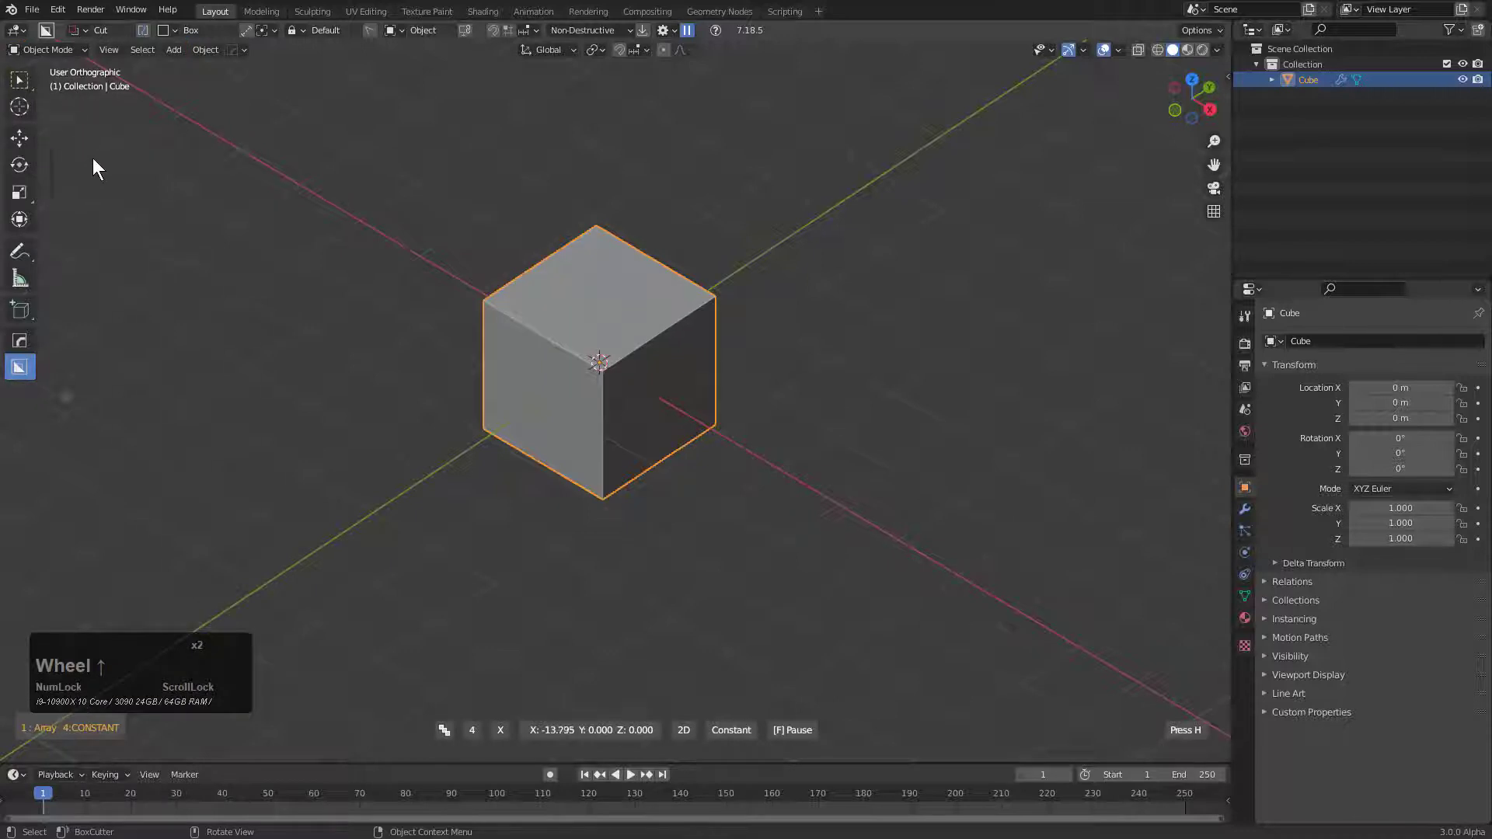
Cancel the running array and expand the Fast UI options in the HardOps preferences
{"action": "right_click", "coordinate": [620, 381]}
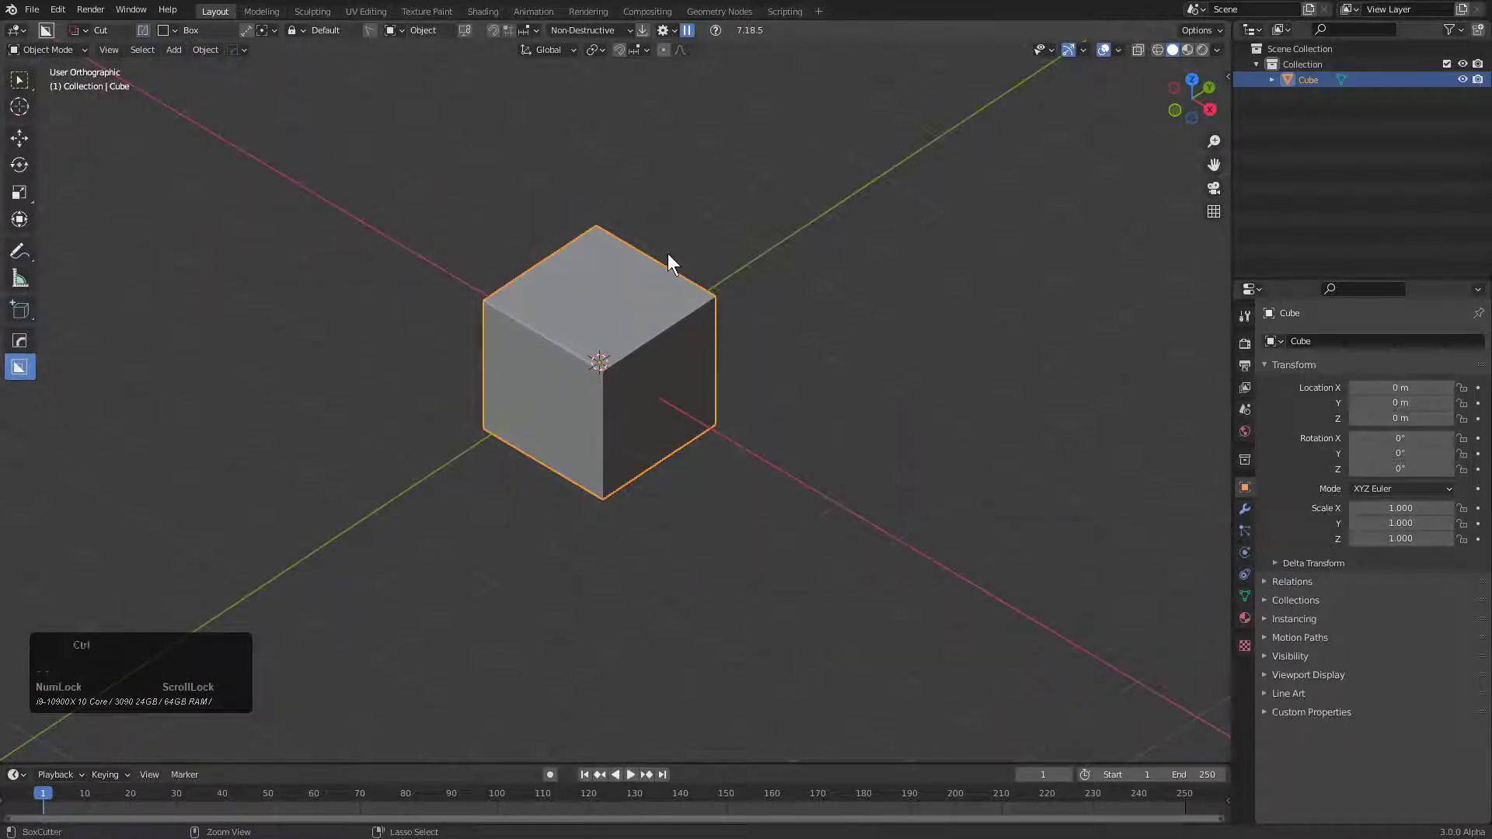
{"action": "key", "text": "k"}
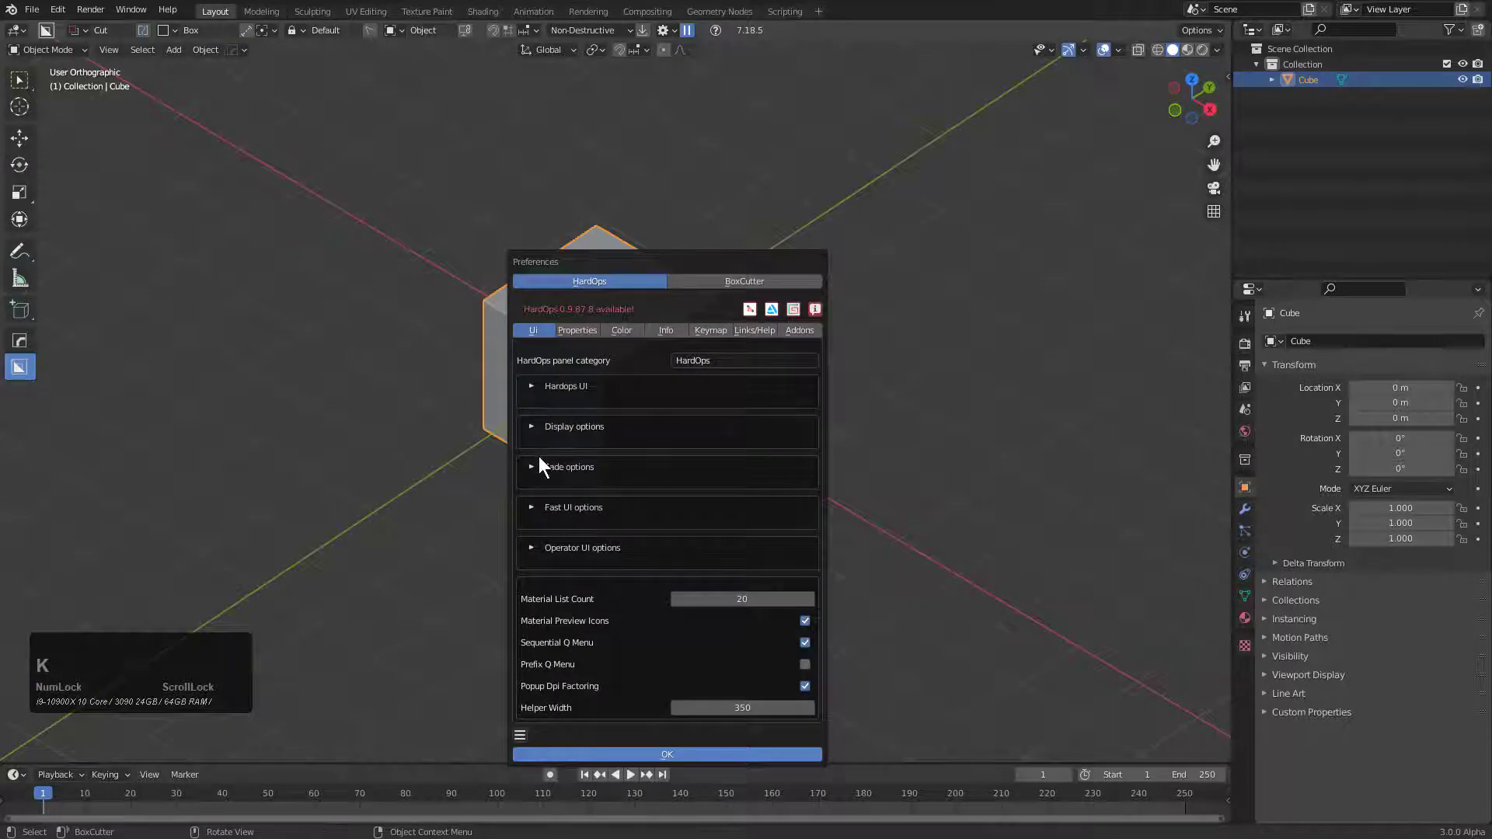
{"action": "left_click", "coordinate": [534, 427]}
{"action": "left_click", "coordinate": [543, 332]}
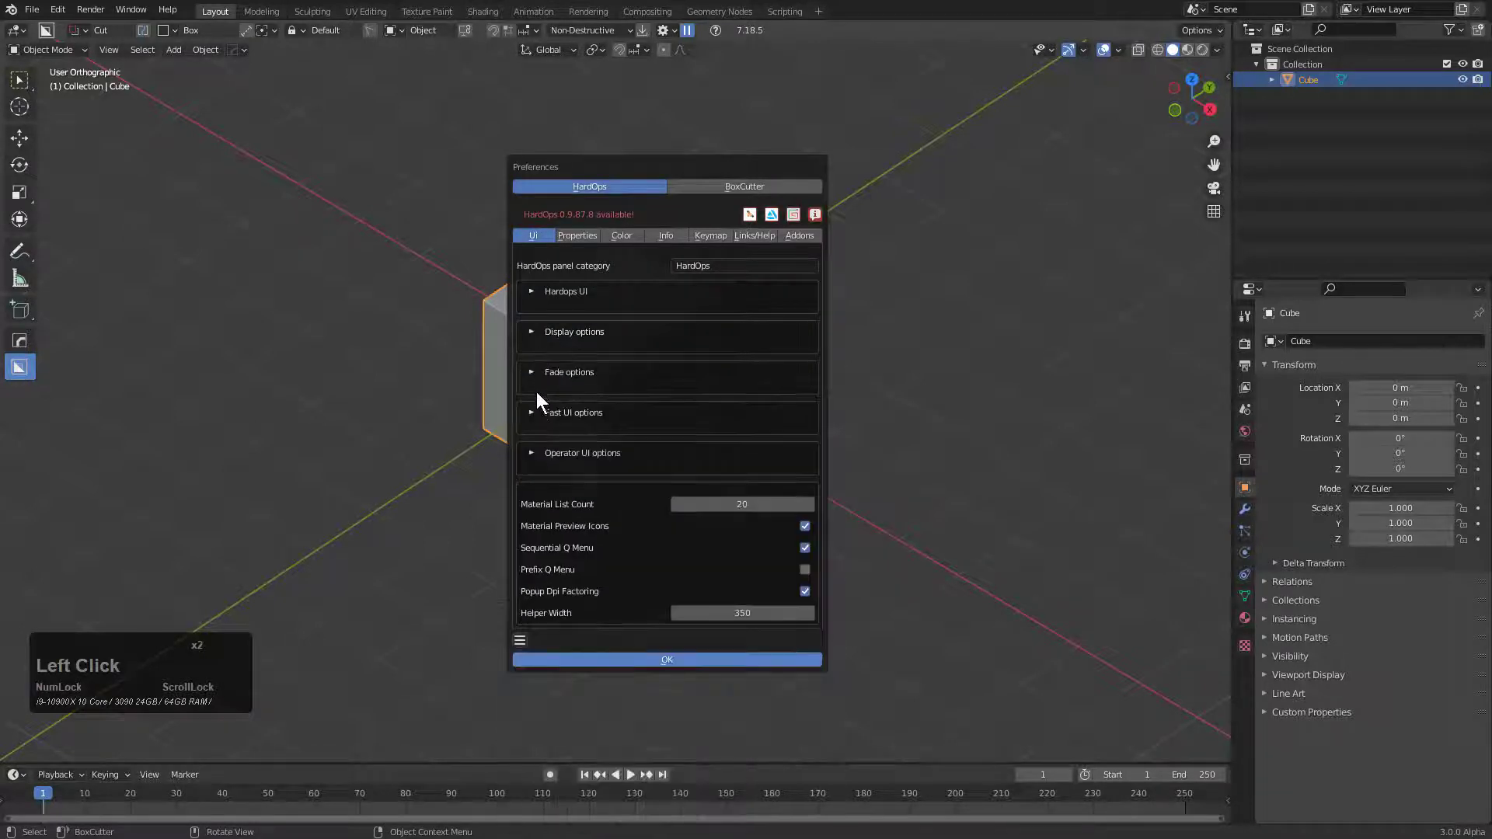
{"action": "left_click", "coordinate": [536, 409]}
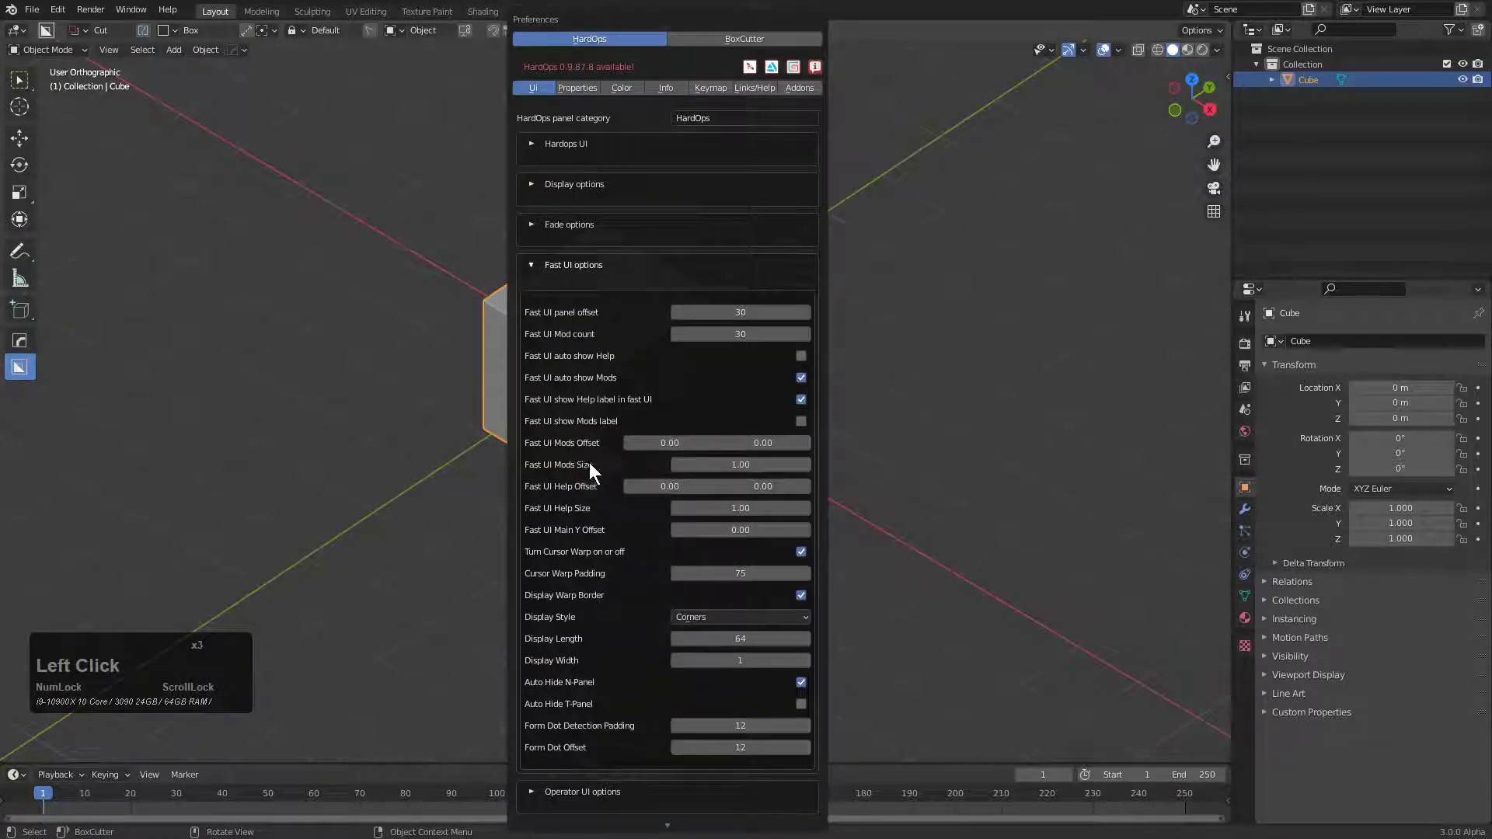
Set the vertical Fast UI Mods Offset to 120 and check the modifier list's placement with a trial array
{"action": "left_click", "coordinate": [746, 443]}
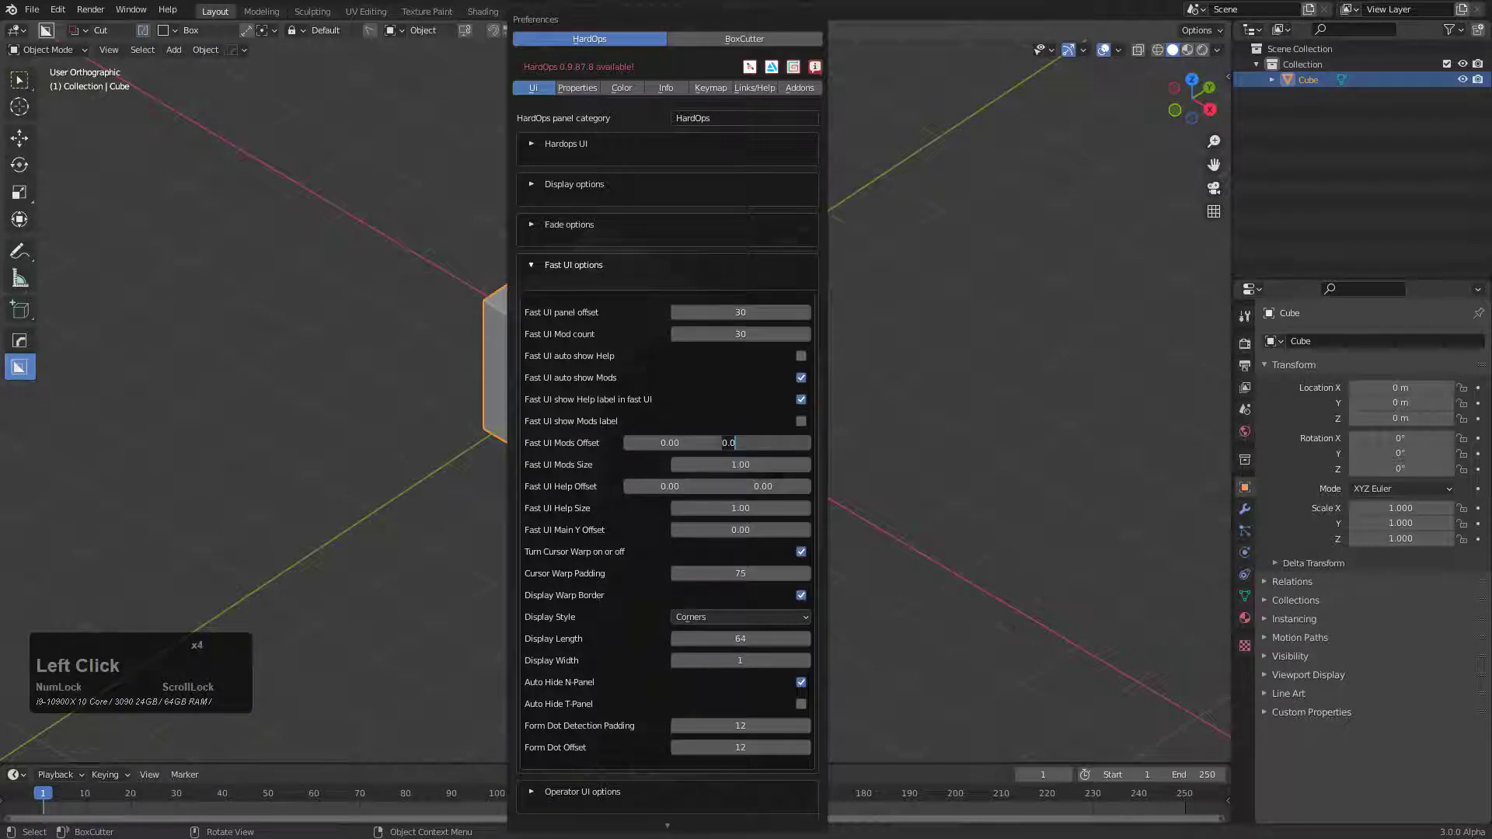
{"action": "type", "text": "0"}
{"action": "key", "text": "KP_Enter"}
{"action": "left_click", "coordinate": [423, 286]}
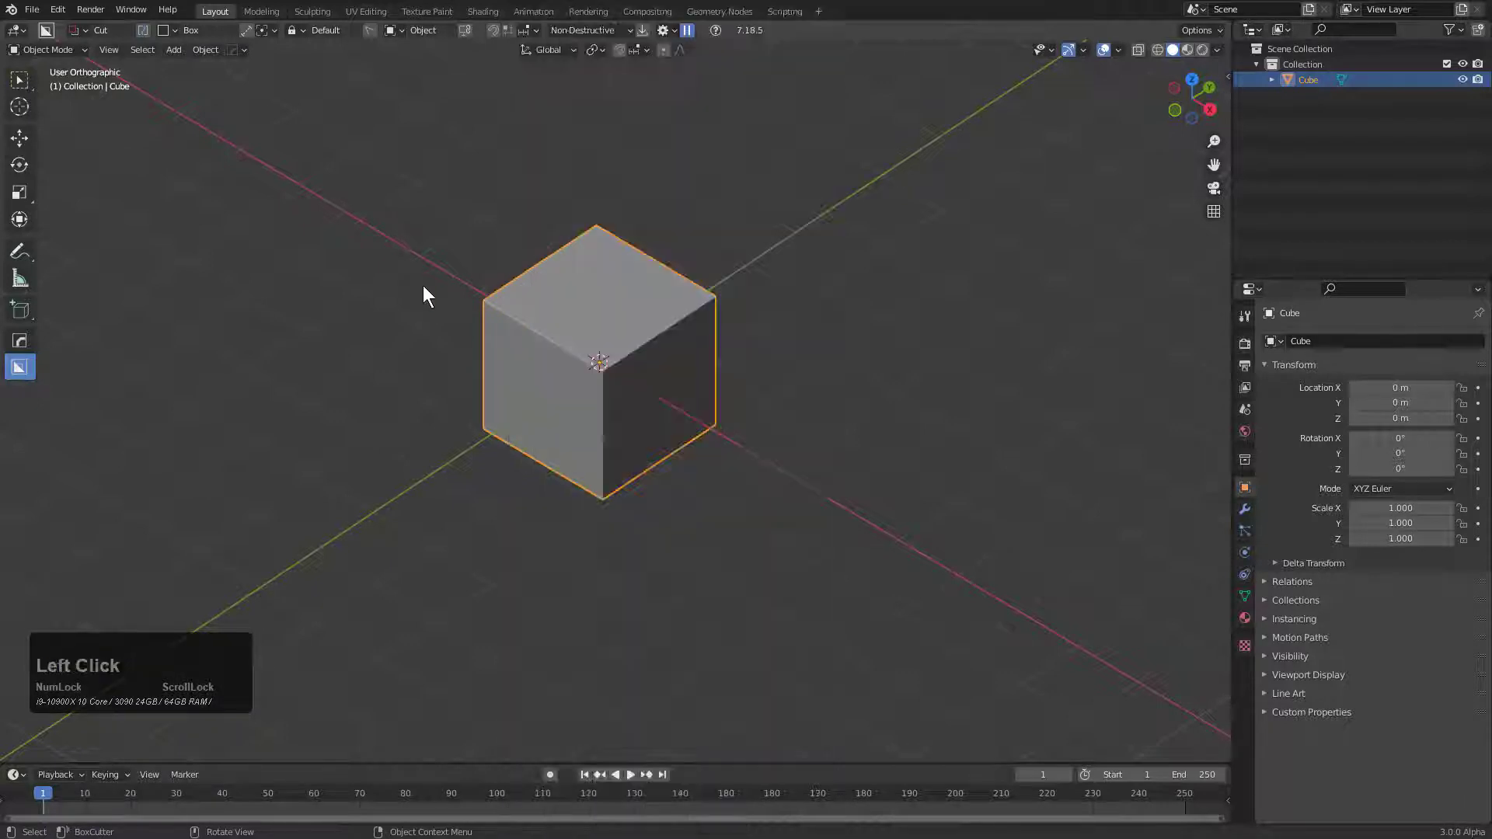
{"action": "right_click", "coordinate": [543, 343]}
{"action": "left_click", "coordinate": [544, 342]}
{"action": "right_click", "coordinate": [570, 352]}
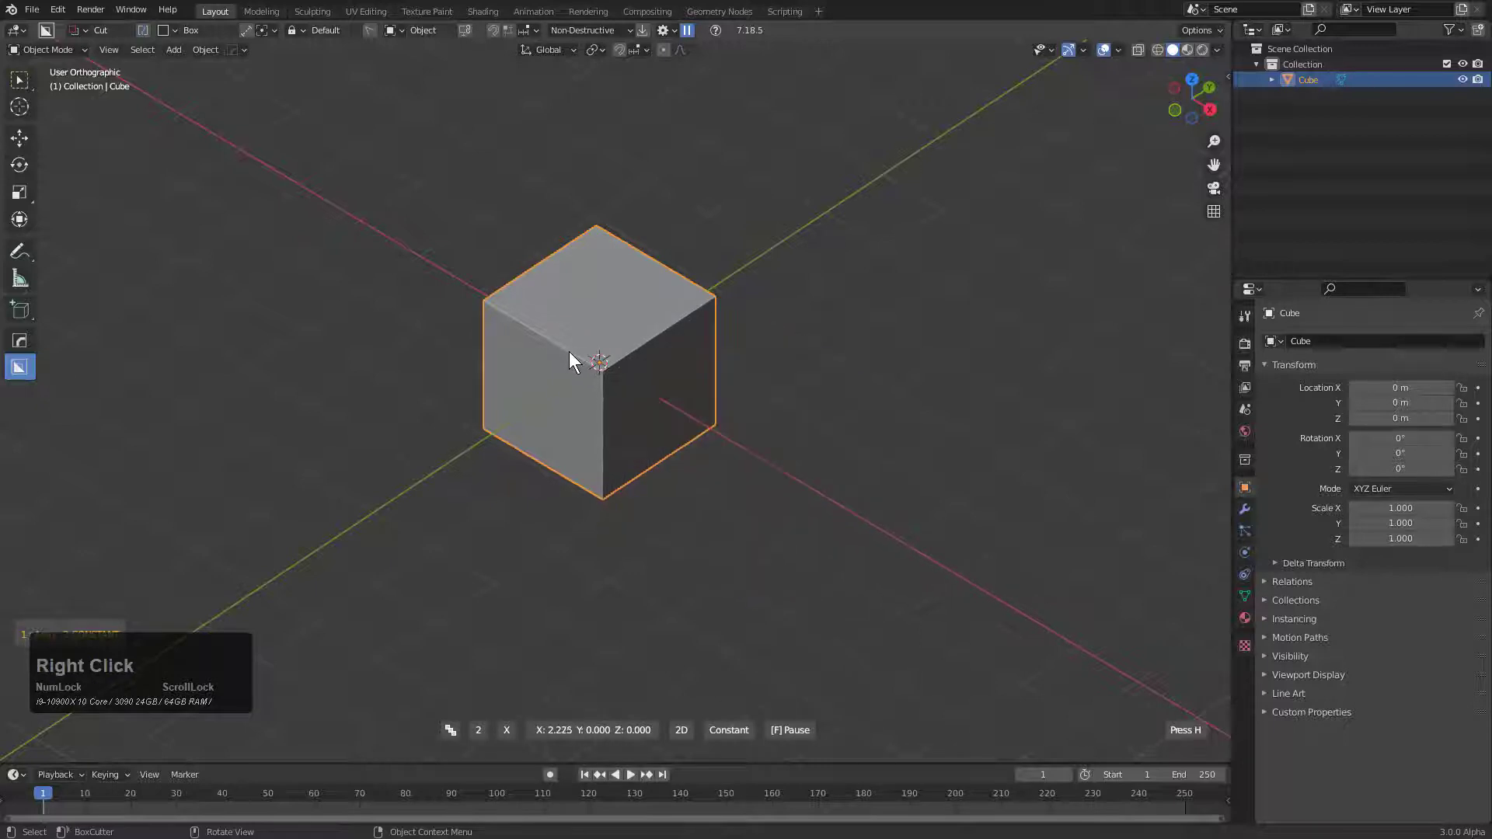
Set the vertical Fast UI Mods Offset to 260 and preview it with a trial Array V2 on the cube
{"action": "key", "text": "ctrl+alt+h"}
{"action": "left_click", "coordinate": [668, 439]}
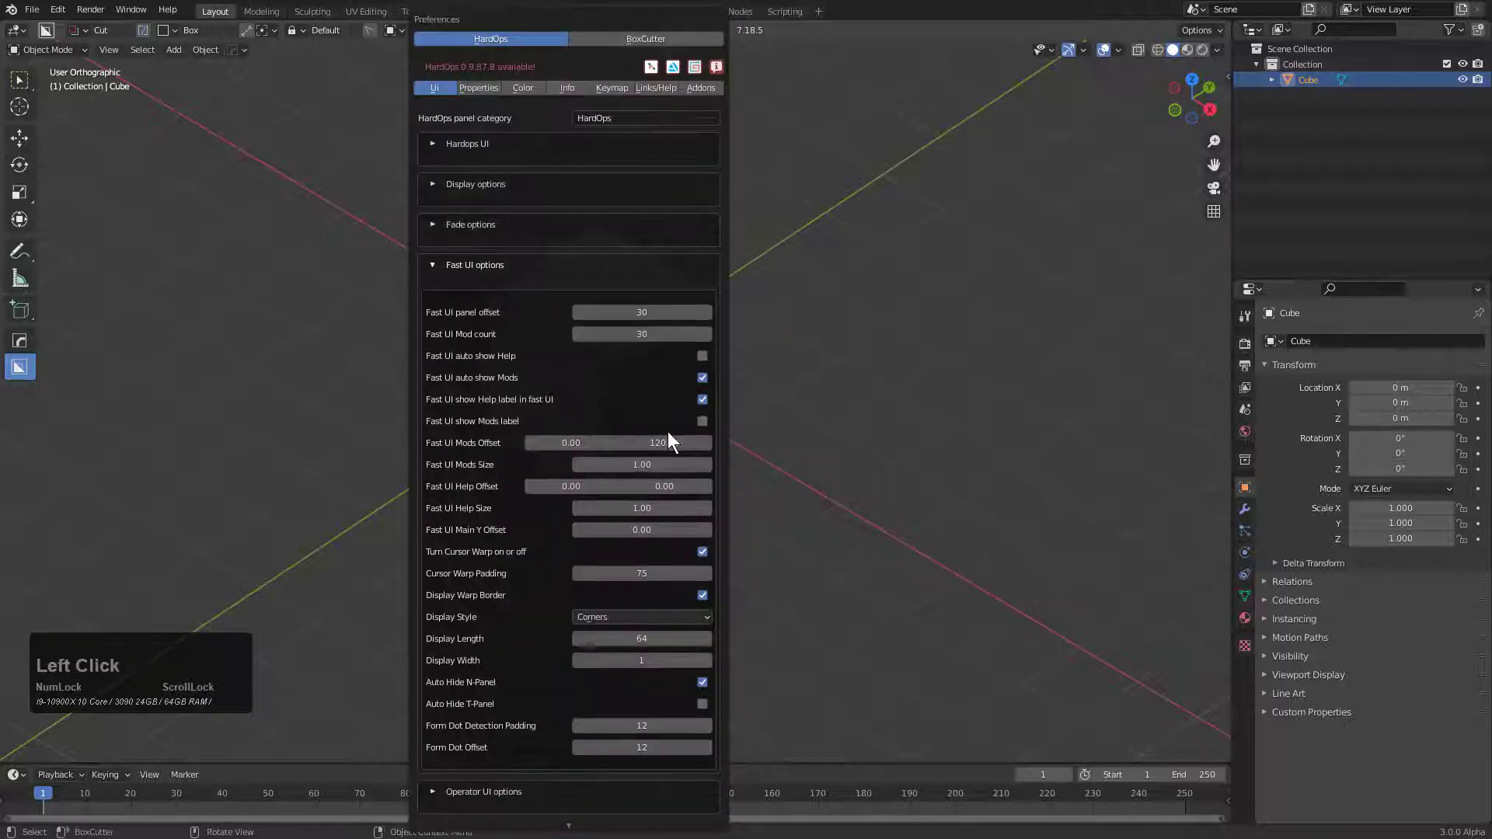
{"action": "type", "text": "250"}
{"action": "key", "text": "KP_Enter"}
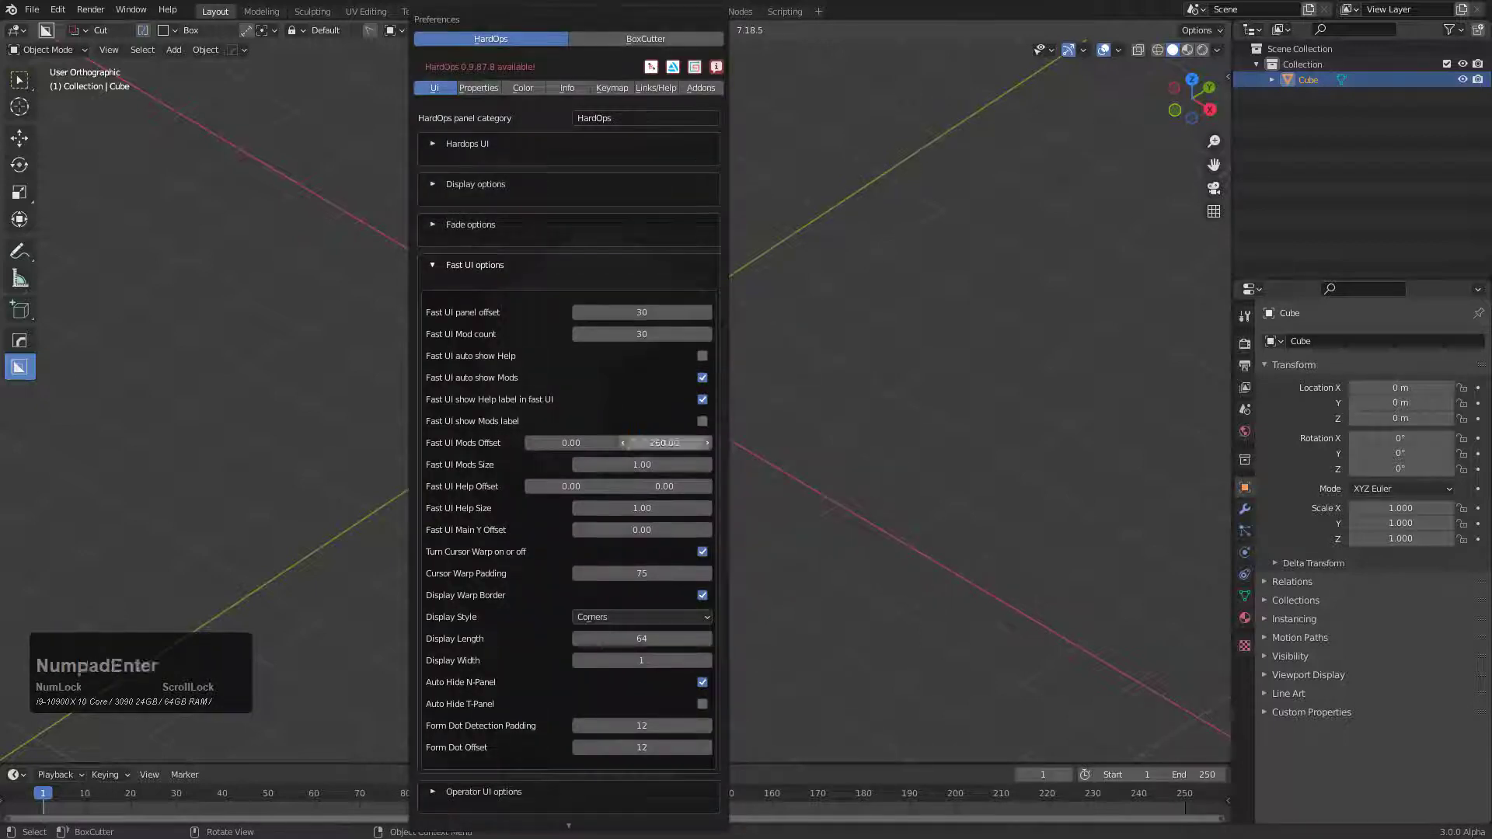
{"action": "left_click", "coordinate": [836, 340]}
{"action": "key", "text": "q"}
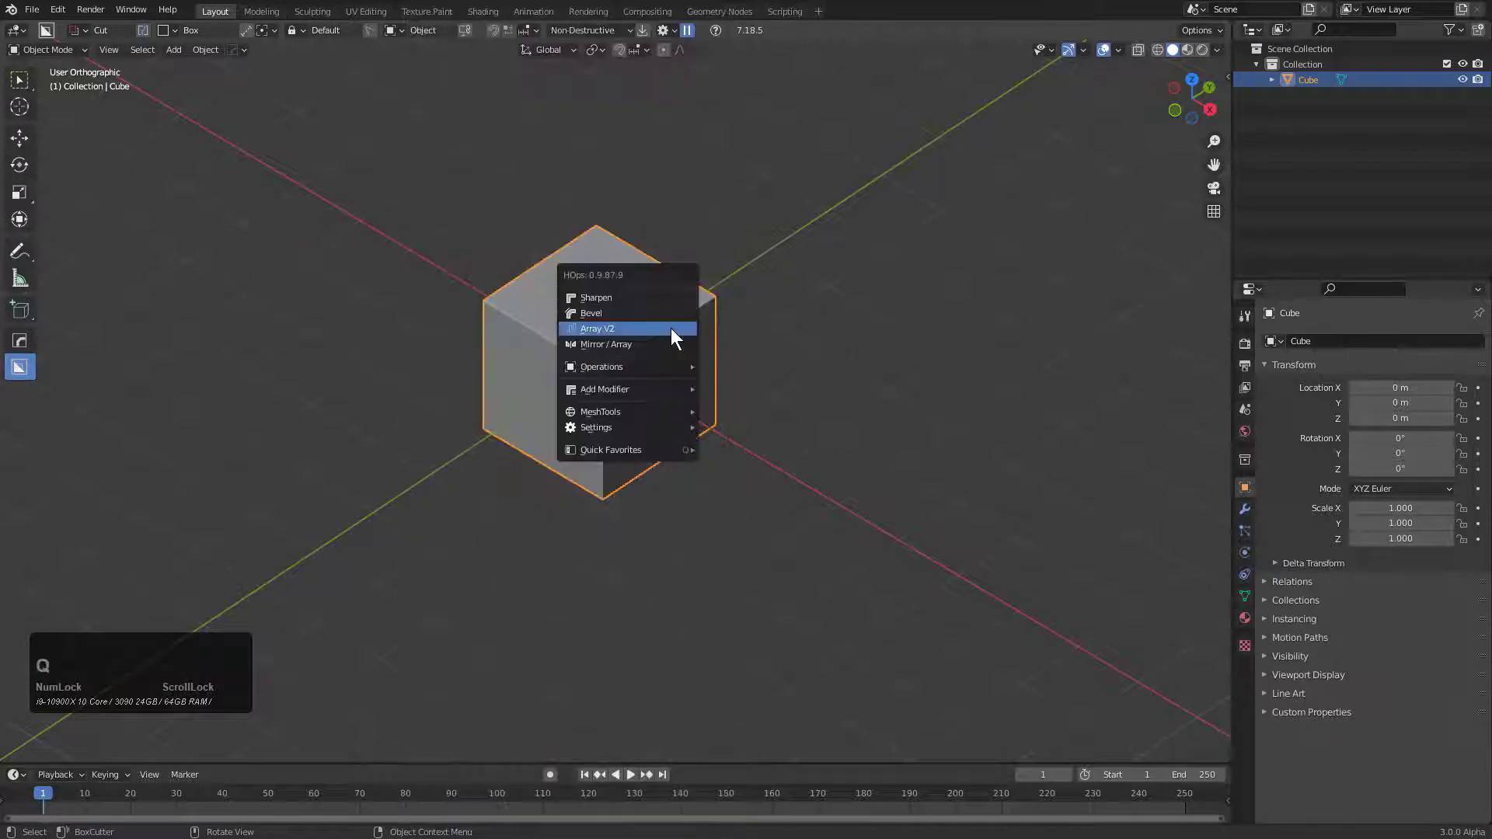
{"action": "left_click", "coordinate": [670, 328]}
{"action": "right_click", "coordinate": [665, 333]}
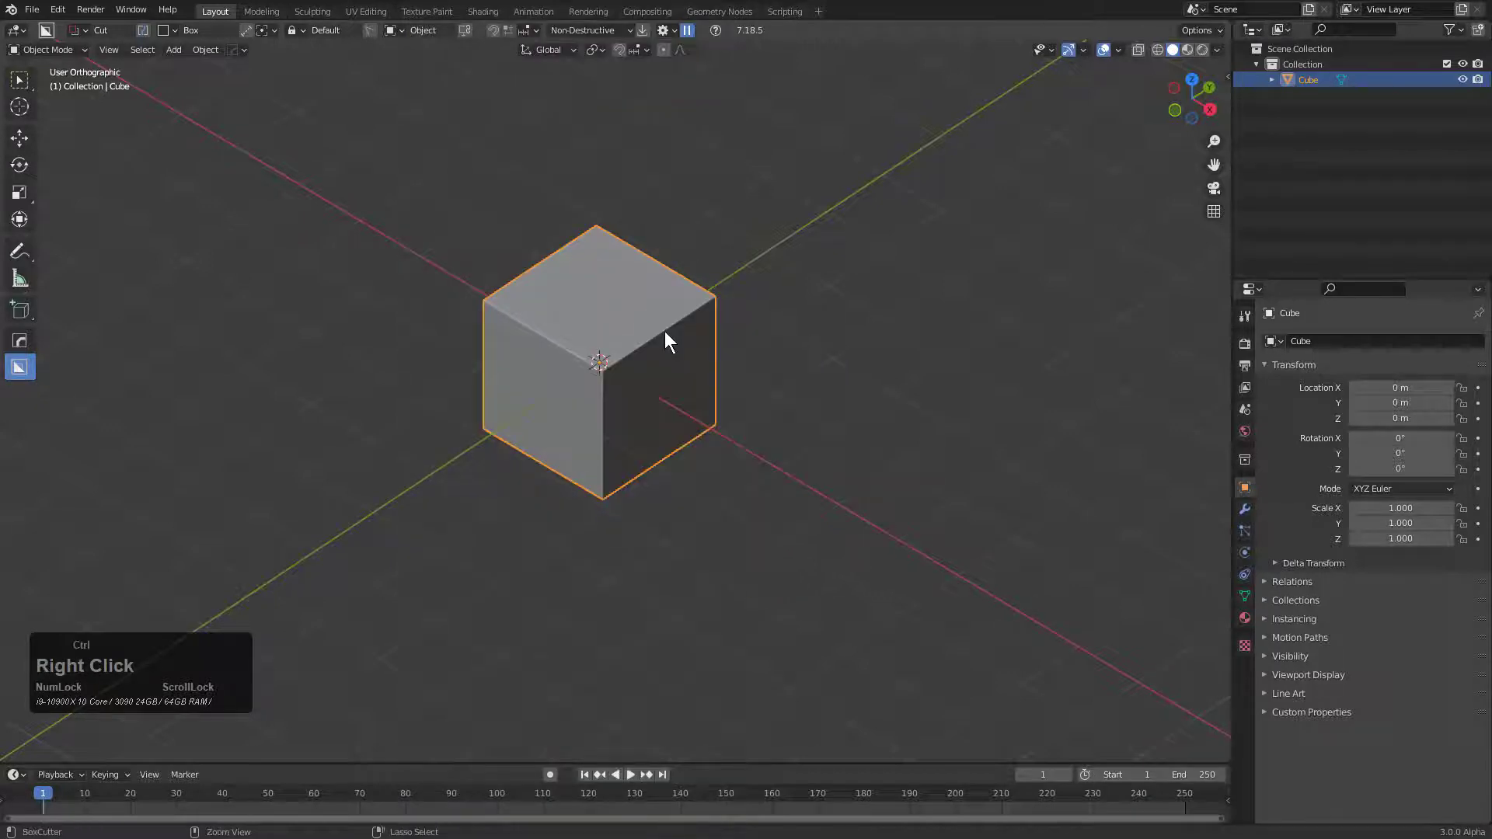
Set the vertical Fast UI Mods Offset to 200 and preview it with a trial Array V2, cancelling the array
{"action": "key", "text": "k"}
{"action": "left_click", "coordinate": [760, 442]}
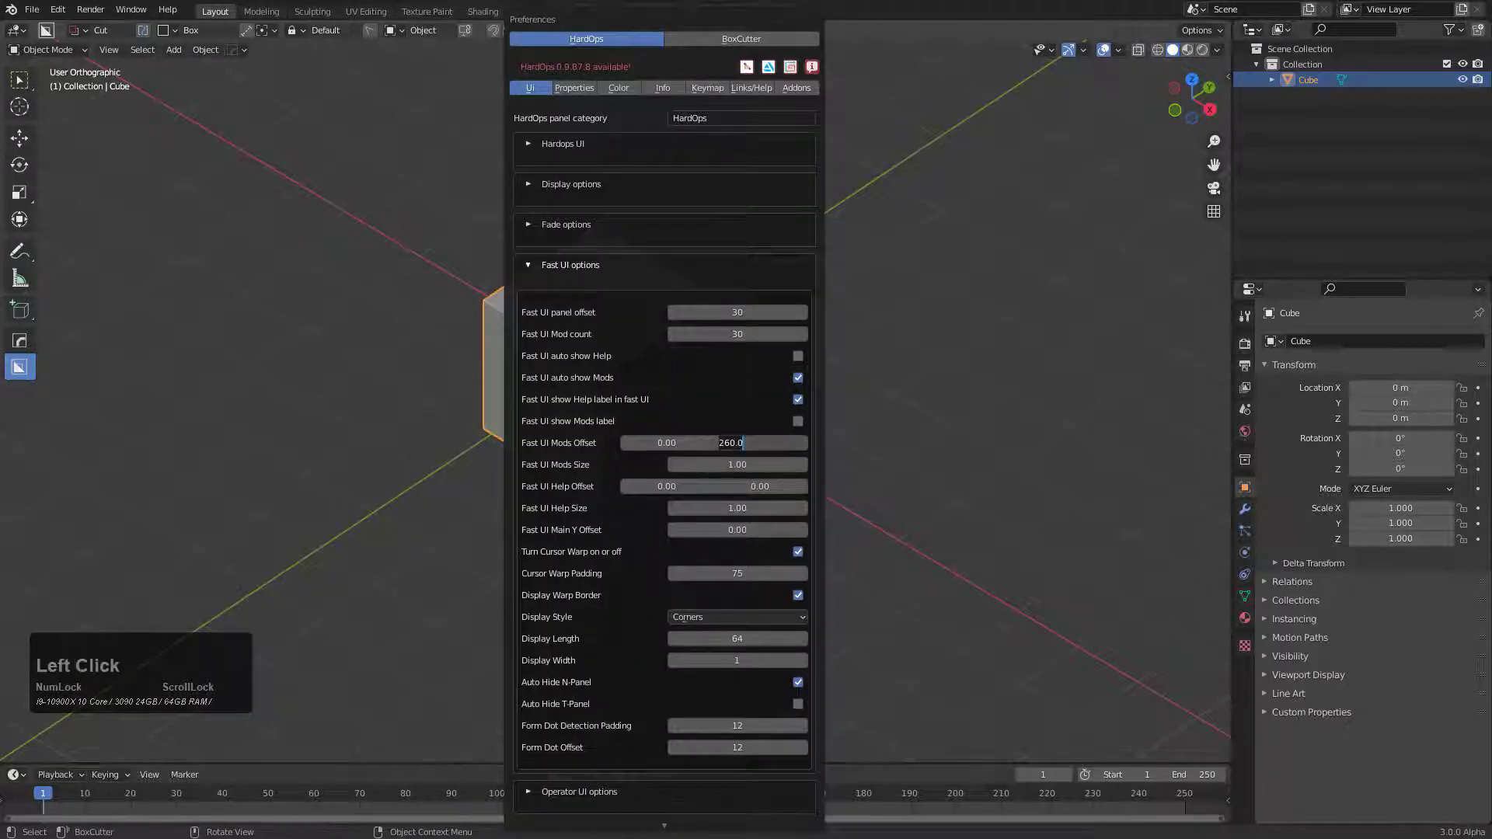
{"action": "type", "text": "200"}
{"action": "key", "text": "KP_Enter"}
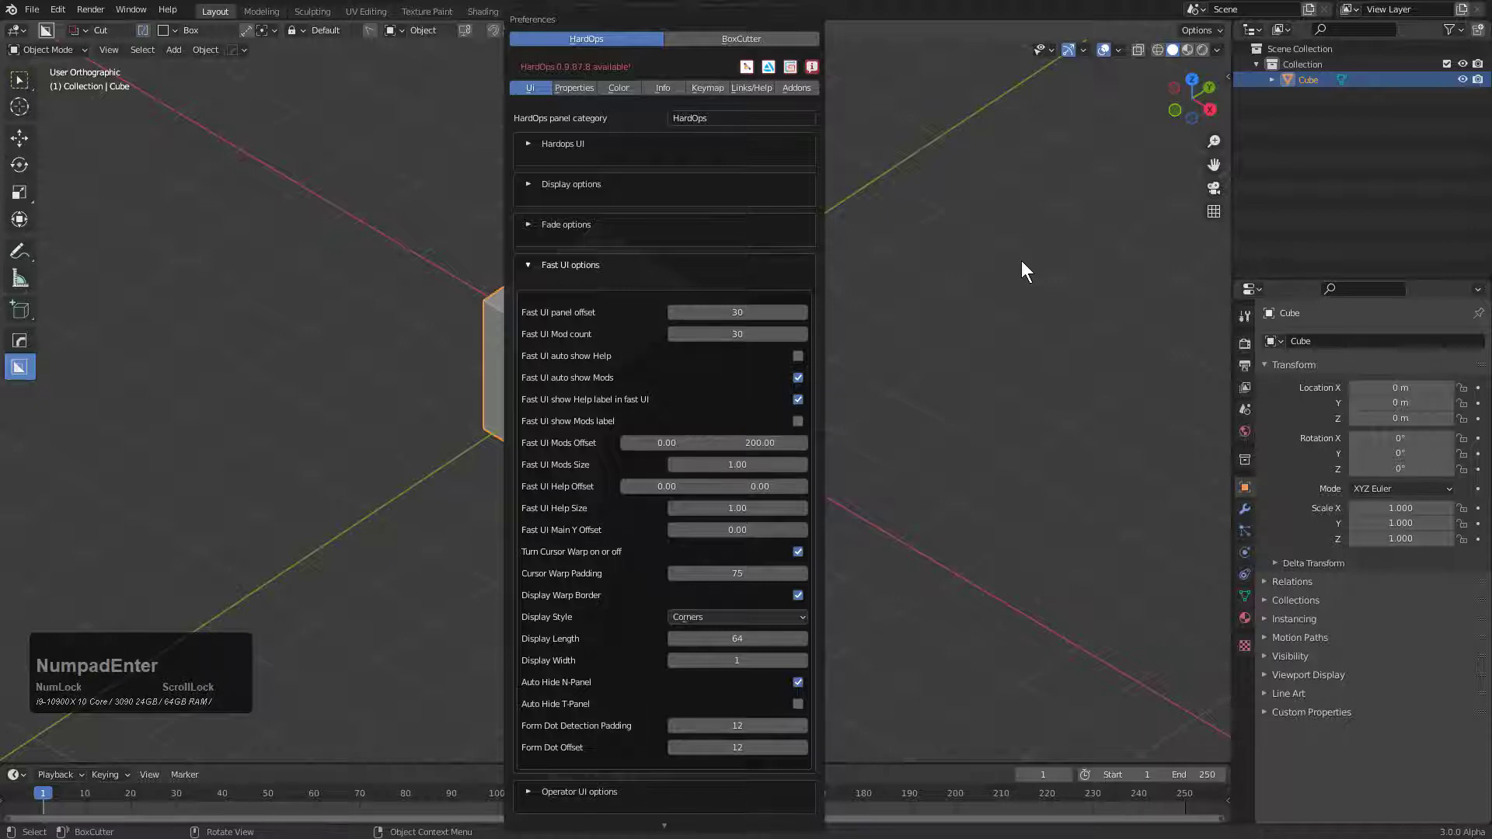
{"action": "left_click", "coordinate": [724, 282]}
{"action": "key", "text": "q"}
{"action": "left_click", "coordinate": [642, 309]}
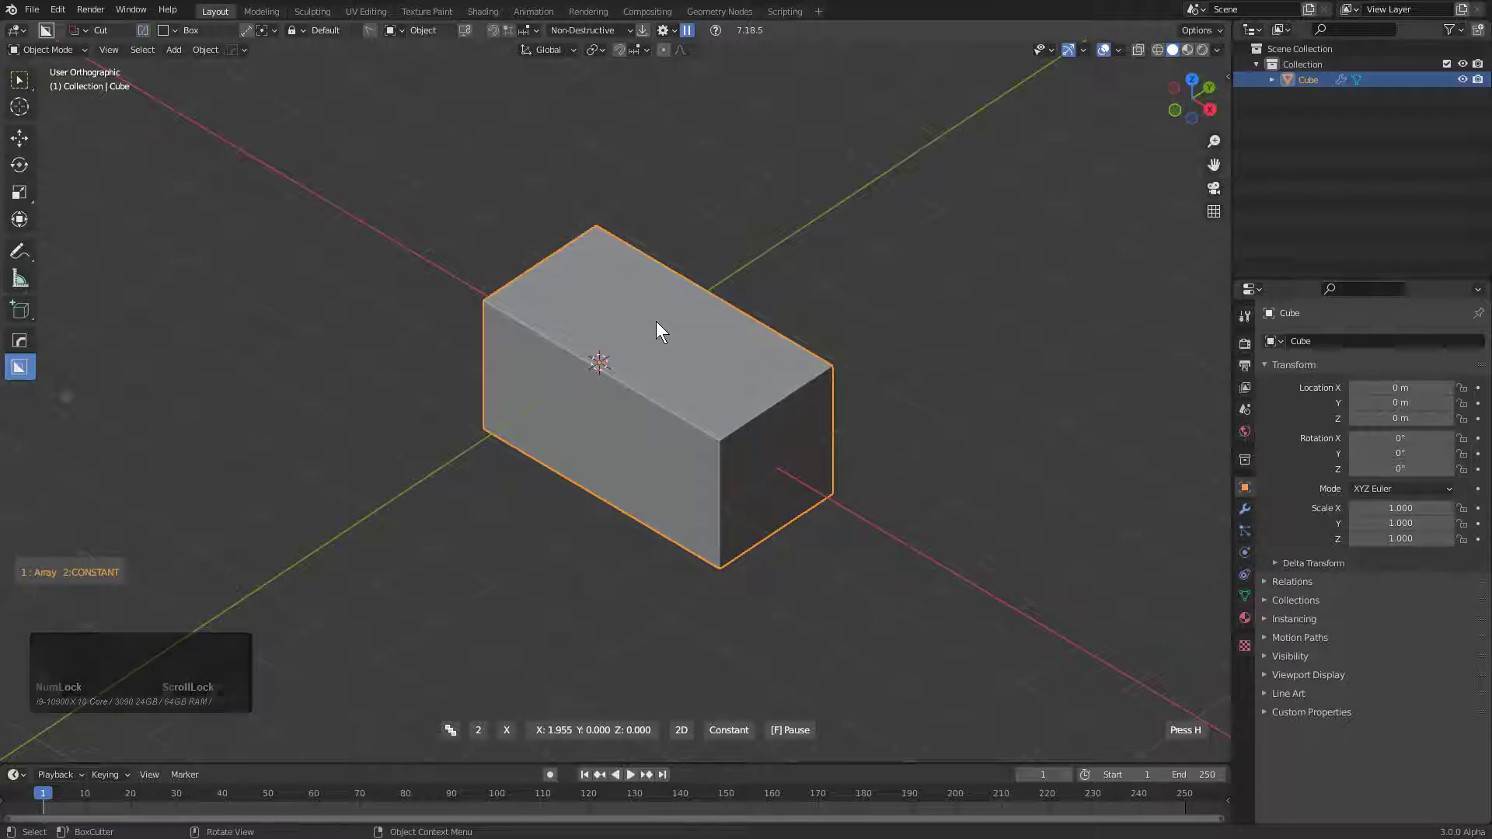
{"action": "right_click", "coordinate": [656, 320]}
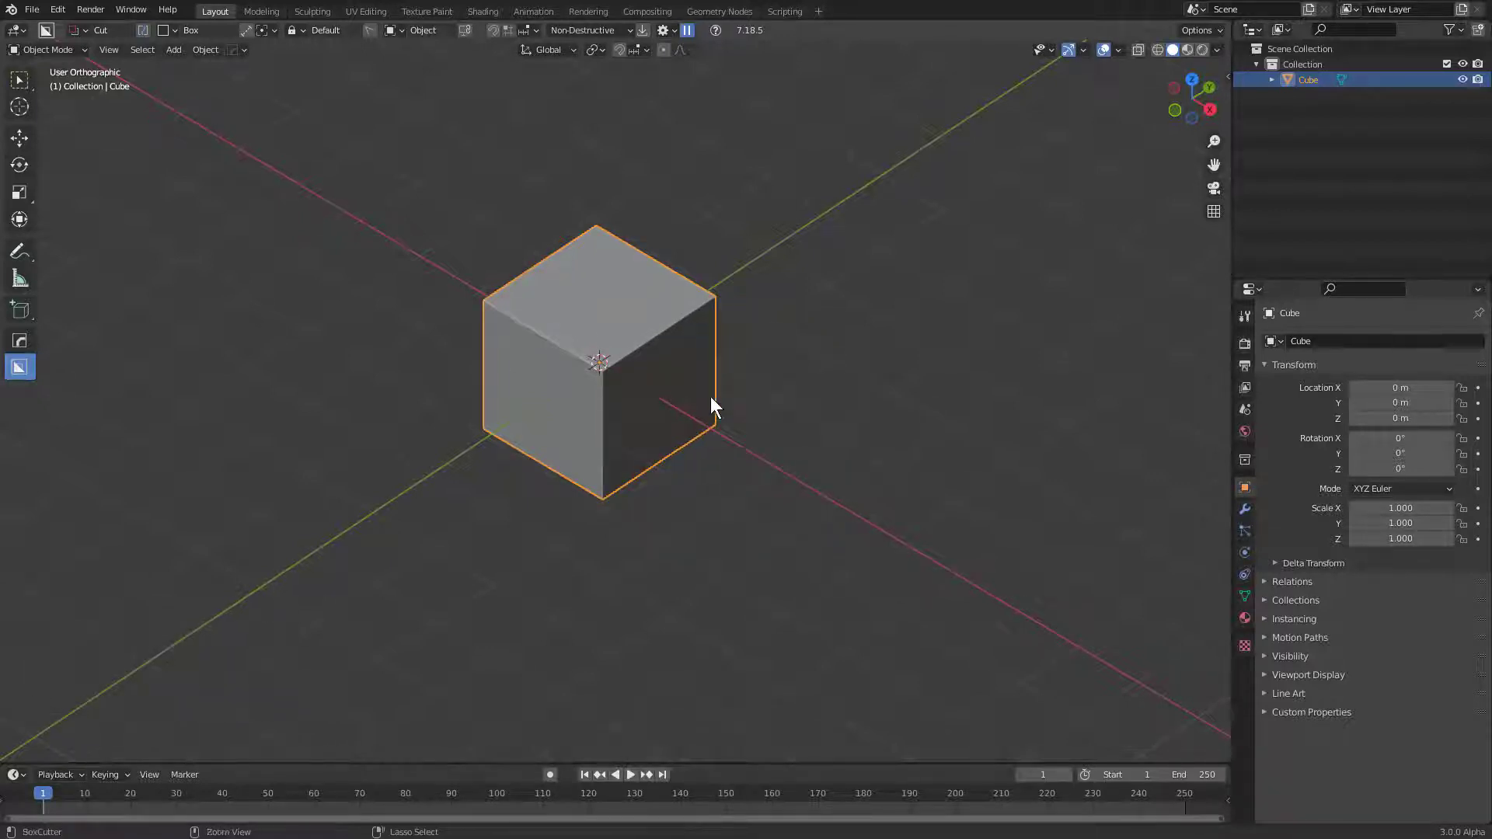
Collapse the Fast UI options, look over the Operator UI options and save the HardOps preferences
{"action": "key", "text": "ctrl+d"}
{"action": "scroll", "coordinate": [637, 700], "scroll_direction": "down", "scroll_amount": 9}
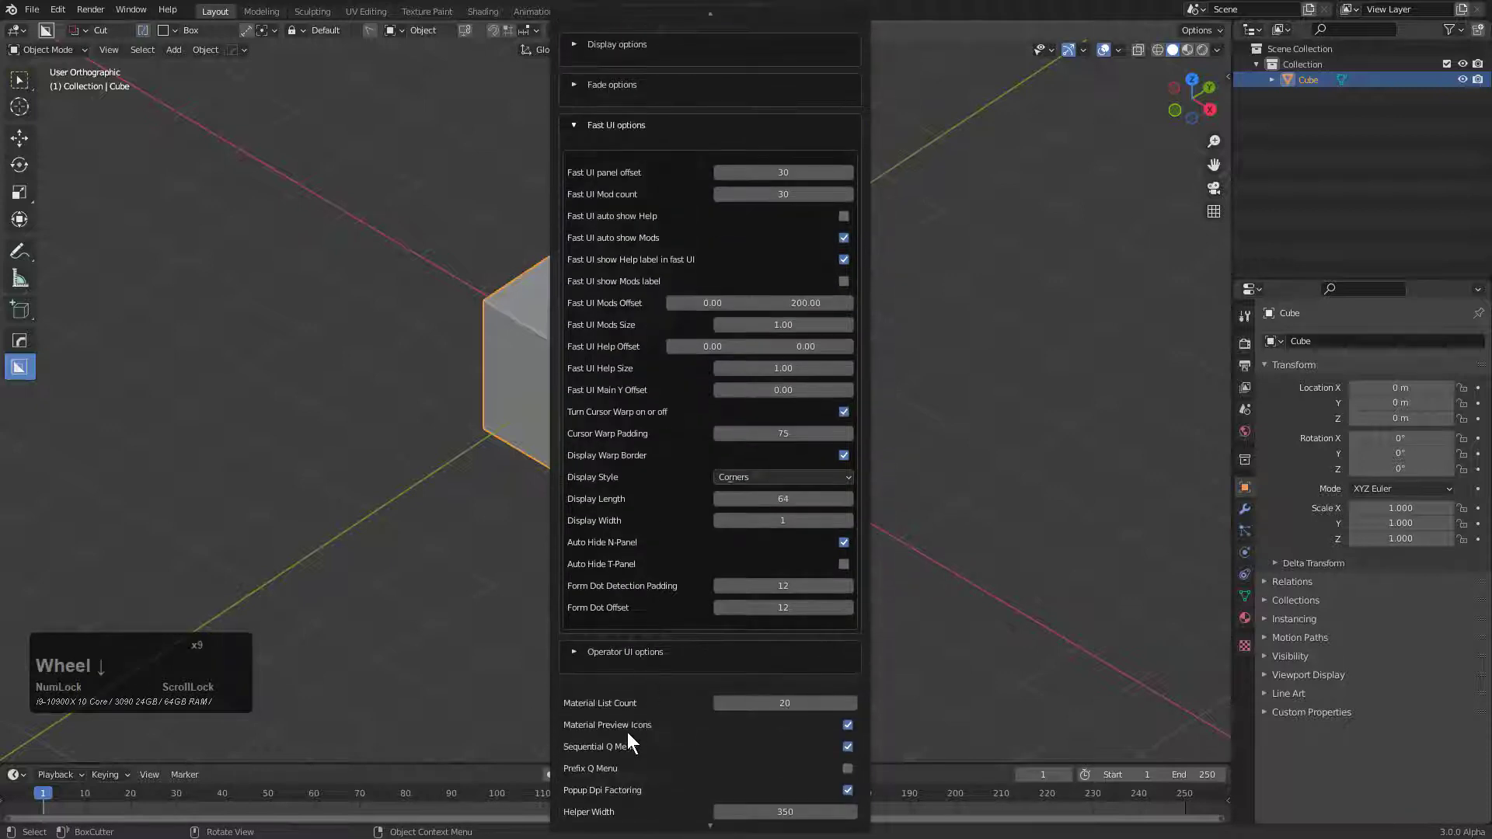
{"action": "scroll", "coordinate": [637, 622], "scroll_direction": "up", "scroll_amount": 10}
{"action": "left_click", "coordinate": [594, 225]}
{"action": "left_click", "coordinate": [577, 266]}
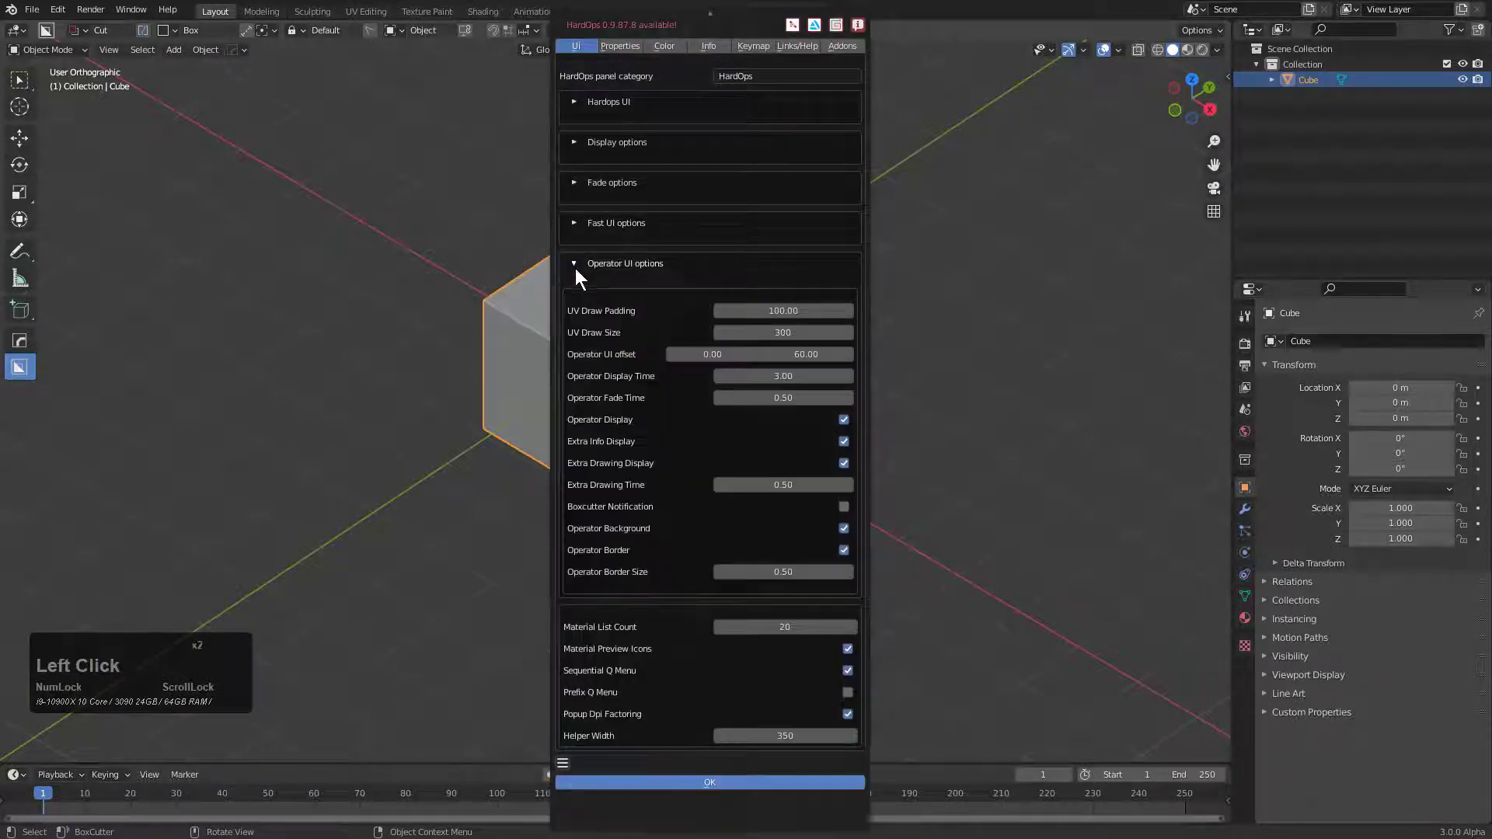
{"action": "left_click", "coordinate": [575, 265]}
{"action": "left_click", "coordinate": [563, 451]}
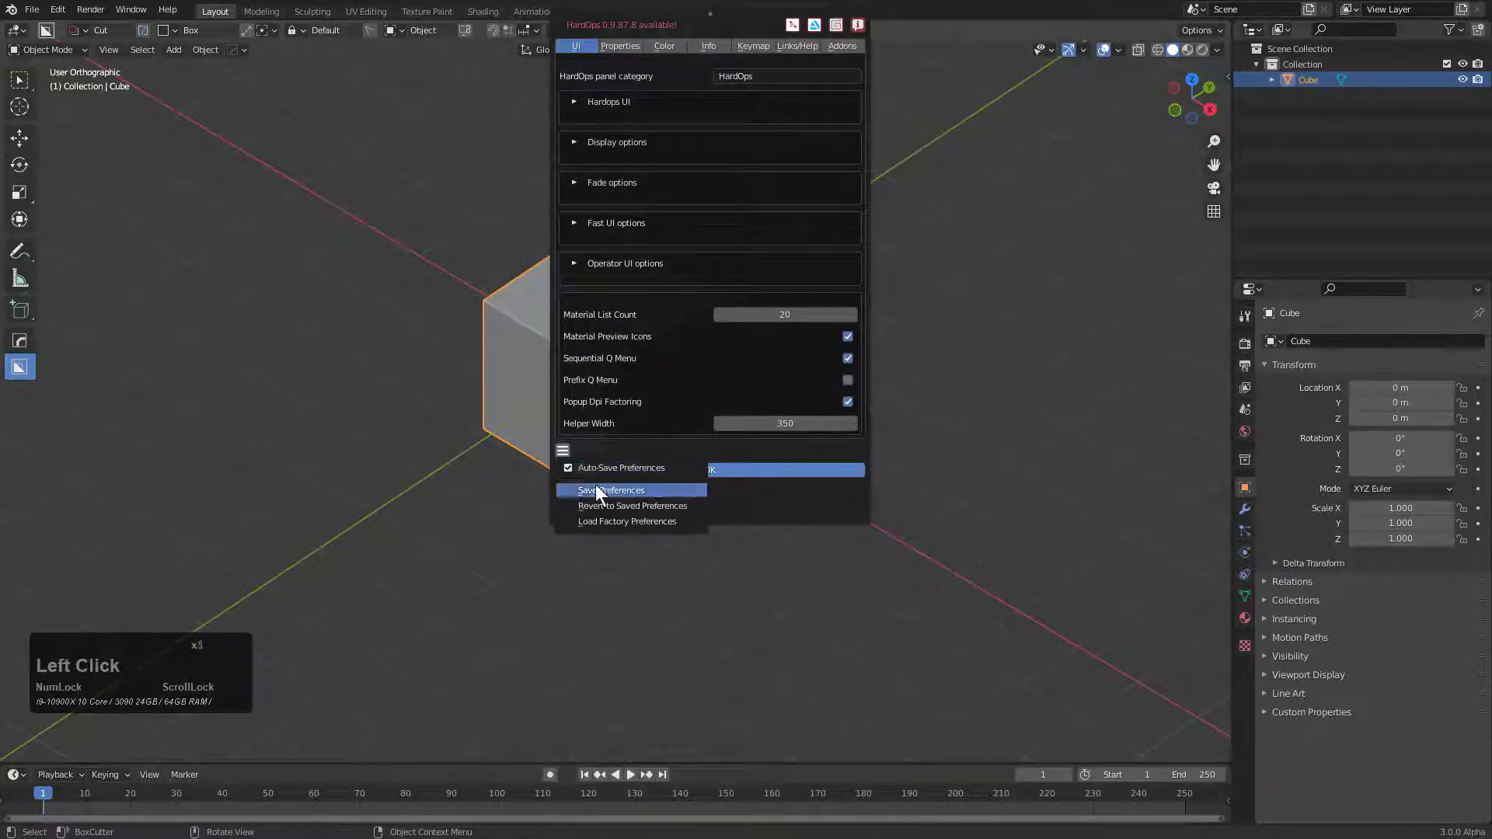
{"action": "left_click", "coordinate": [598, 491]}
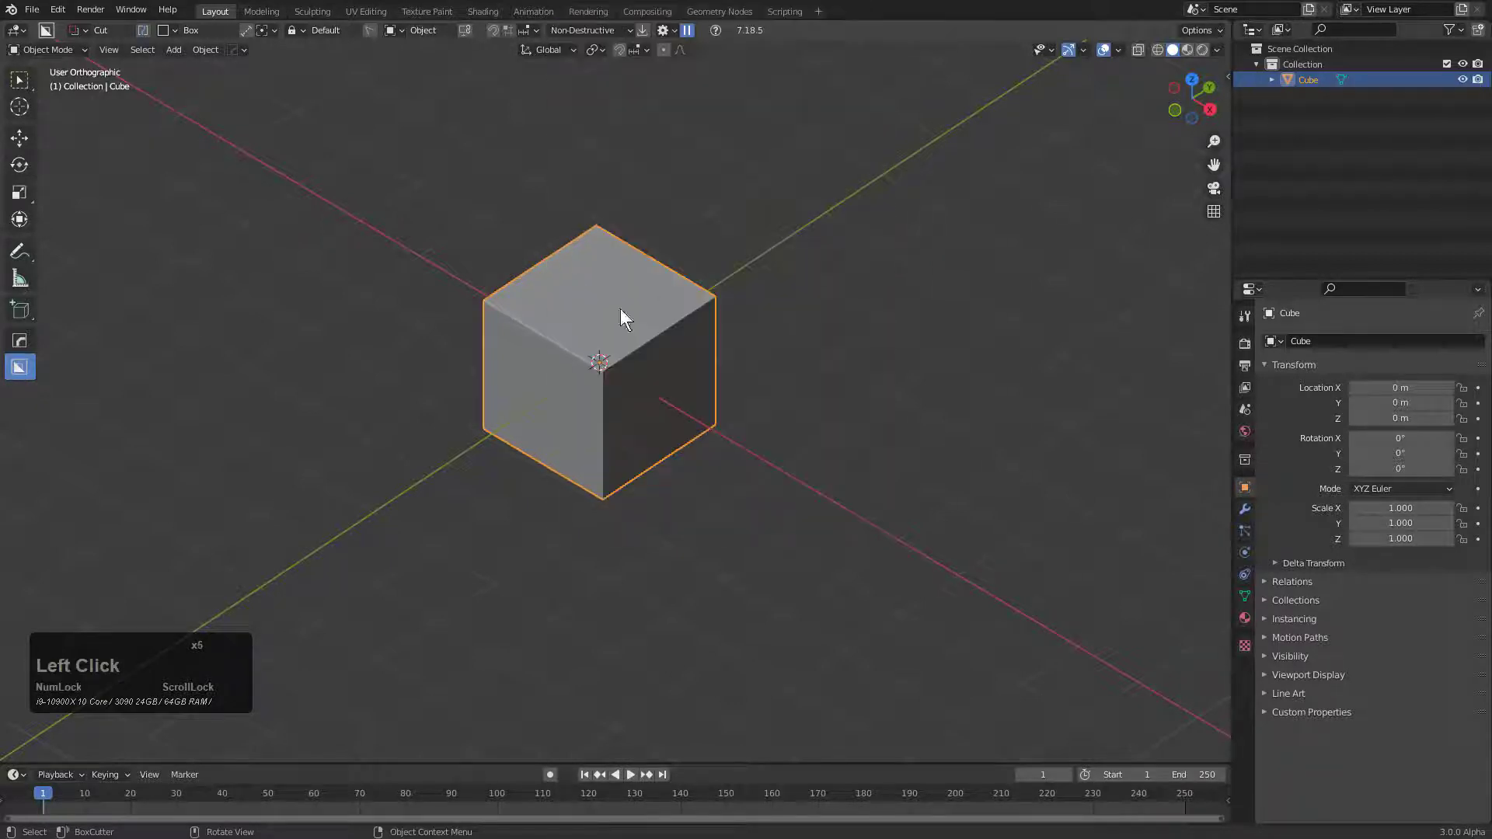
Start an Array V2 modifier on the cube with two copies spaced along X
{"action": "scroll", "coordinate": [576, 348], "scroll_direction": "up", "scroll_amount": 1}
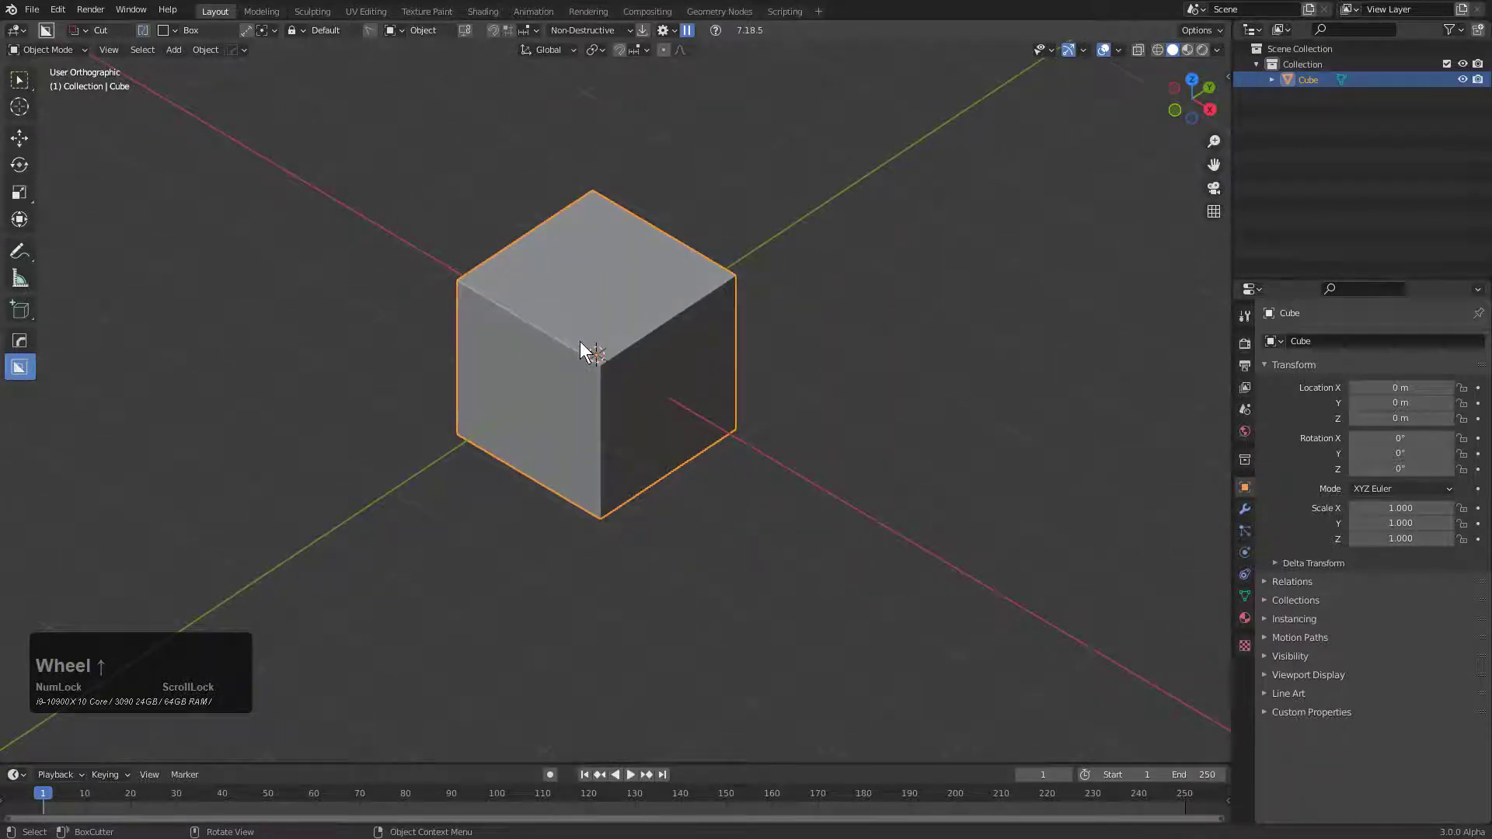
{"action": "middle_click", "coordinate": [578, 346]}
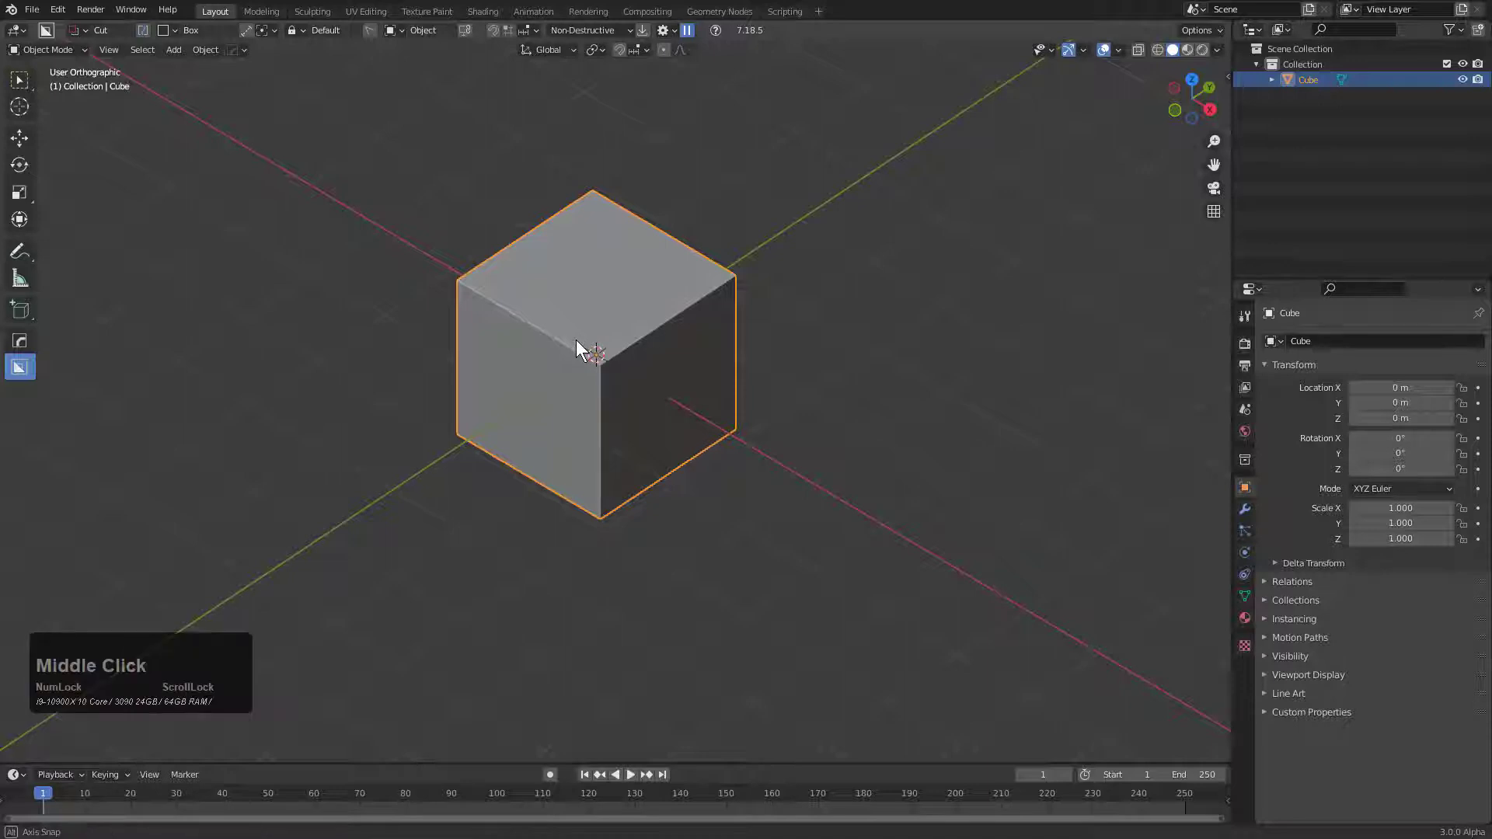
{"action": "scroll", "coordinate": [578, 347], "scroll_direction": "down", "scroll_amount": 1}
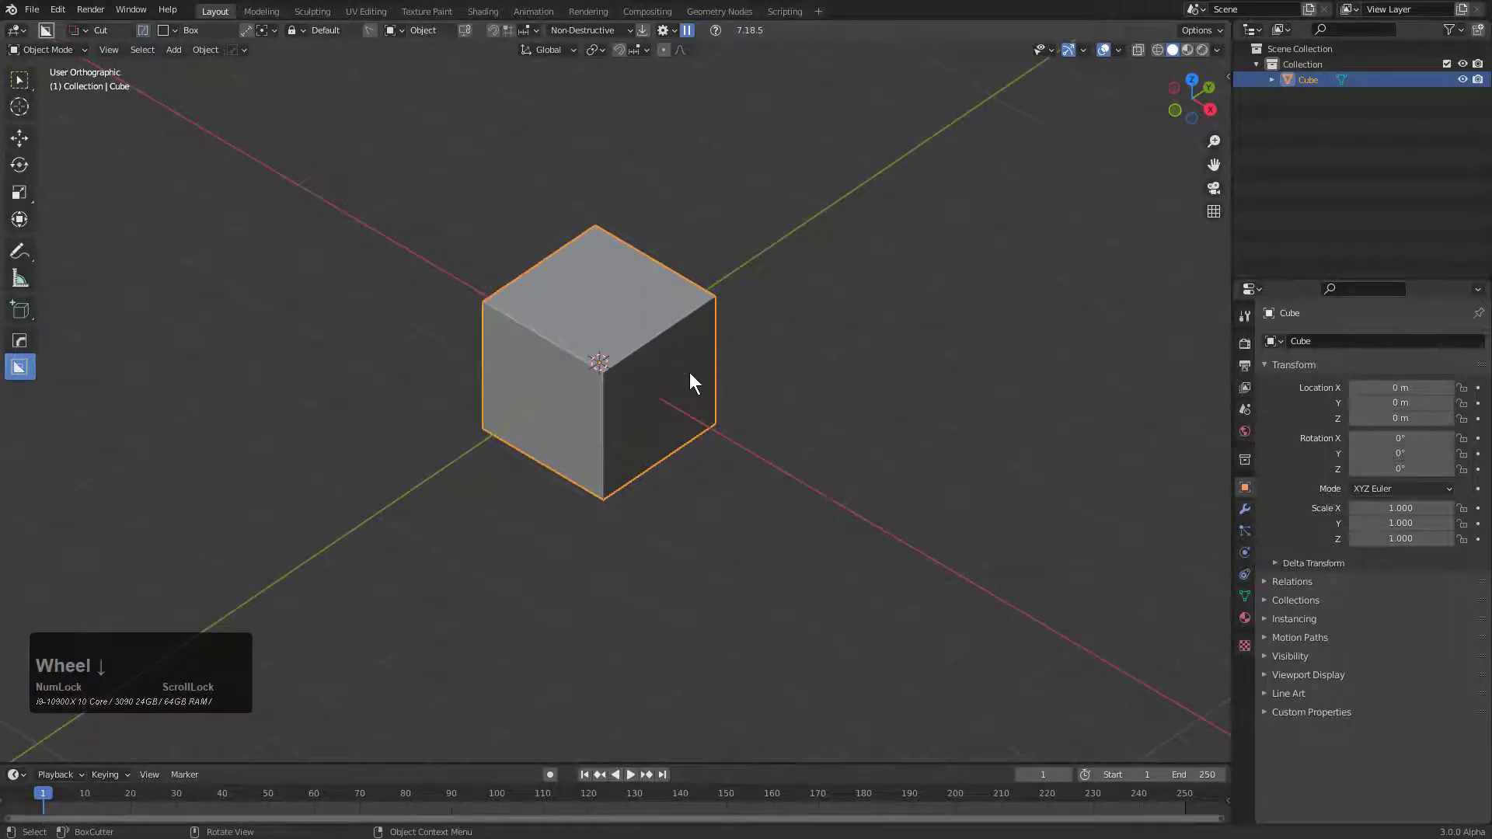
{"action": "scroll", "coordinate": [688, 357], "scroll_direction": "down", "scroll_amount": 1}
{"action": "key", "text": "q"}
{"action": "mouse_move", "coordinate": [664, 393]}
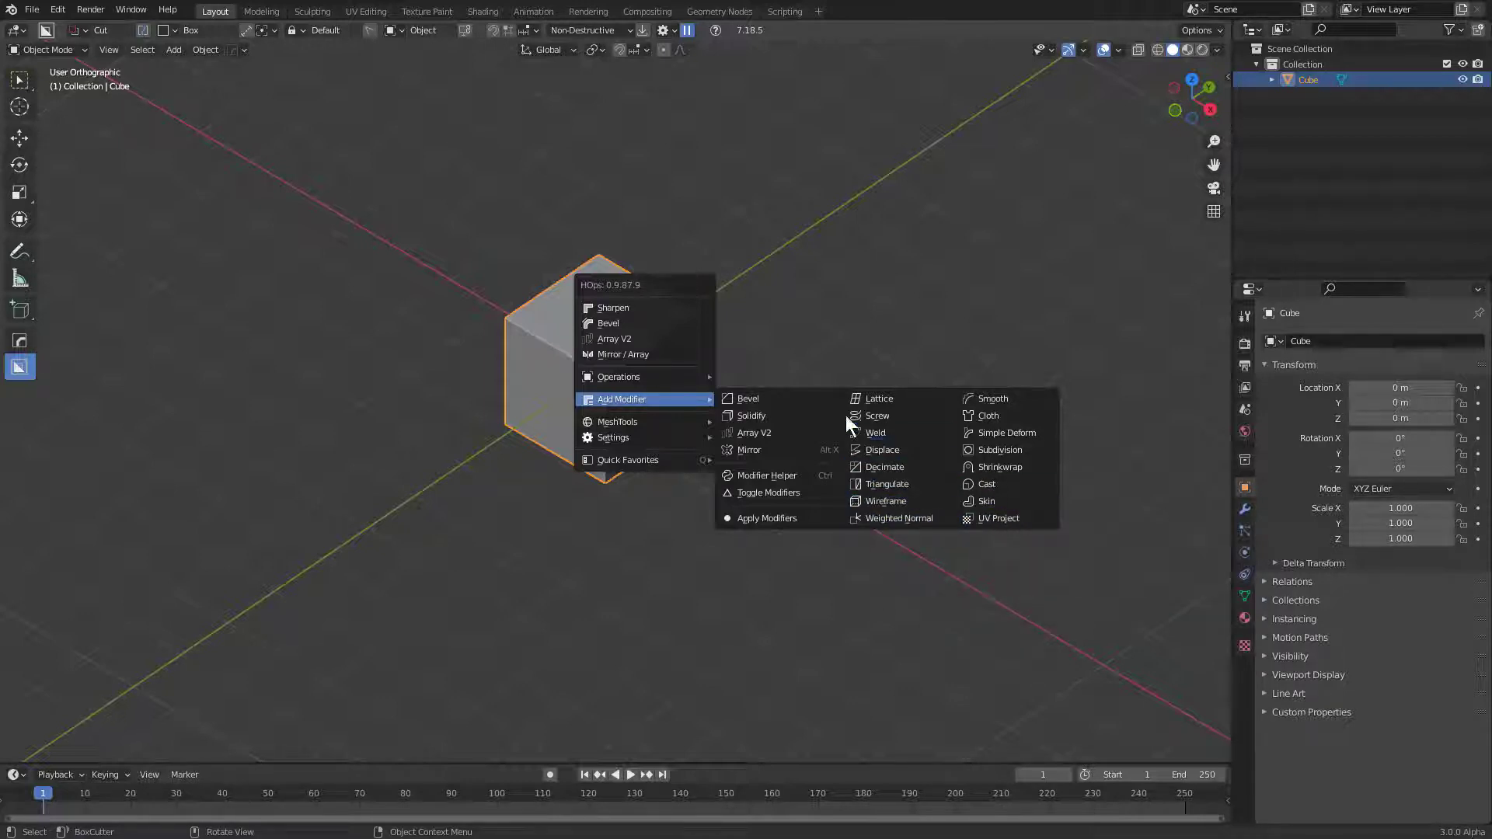
{"action": "left_click", "coordinate": [771, 431]}
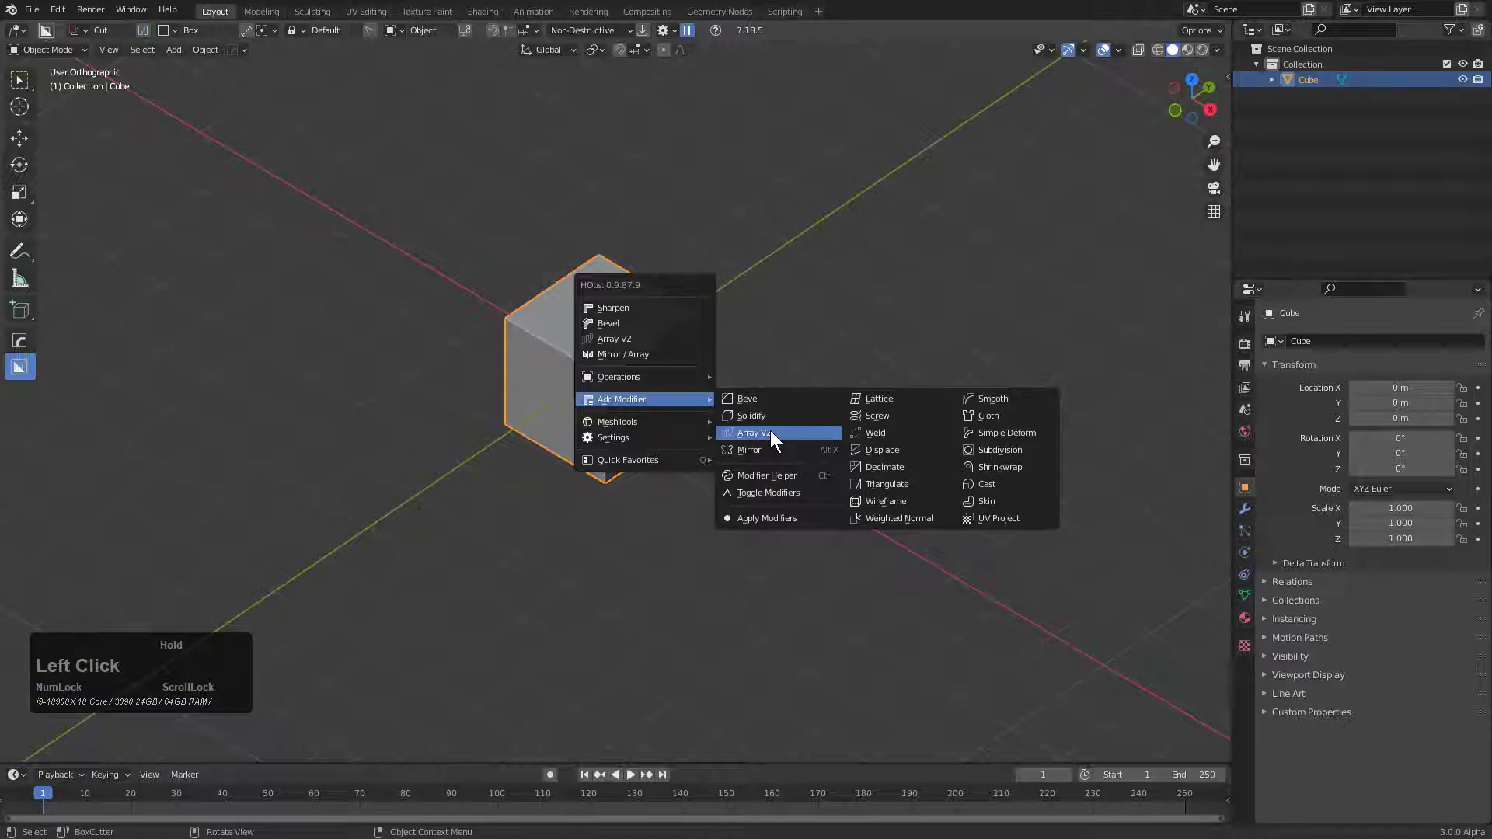
{"action": "middle_click_drag", "start_coordinate": [962, 520], "coordinate": [708, 333], "text": "shift"}
{"action": "scroll", "coordinate": [766, 357], "scroll_direction": "down", "scroll_amount": 1}
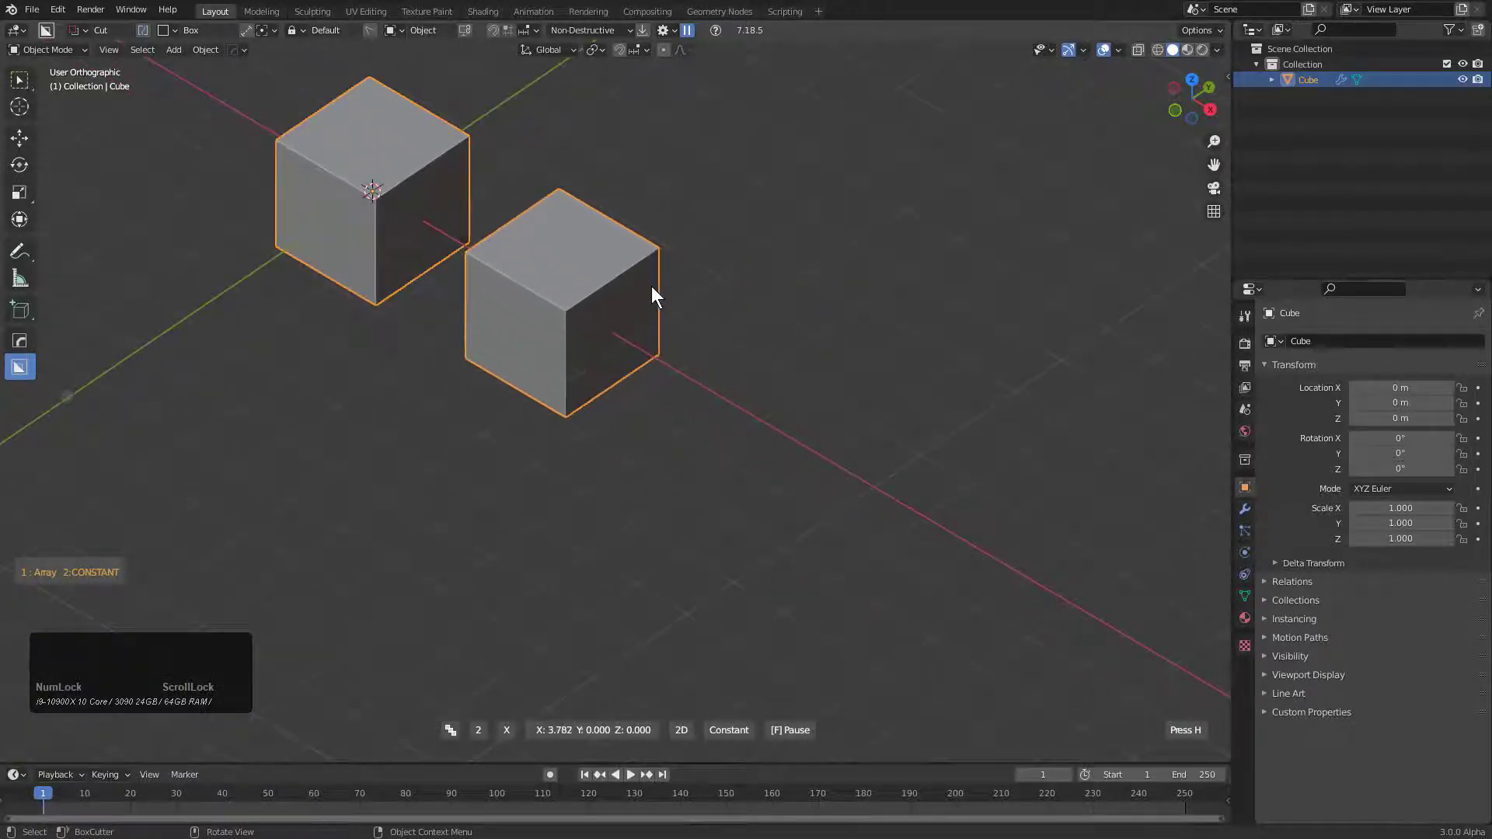
Try higher and lower copy counts for the X array, going back to two copies
{"action": "scroll", "coordinate": [653, 289], "scroll_direction": "up", "scroll_amount": 3}
{"action": "scroll", "coordinate": [652, 289], "scroll_direction": "down", "scroll_amount": 1}
{"action": "scroll", "coordinate": [652, 289], "scroll_direction": "down", "scroll_amount": 2}
{"action": "scroll", "coordinate": [652, 289], "scroll_direction": "up", "scroll_amount": 2}
{"action": "scroll", "coordinate": [652, 288], "scroll_direction": "up", "scroll_amount": 1}
{"action": "scroll", "coordinate": [652, 289], "scroll_direction": "down", "scroll_amount": 2}
{"action": "scroll", "coordinate": [652, 288], "scroll_direction": "down", "scroll_amount": 1}
Switch the array to 3D mode and raise it to six copies along X with an offset of about 2.86
{"action": "key", "text": "v"}
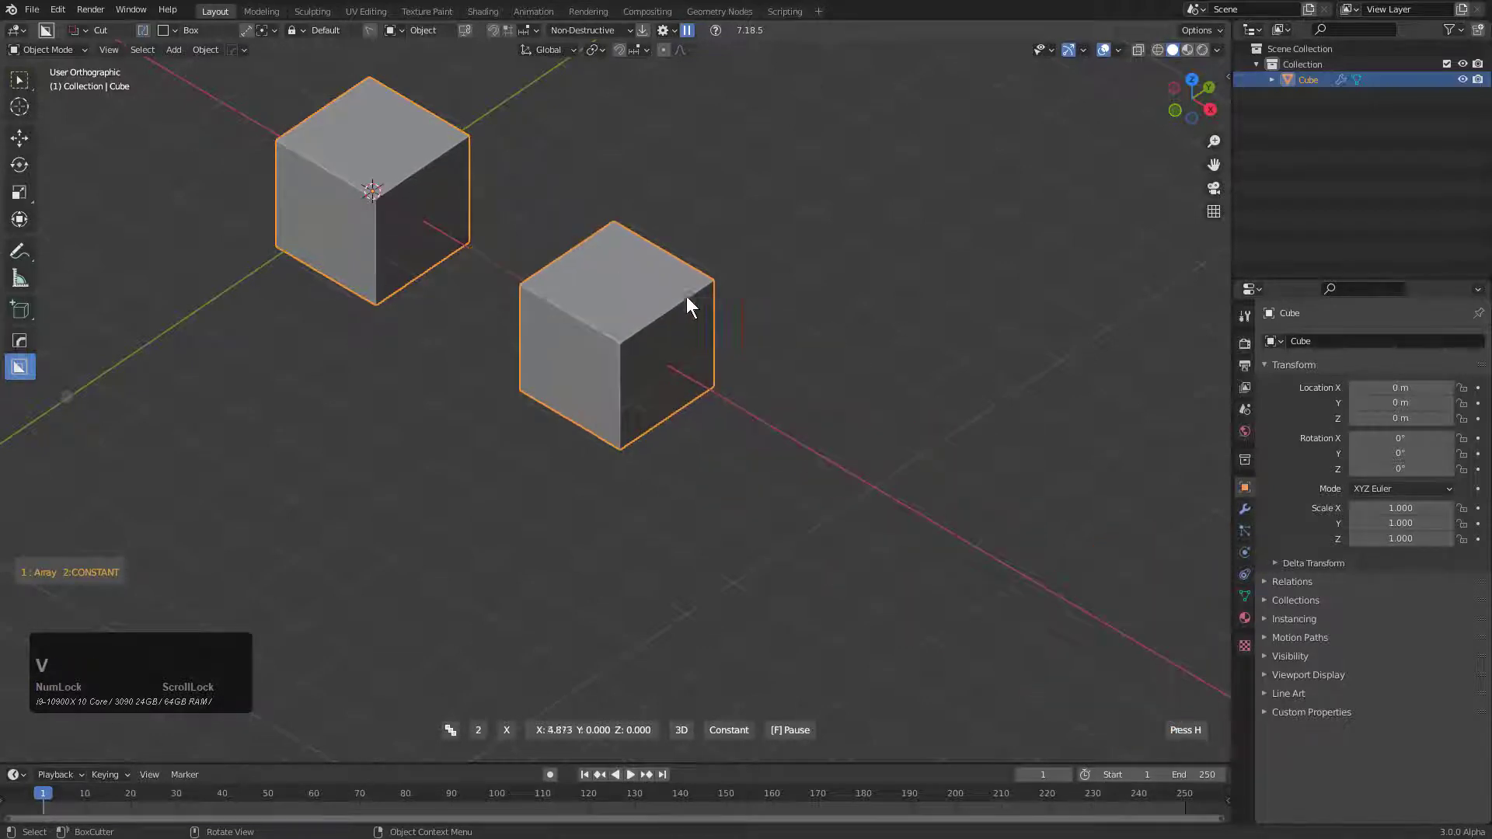
{"action": "scroll", "coordinate": [1044, 496], "scroll_direction": "up", "scroll_amount": 4}
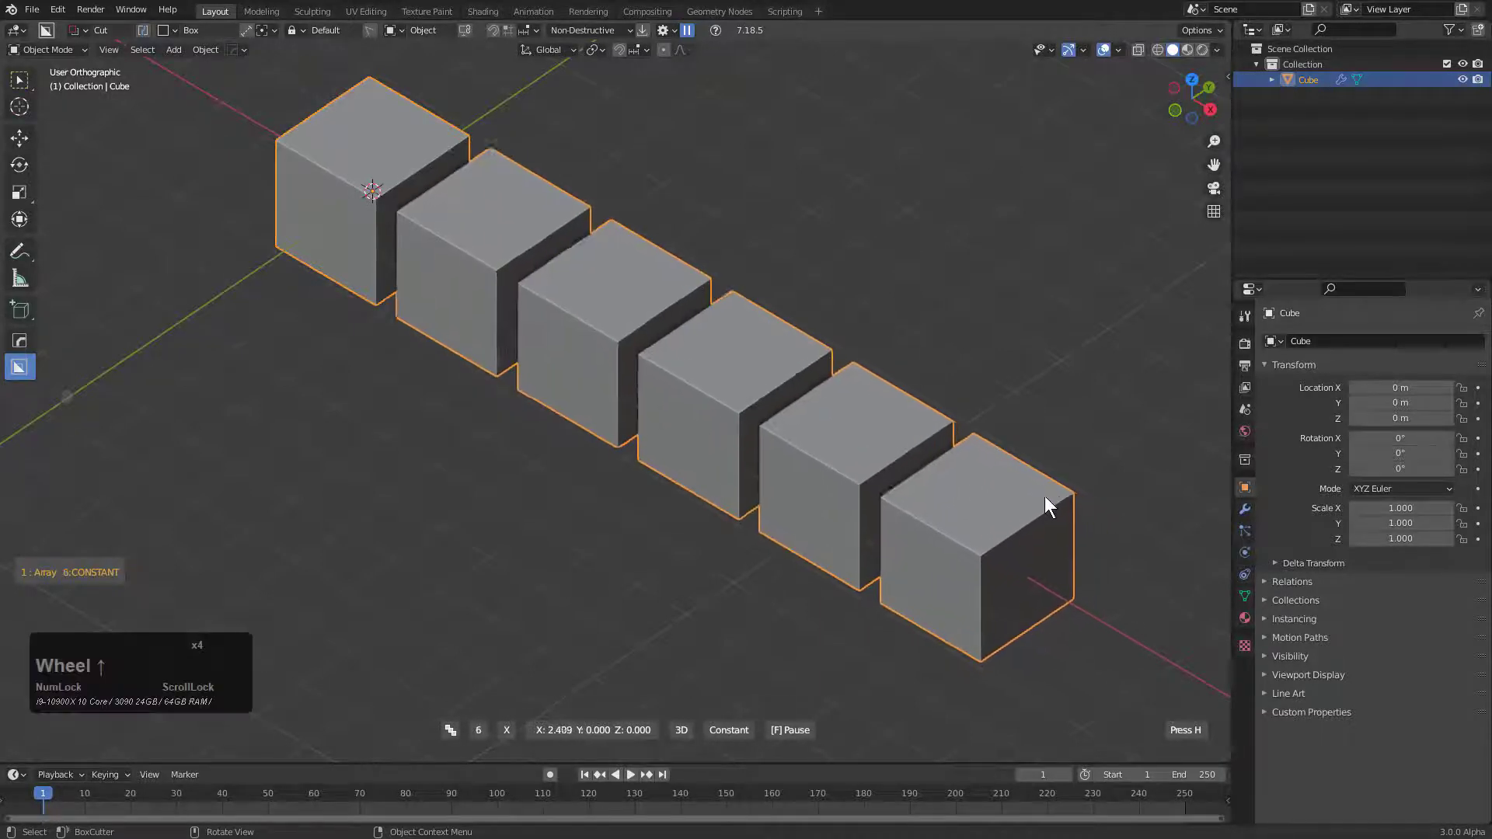
{"action": "scroll", "coordinate": [1081, 503], "scroll_direction": "down", "scroll_amount": 3}
{"action": "scroll", "coordinate": [1084, 510], "scroll_direction": "up", "scroll_amount": 3}
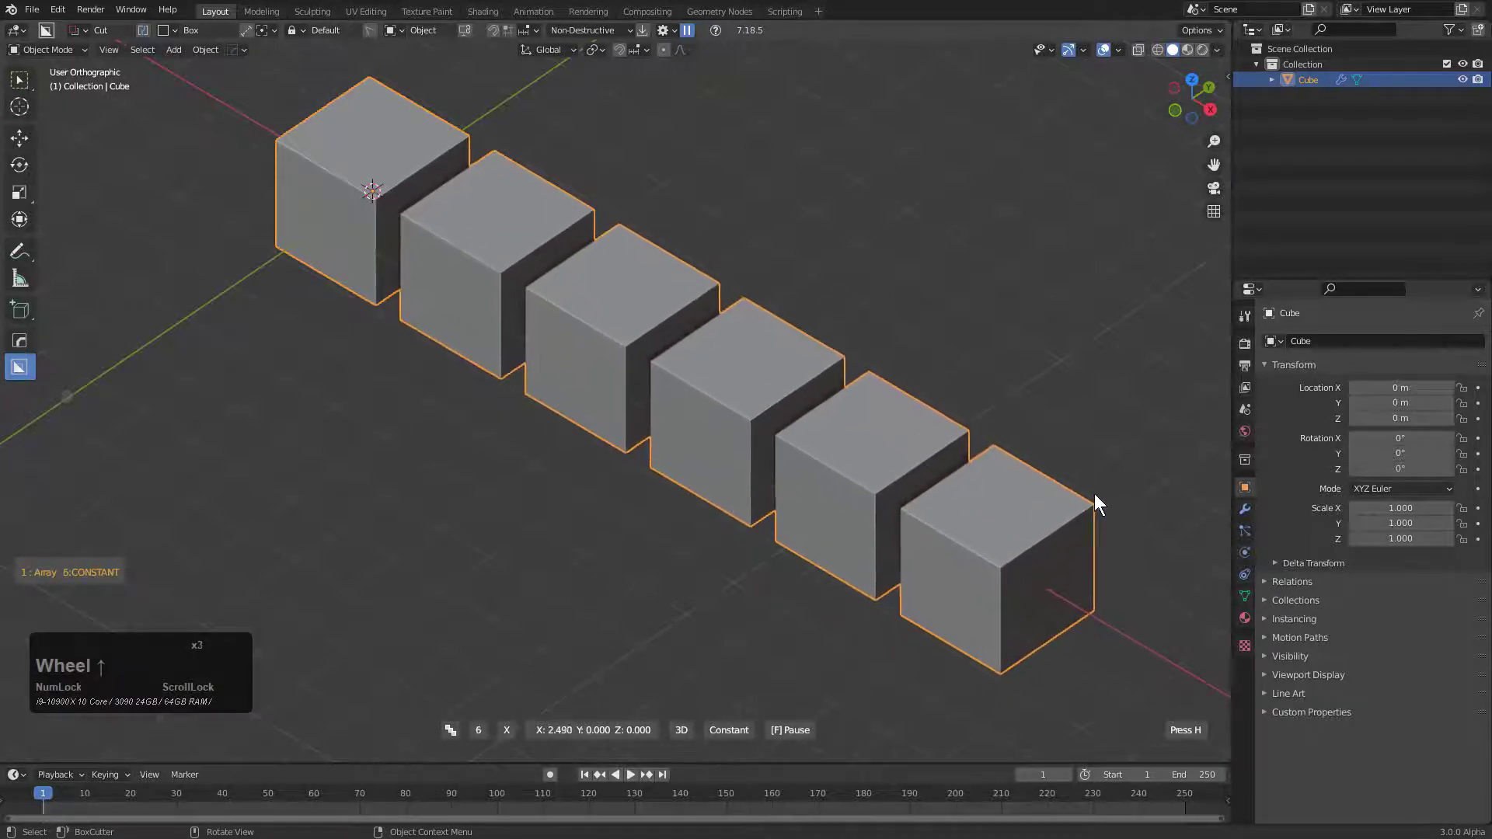
{"action": "middle_click_drag", "start_coordinate": [1108, 500], "coordinate": [1079, 414], "text": "shift"}
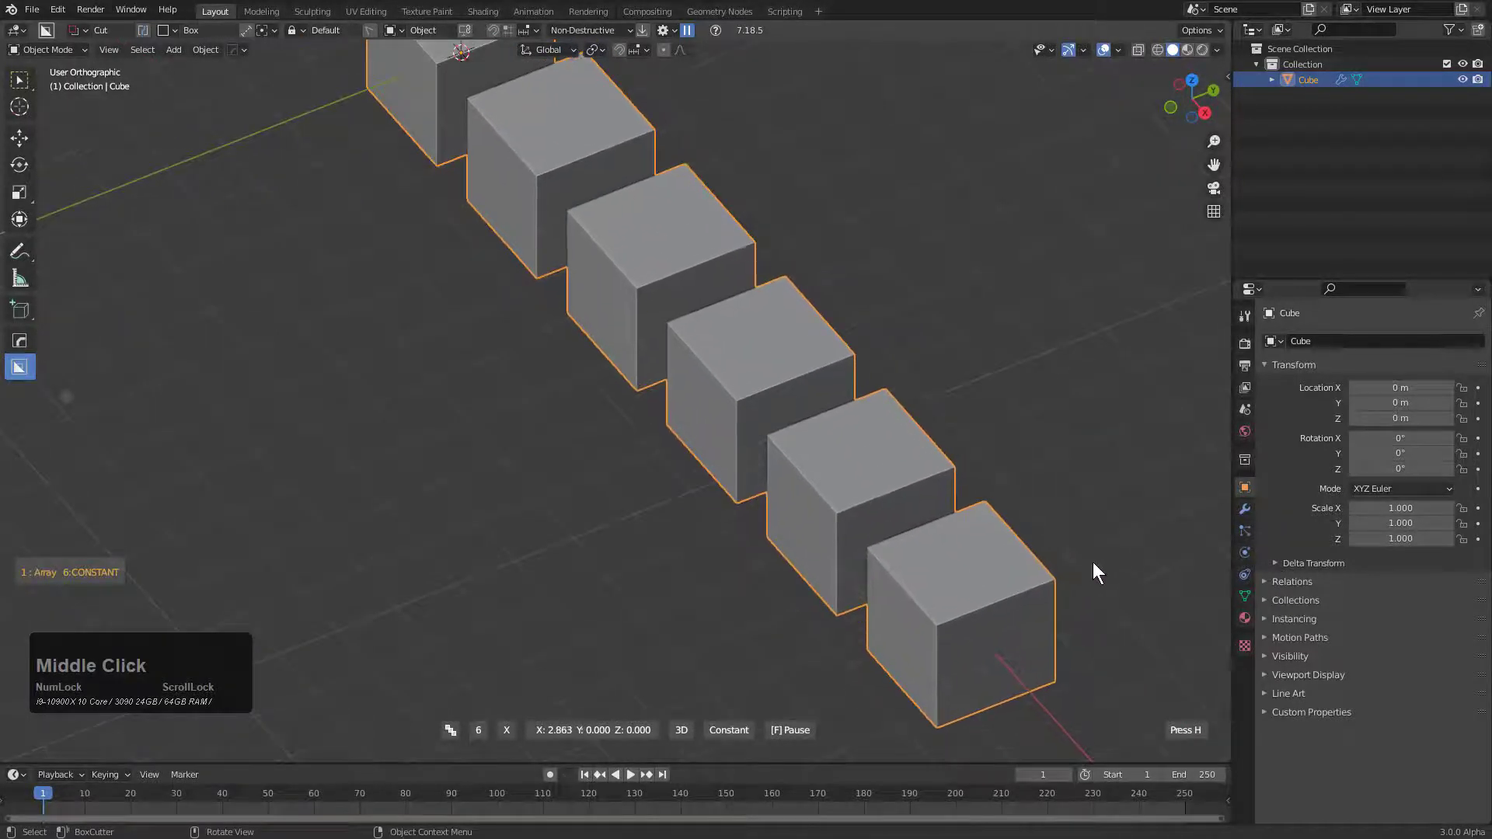
Add a second array with six copies along Y at an offset of about -2.78, forming a grid of cubes
{"action": "key", "text": "a"}
{"action": "middle_click", "coordinate": [697, 520]}
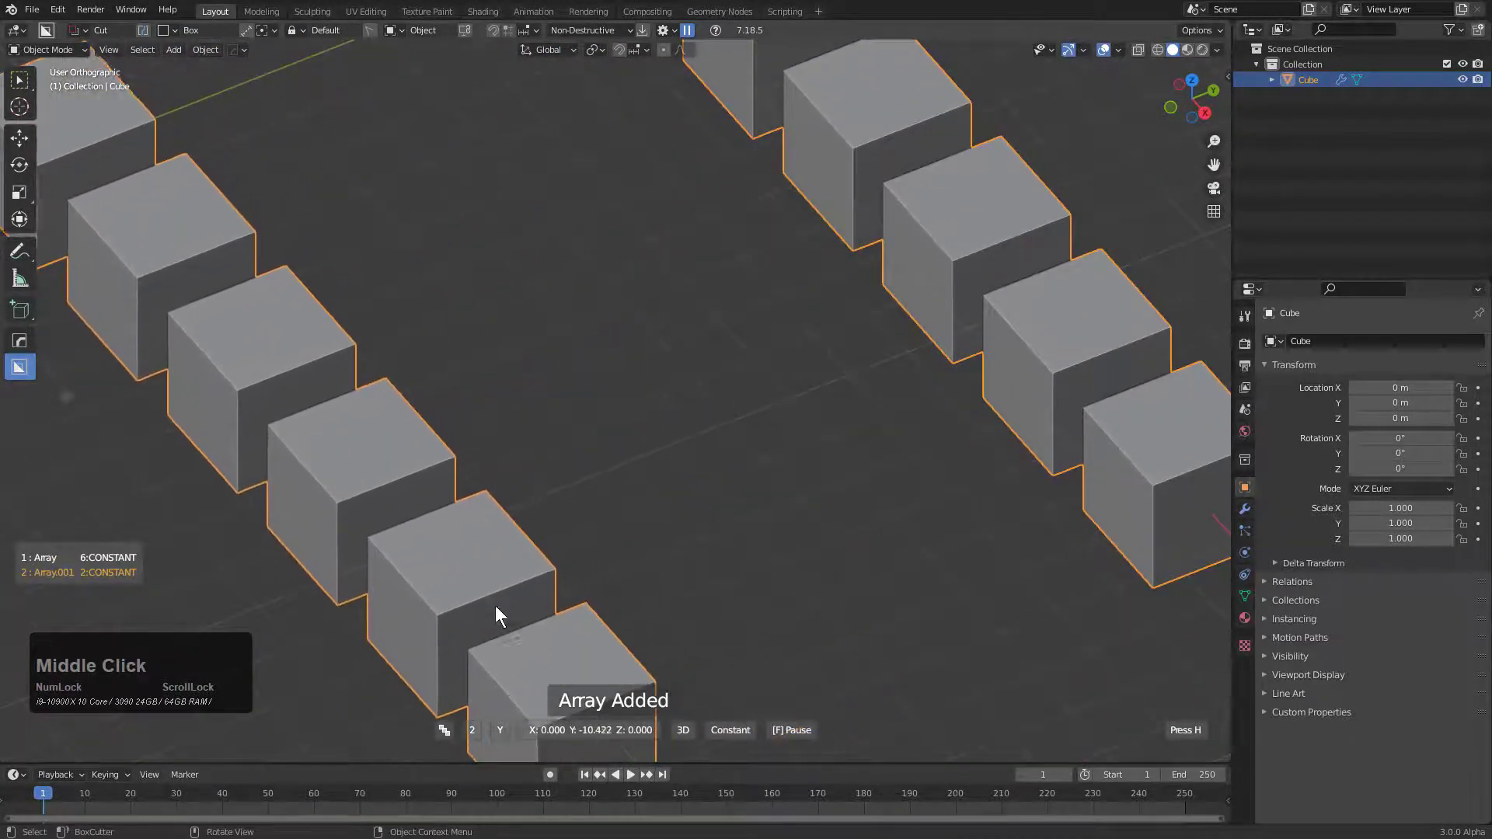
{"action": "scroll", "coordinate": [509, 628], "scroll_direction": "up", "scroll_amount": 2}
{"action": "scroll", "coordinate": [510, 622], "scroll_direction": "up", "scroll_amount": 2}
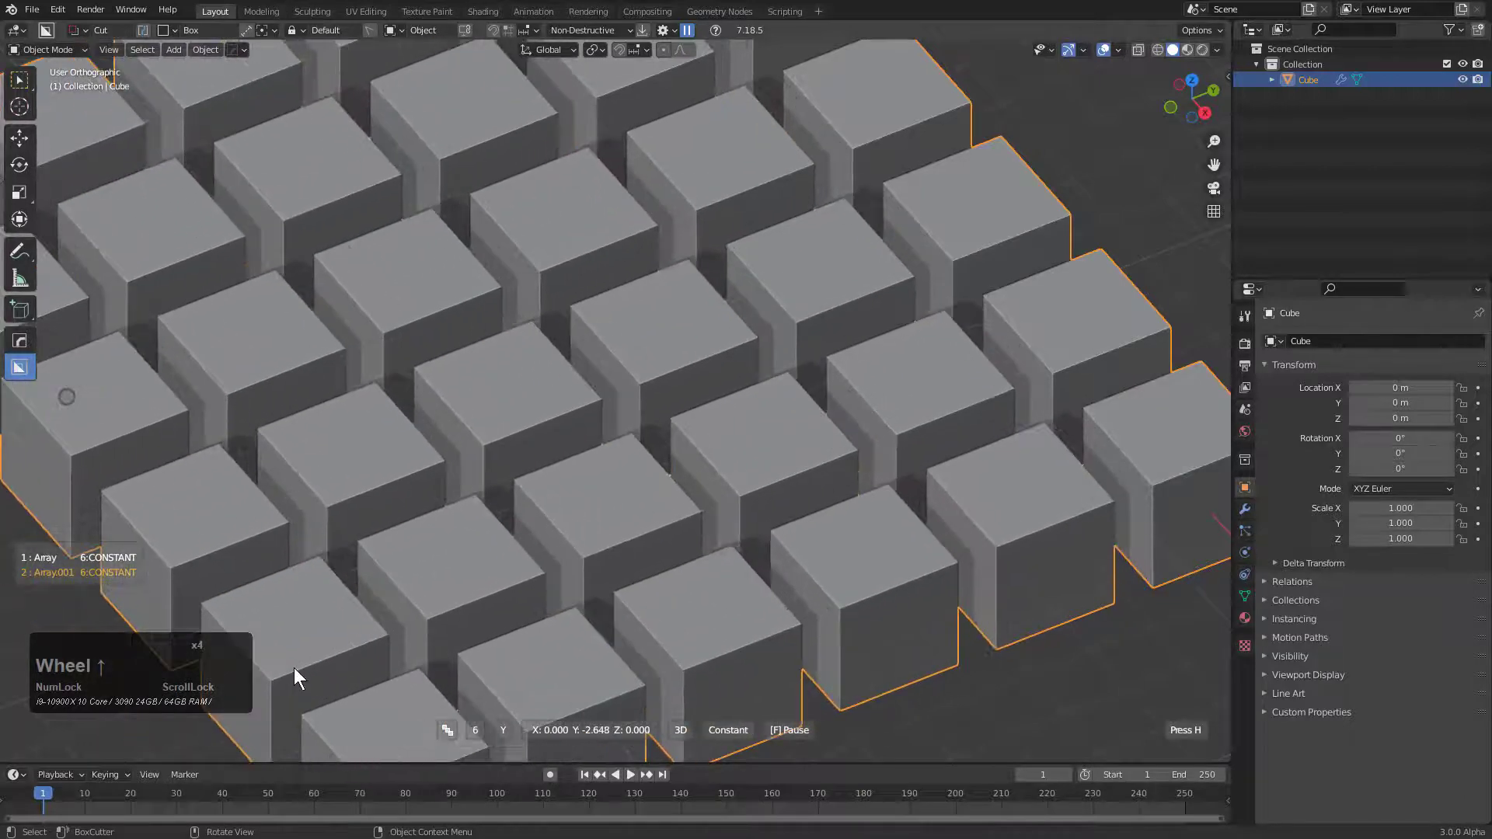
{"action": "middle_click_drag", "start_coordinate": [294, 668], "coordinate": [329, 591], "text": "shift"}
{"action": "scroll", "coordinate": [282, 624], "scroll_direction": "down", "scroll_amount": 1}
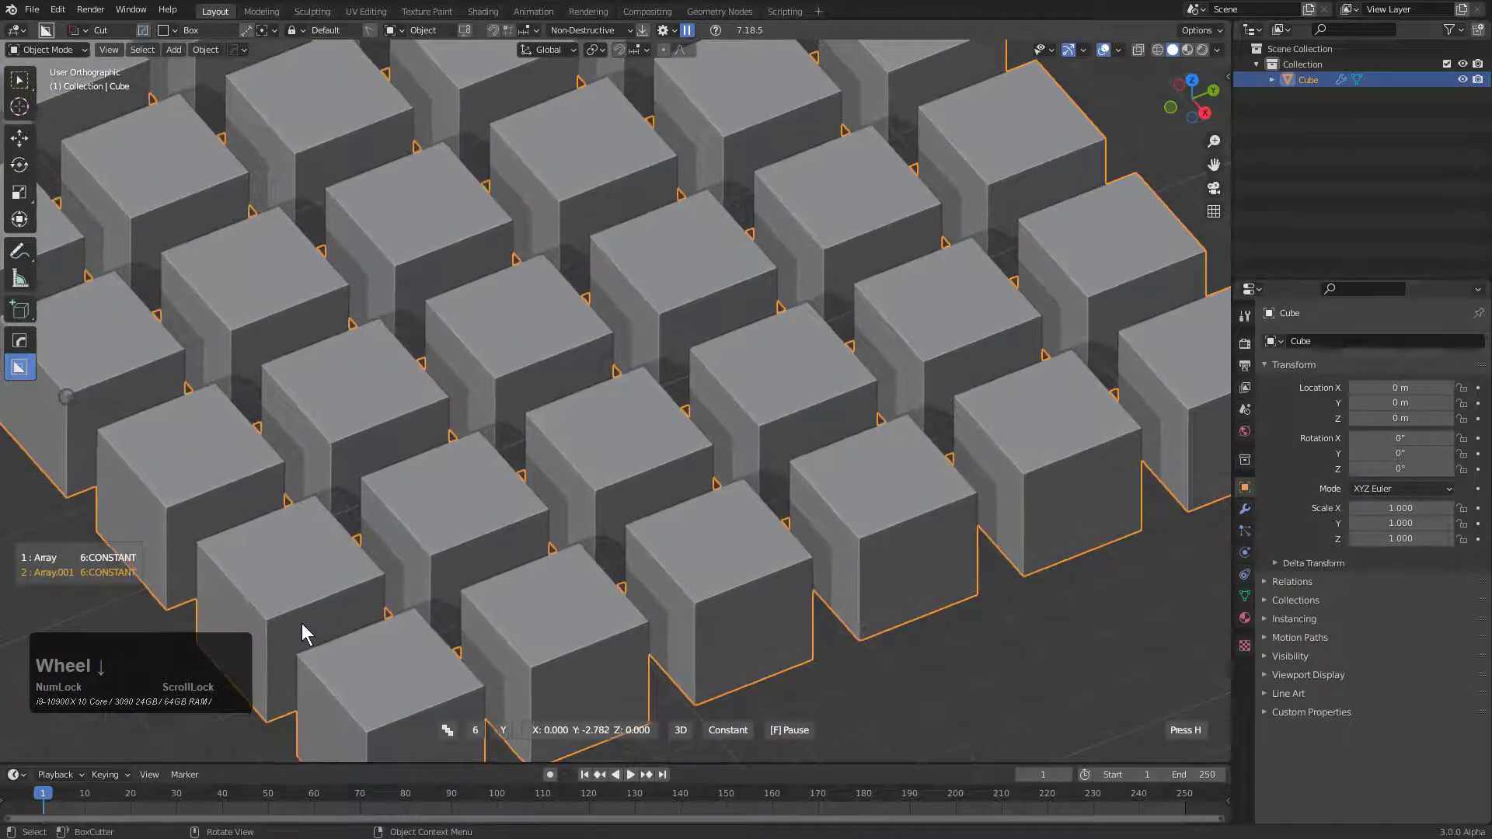
Add a third array to the cube grid with five copies along Z
{"action": "key", "text": "a"}
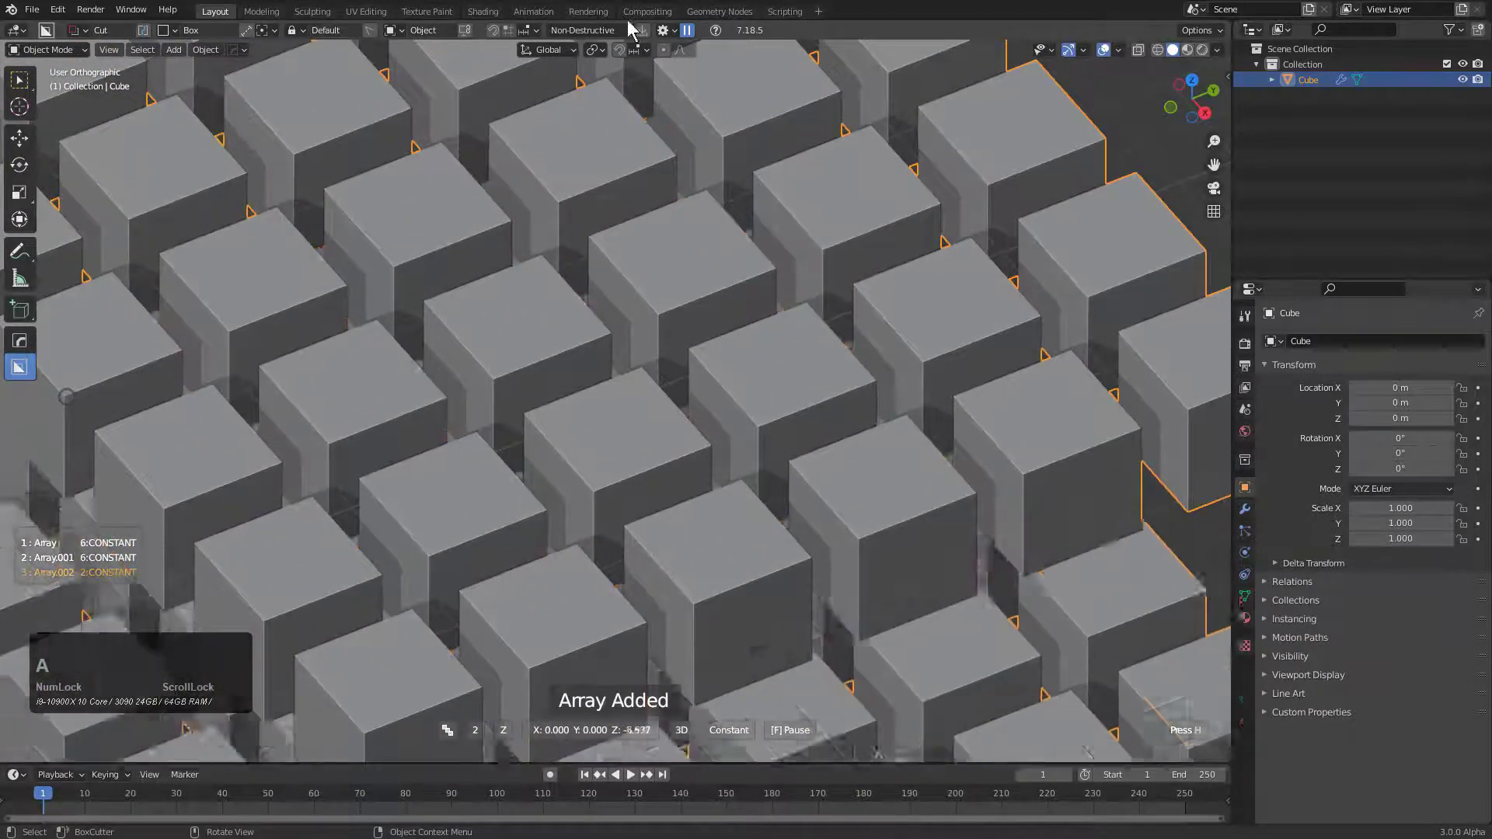
{"action": "middle_click_drag", "start_coordinate": [659, 278], "coordinate": [686, 573]}
{"action": "scroll", "coordinate": [669, 357], "scroll_direction": "down", "scroll_amount": 1}
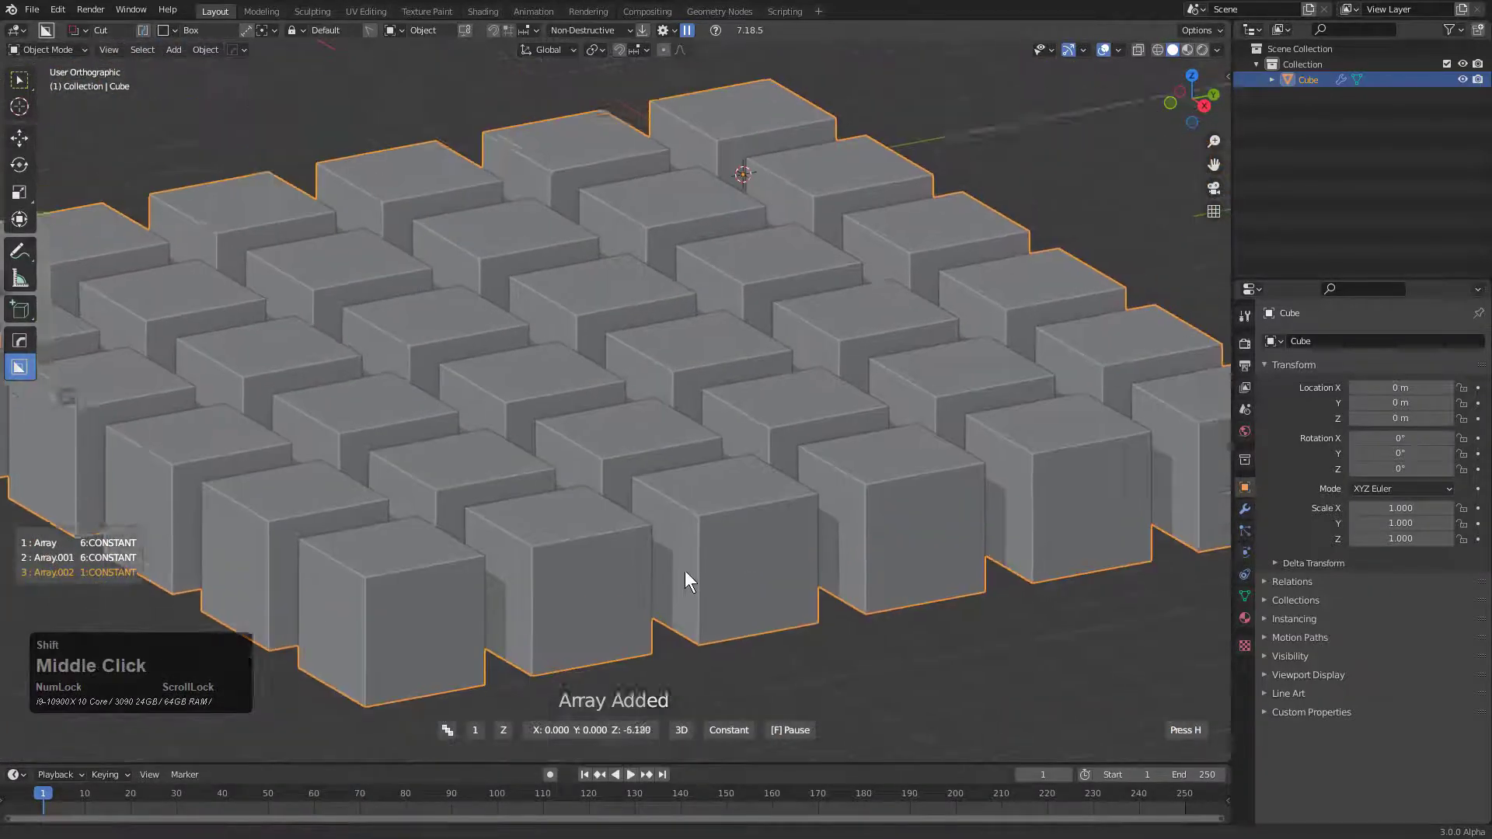
{"action": "scroll", "coordinate": [682, 494], "scroll_direction": "down", "scroll_amount": 3}
{"action": "scroll", "coordinate": [693, 443], "scroll_direction": "up", "scroll_amount": 4}
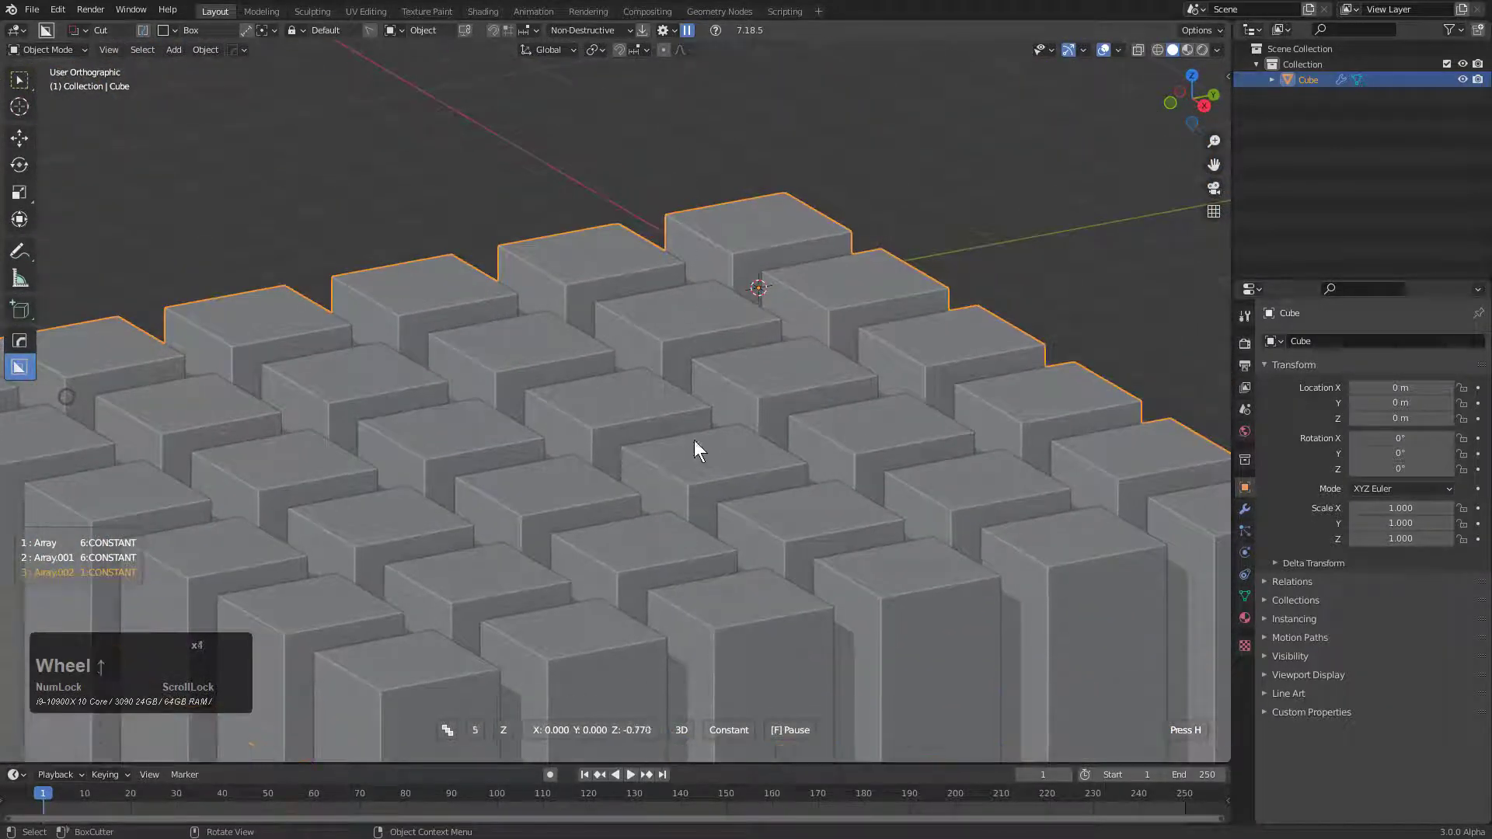
{"action": "scroll", "coordinate": [699, 393], "scroll_direction": "down", "scroll_amount": 5}
Return the array to 3D mode after trying 2D, and stack the Z copies upward at an offset of about 2.82
{"action": "middle_click_drag", "start_coordinate": [672, 364], "coordinate": [668, 376]}
{"action": "key", "text": "v"}
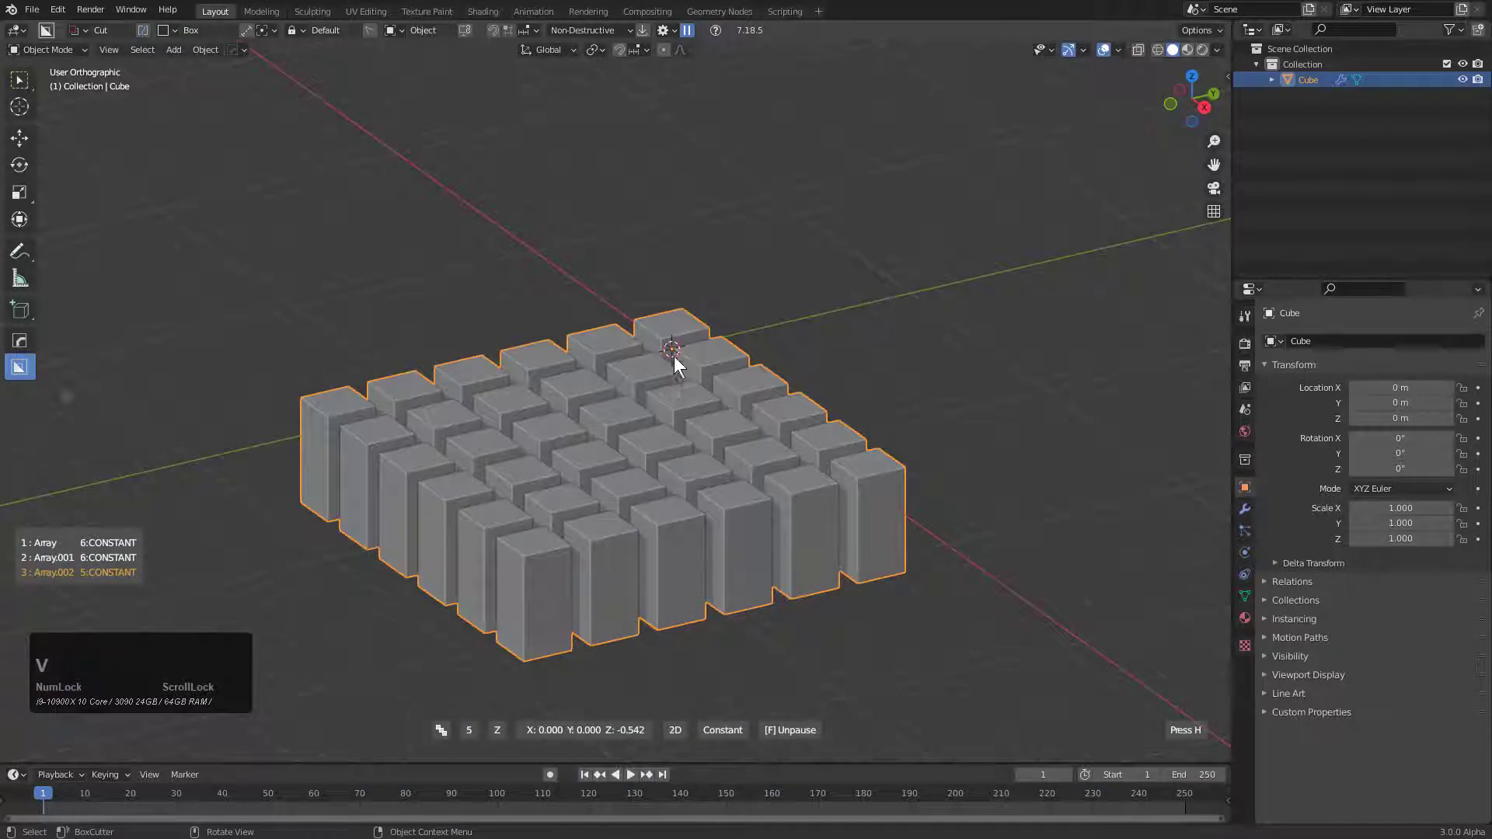
{"action": "key", "text": "Tab"}
{"action": "key", "text": "Tab"}
{"action": "key", "text": "v"}
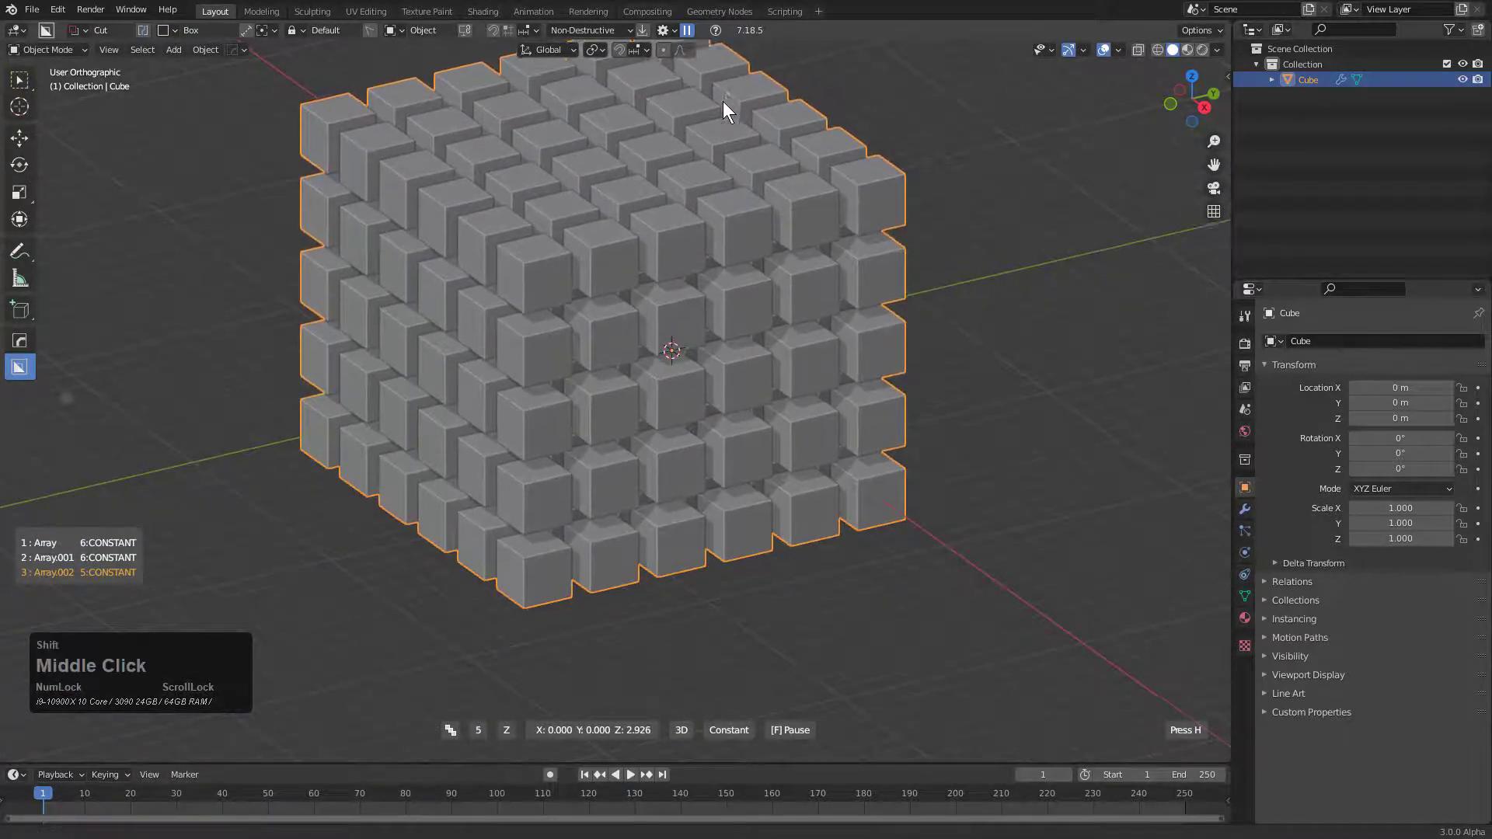
{"action": "middle_click_drag", "start_coordinate": [723, 101], "coordinate": [752, 157]}
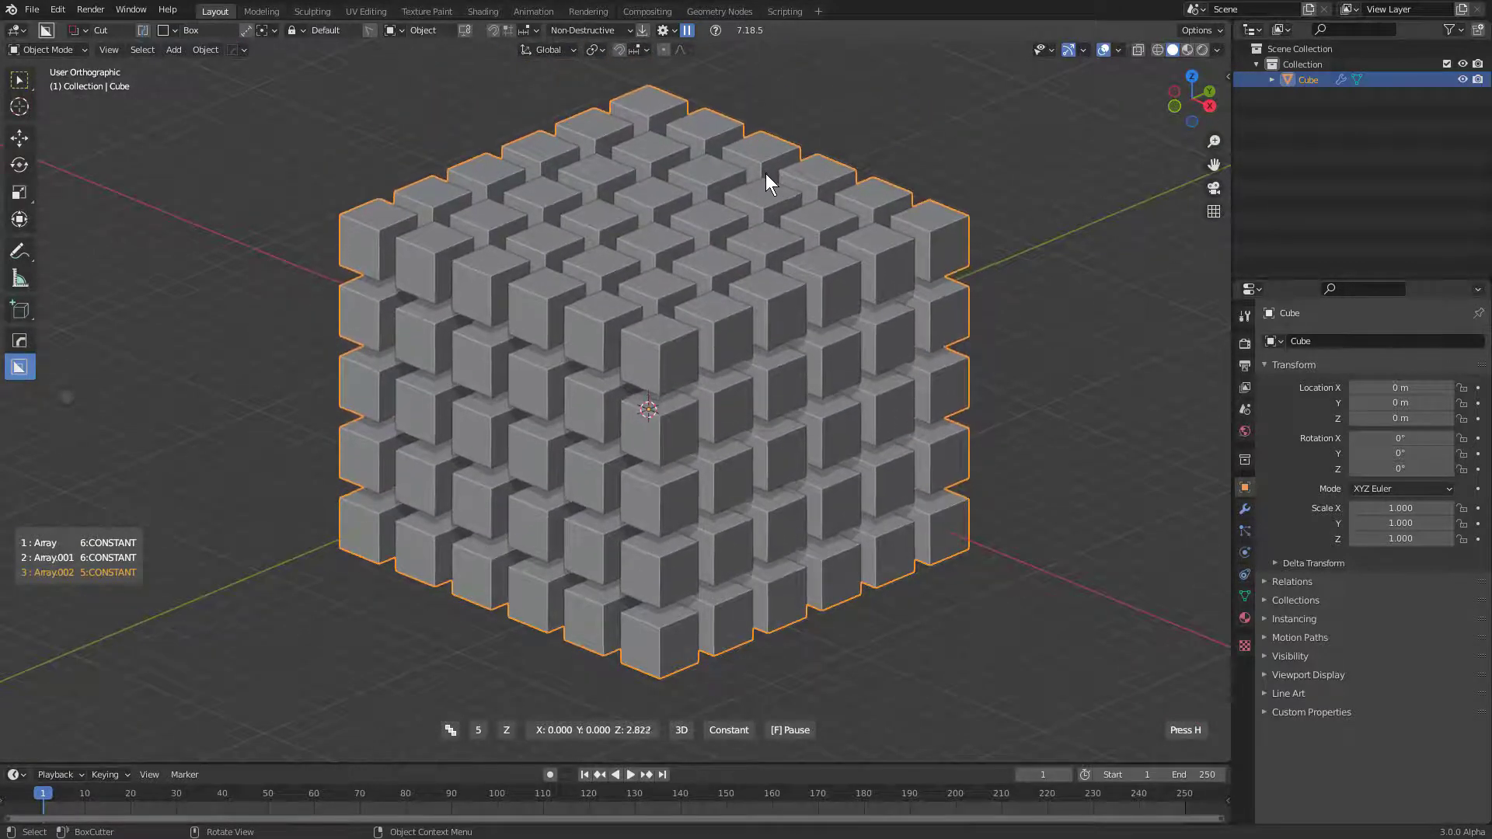
{"action": "left_click", "coordinate": [767, 160]}
{"action": "middle_click_drag", "start_coordinate": [755, 206], "coordinate": [723, 289]}
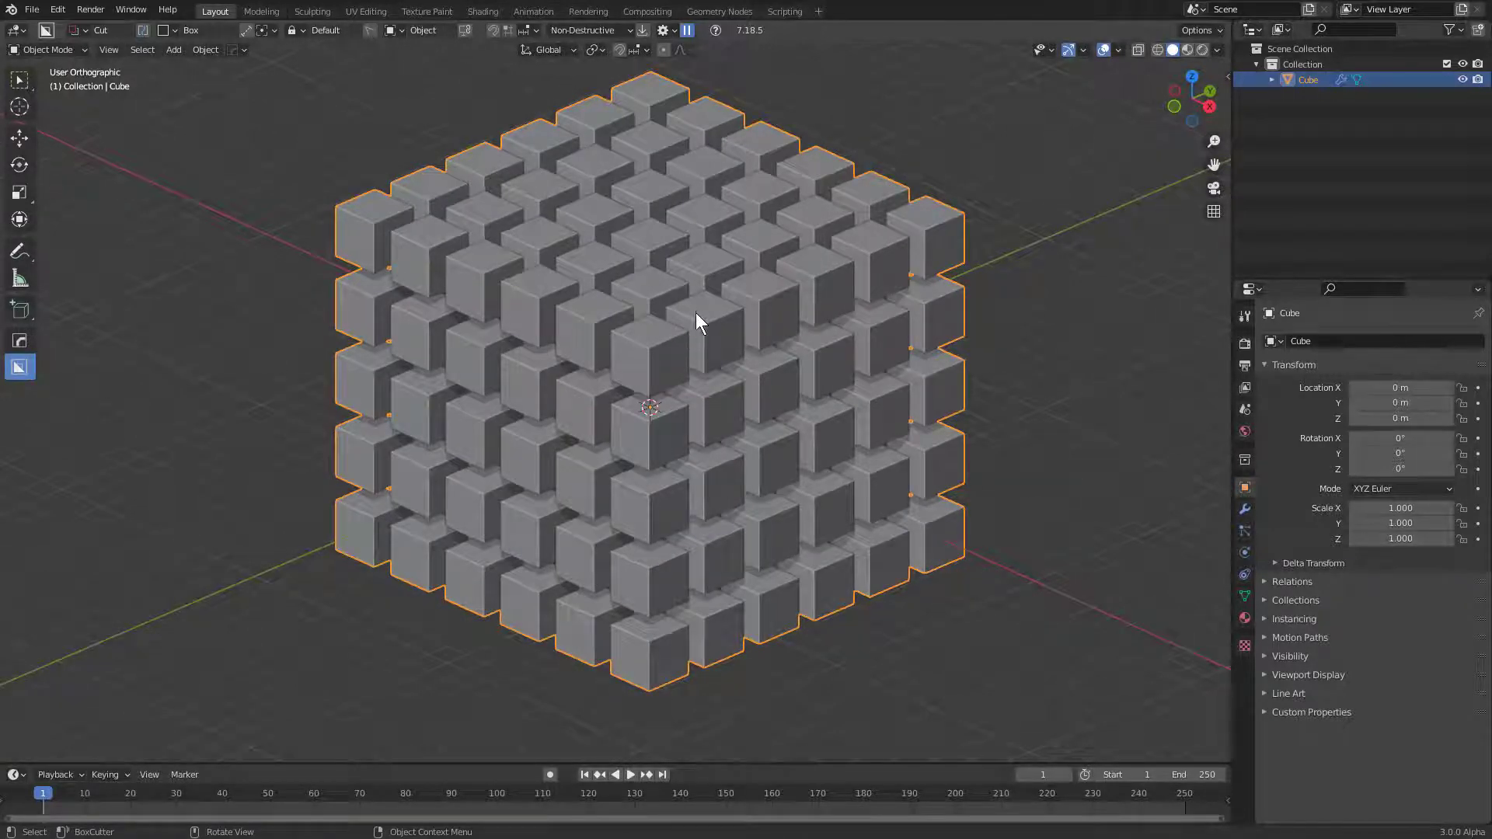
Delete all three array modifiers from the cube
{"action": "left_click", "coordinate": [1246, 511]}
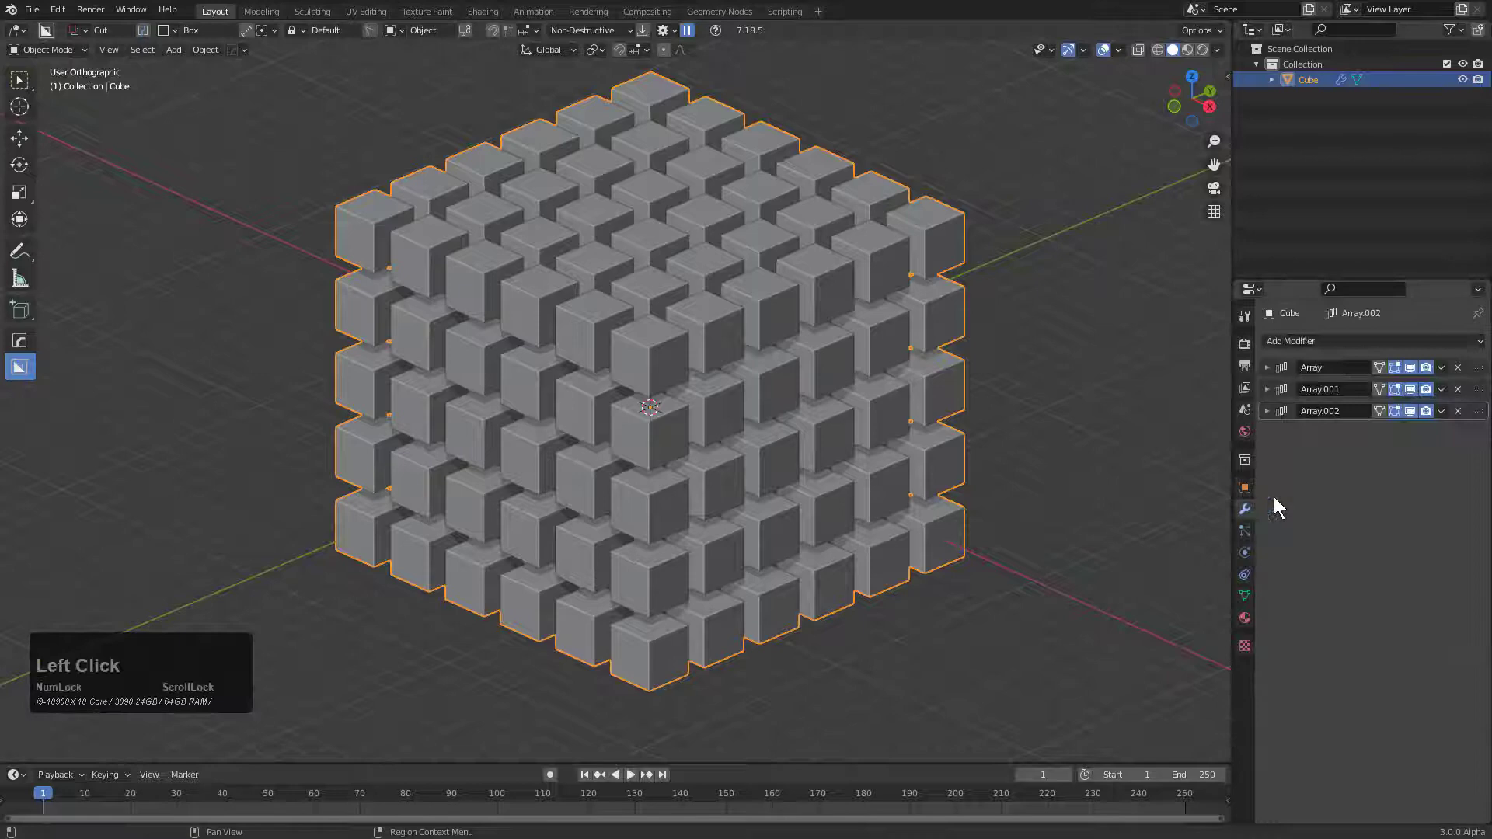
{"action": "left_click", "coordinate": [1458, 368]}
{"action": "left_click", "coordinate": [1458, 367]}
{"action": "left_click", "coordinate": [1458, 367]}
{"action": "scroll", "coordinate": [666, 334], "scroll_direction": "up", "scroll_amount": 5}
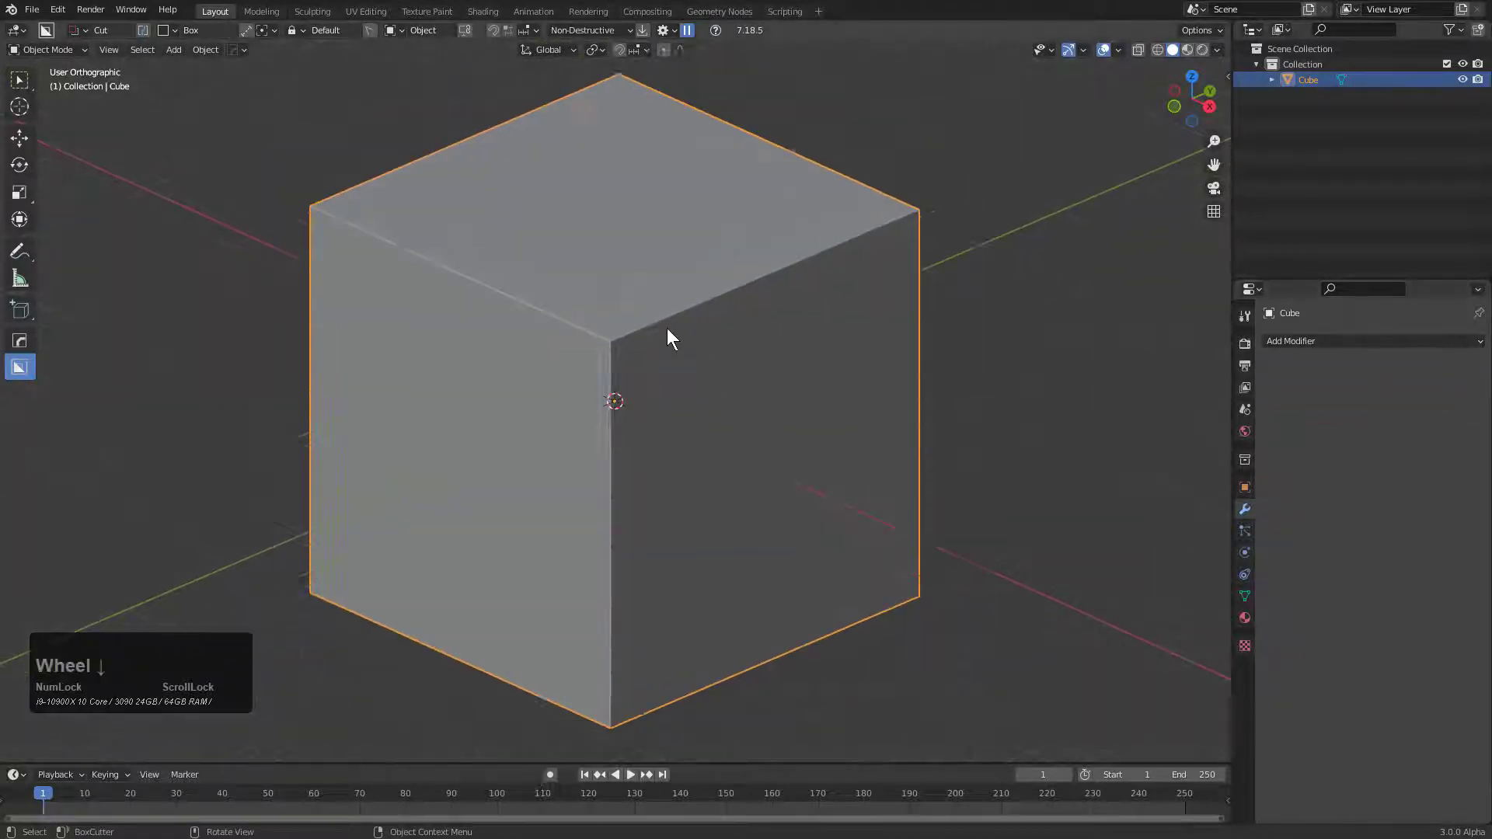
{"action": "scroll", "coordinate": [650, 333], "scroll_direction": "down", "scroll_amount": 6}
{"action": "middle_click_drag", "start_coordinate": [649, 334], "coordinate": [656, 360]}
{"action": "key", "text": "Tab"}
{"action": "key", "text": "Tab"}
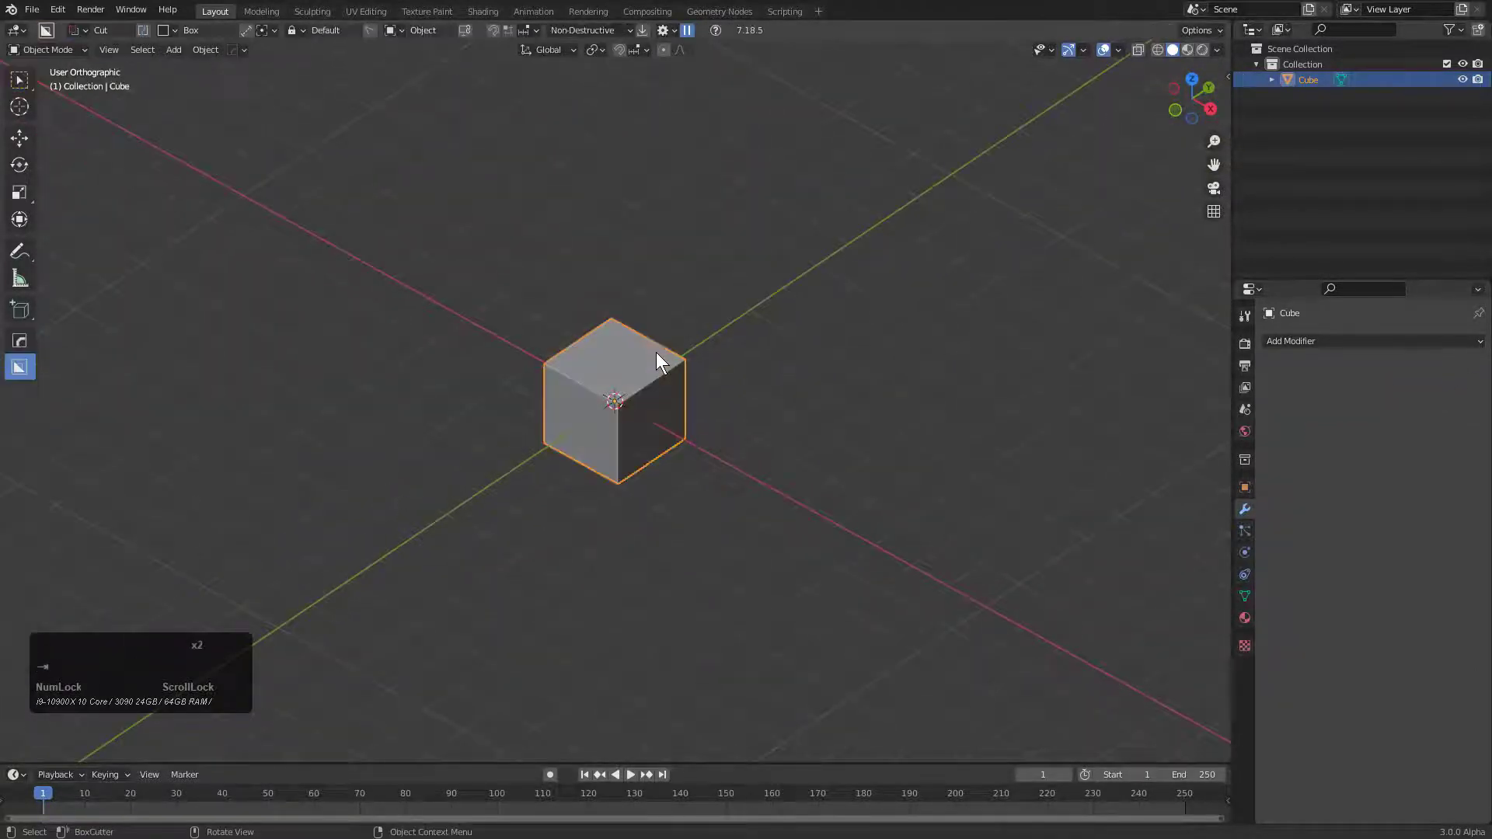
Set the HardOps Array V2 default adjust mode to 3D and enable Auto T Panel
{"action": "key", "text": "q"}
{"action": "mouse_move", "coordinate": [633, 320]}
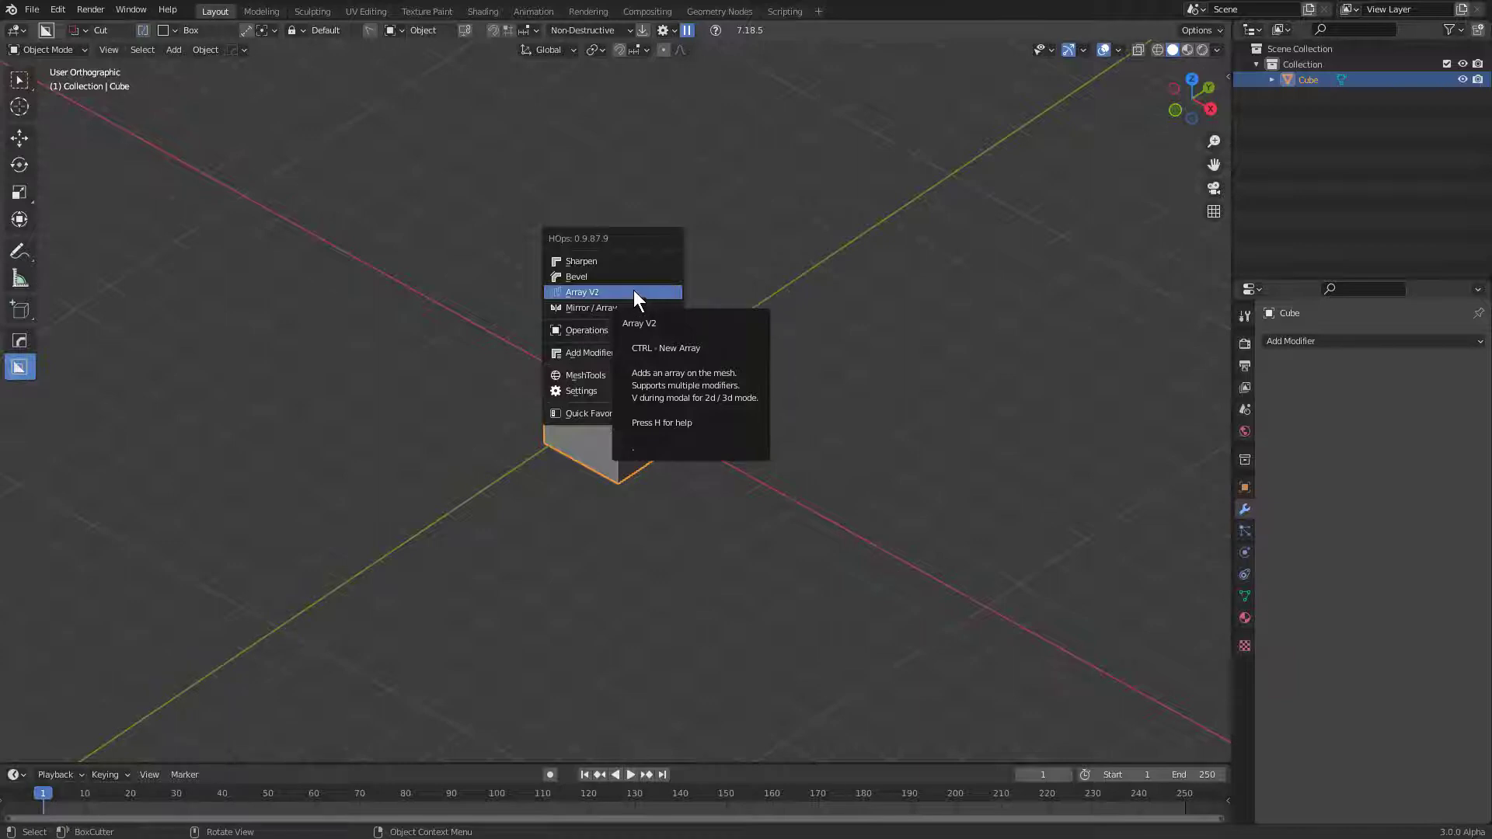
{"action": "left_click", "coordinate": [234, 50]}
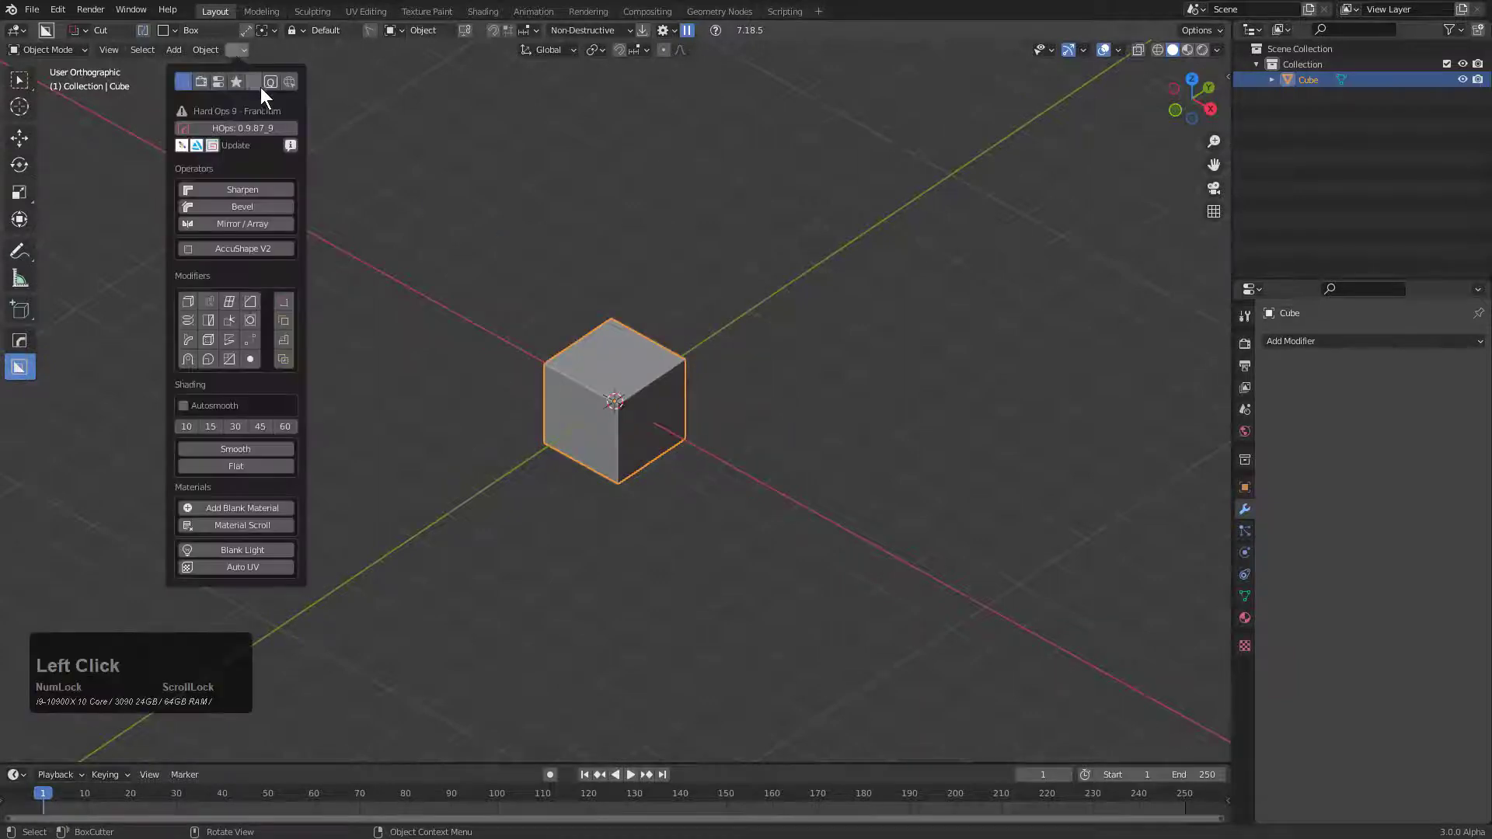
{"action": "left_click", "coordinate": [254, 81]}
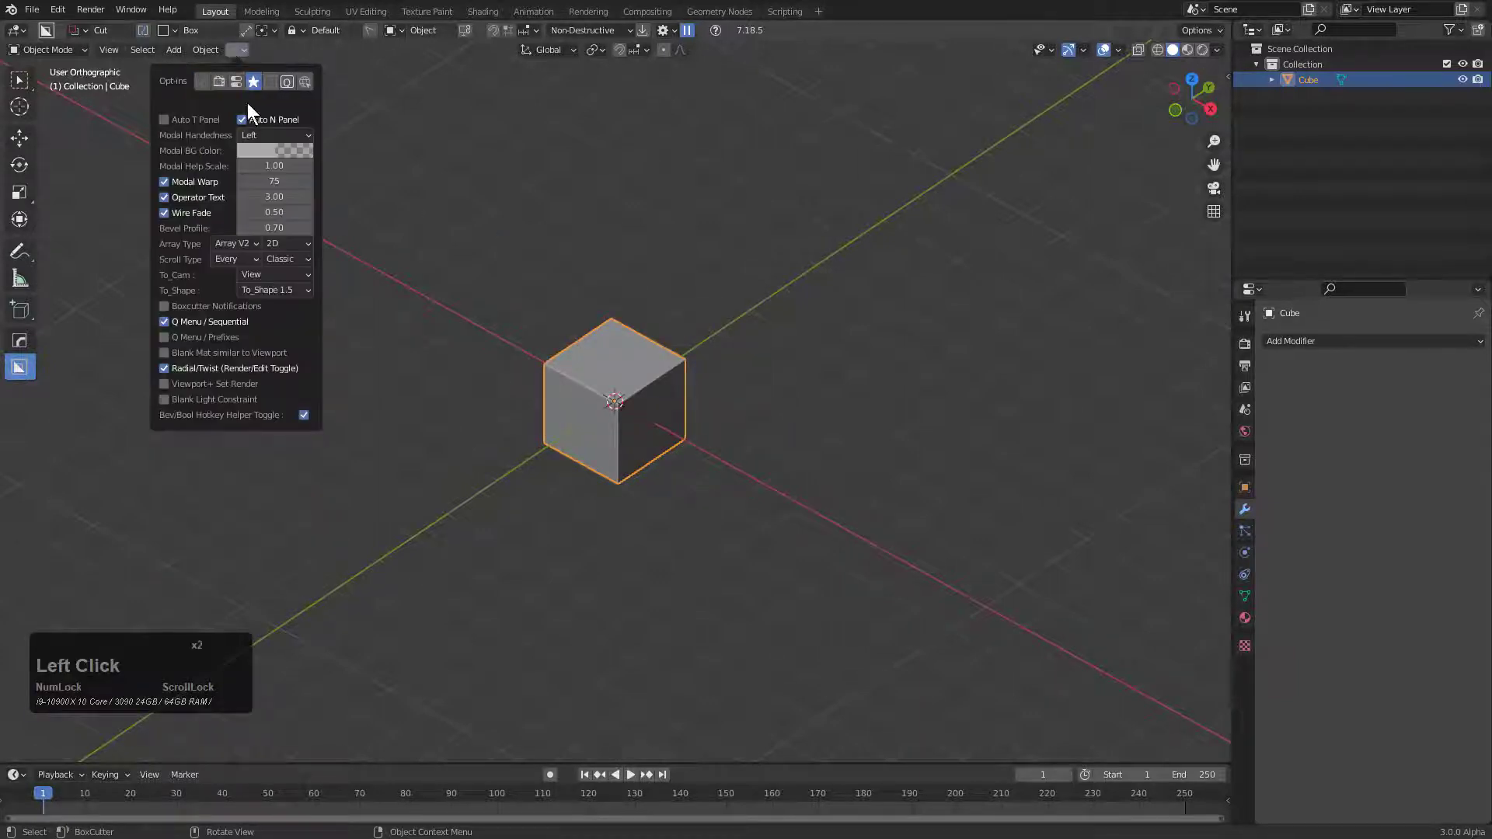
{"action": "left_click", "coordinate": [286, 243]}
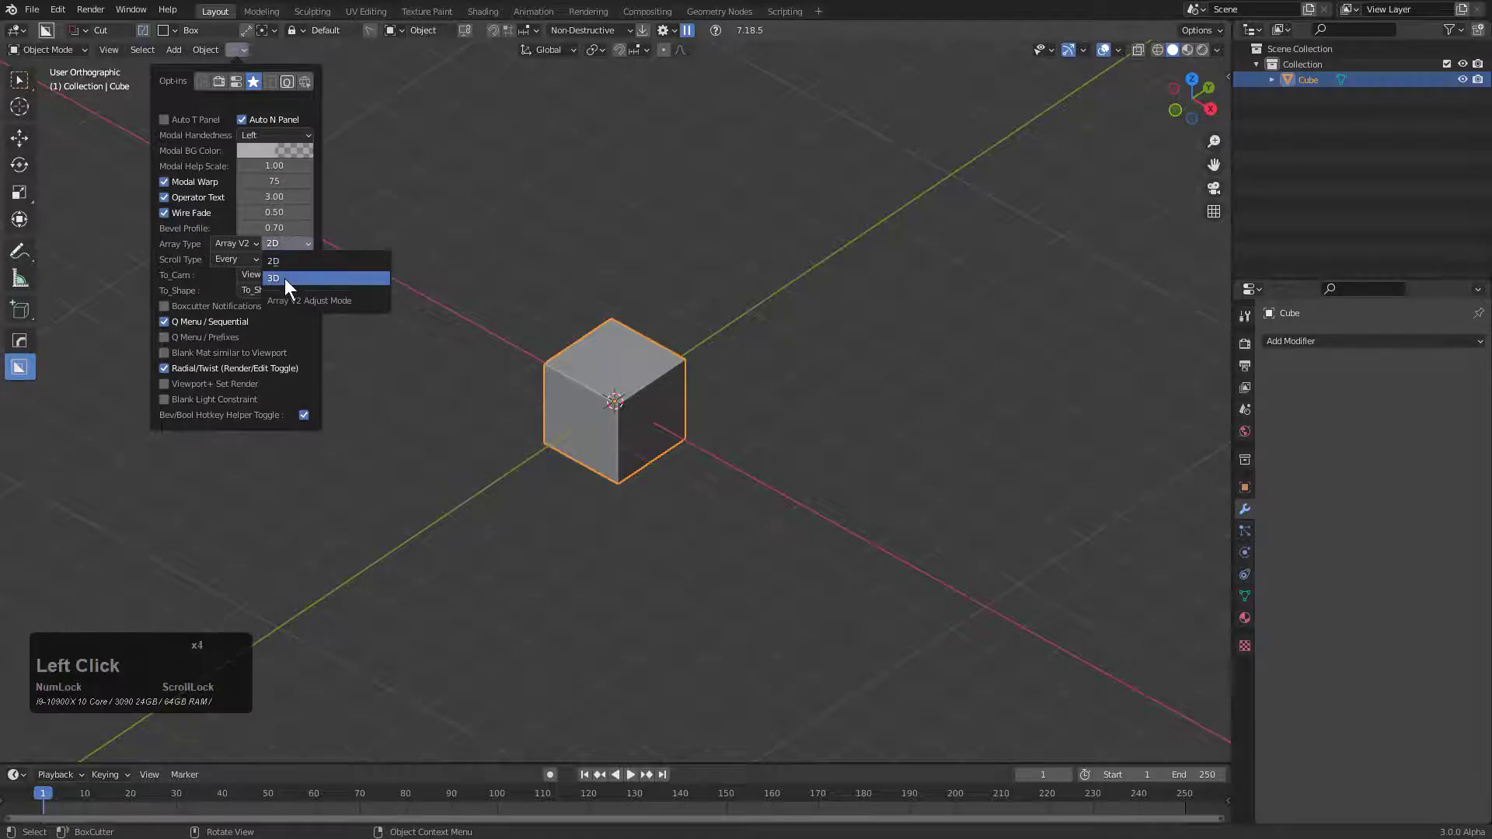
{"action": "left_click", "coordinate": [284, 278]}
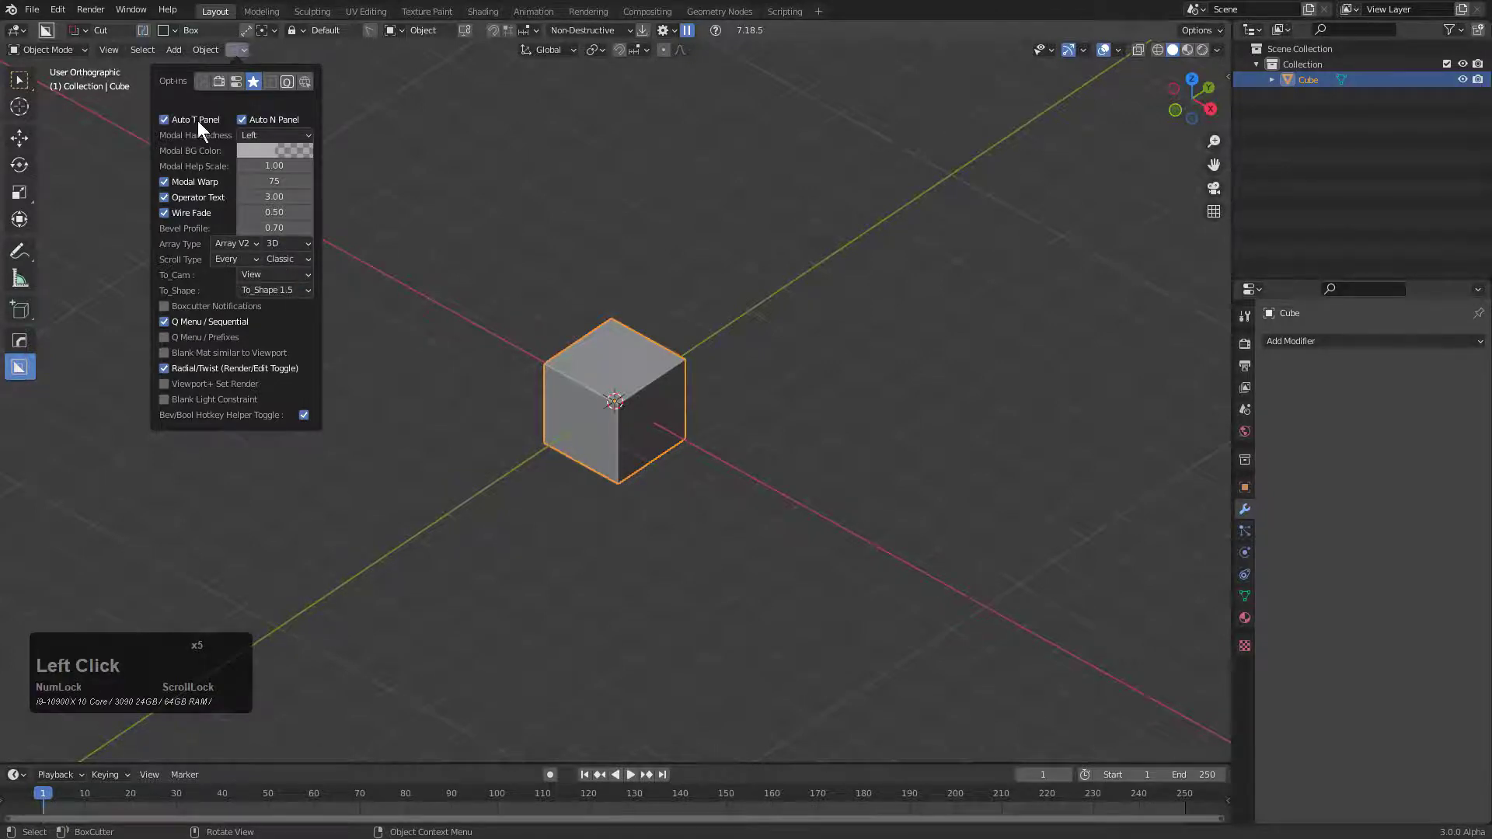
Add an Array V2 modifier to the cube with seven copies along X at an offset of about 3.12
{"action": "middle_click_drag", "start_coordinate": [701, 380], "coordinate": [703, 377]}
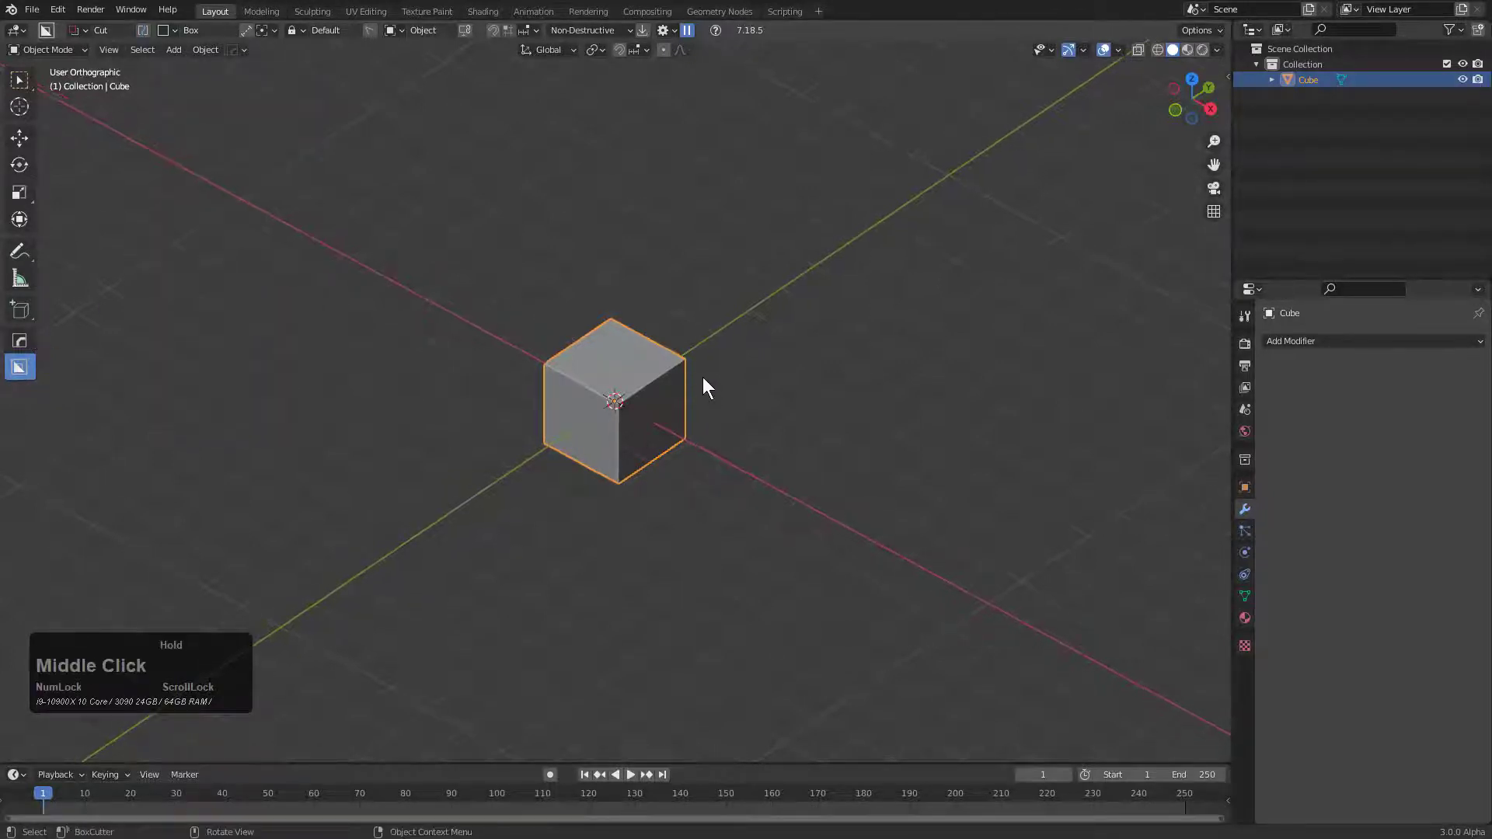
{"action": "scroll", "coordinate": [684, 334], "scroll_direction": "down", "scroll_amount": 1}
{"action": "key", "text": "q"}
{"action": "left_click", "coordinate": [642, 264]}
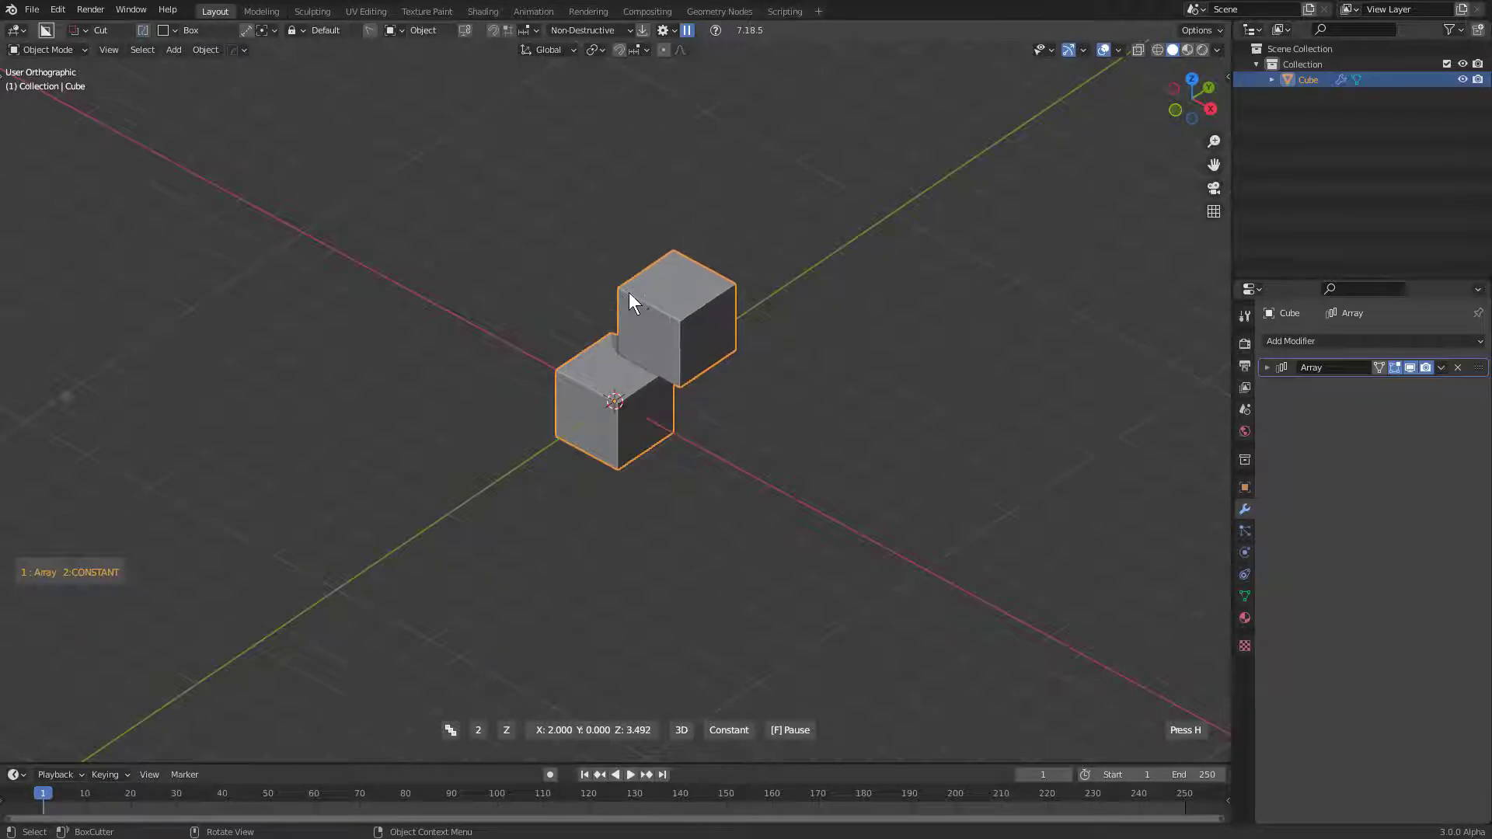
{"action": "left_click", "coordinate": [627, 294]}
{"action": "key", "text": "x"}
{"action": "scroll", "coordinate": [1127, 599], "scroll_direction": "up", "scroll_amount": 3}
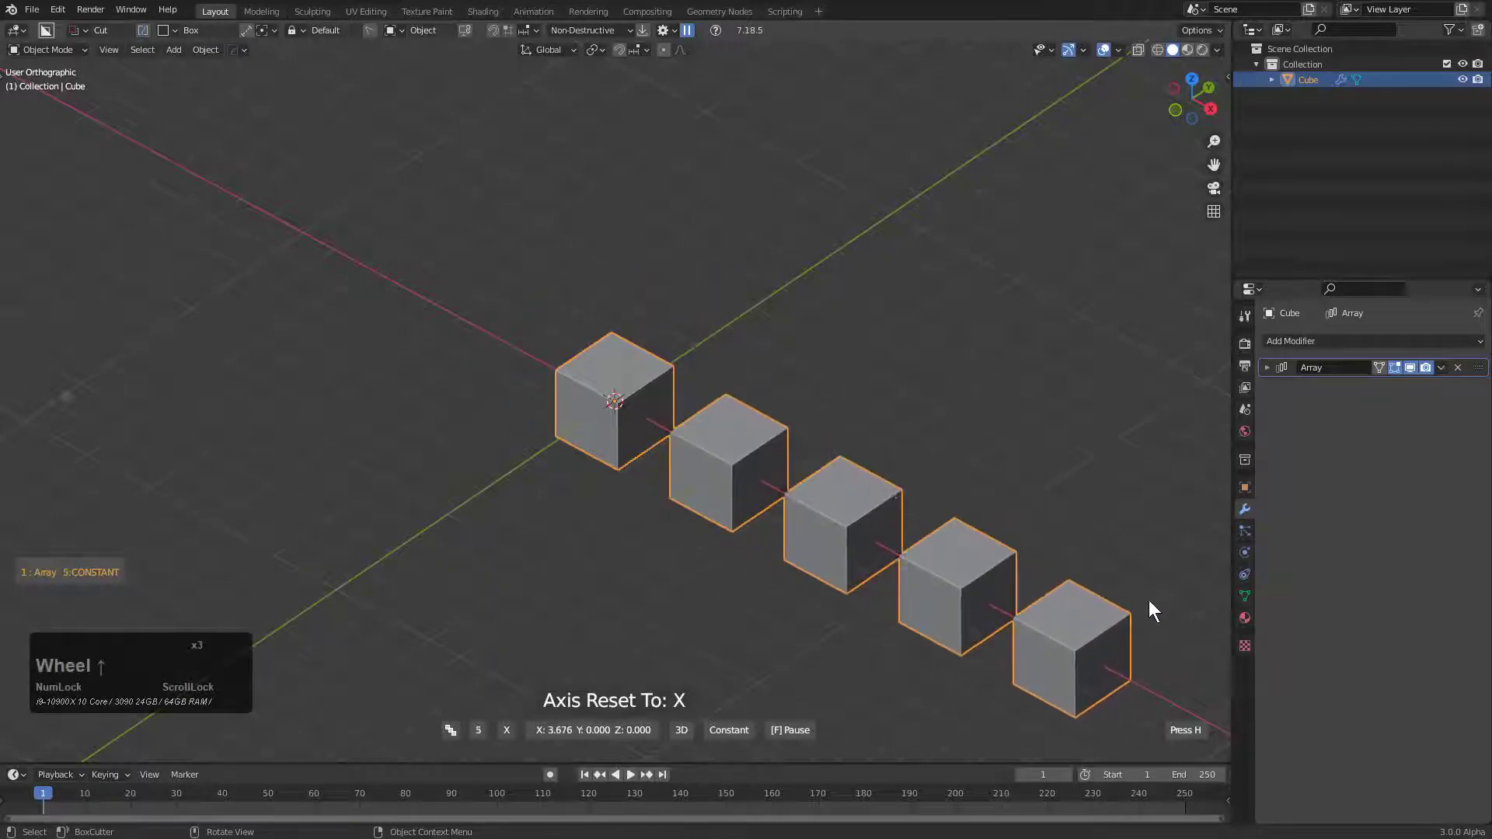
{"action": "scroll", "coordinate": [1072, 593], "scroll_direction": "down", "scroll_amount": 1}
{"action": "scroll", "coordinate": [972, 544], "scroll_direction": "up", "scroll_amount": 3}
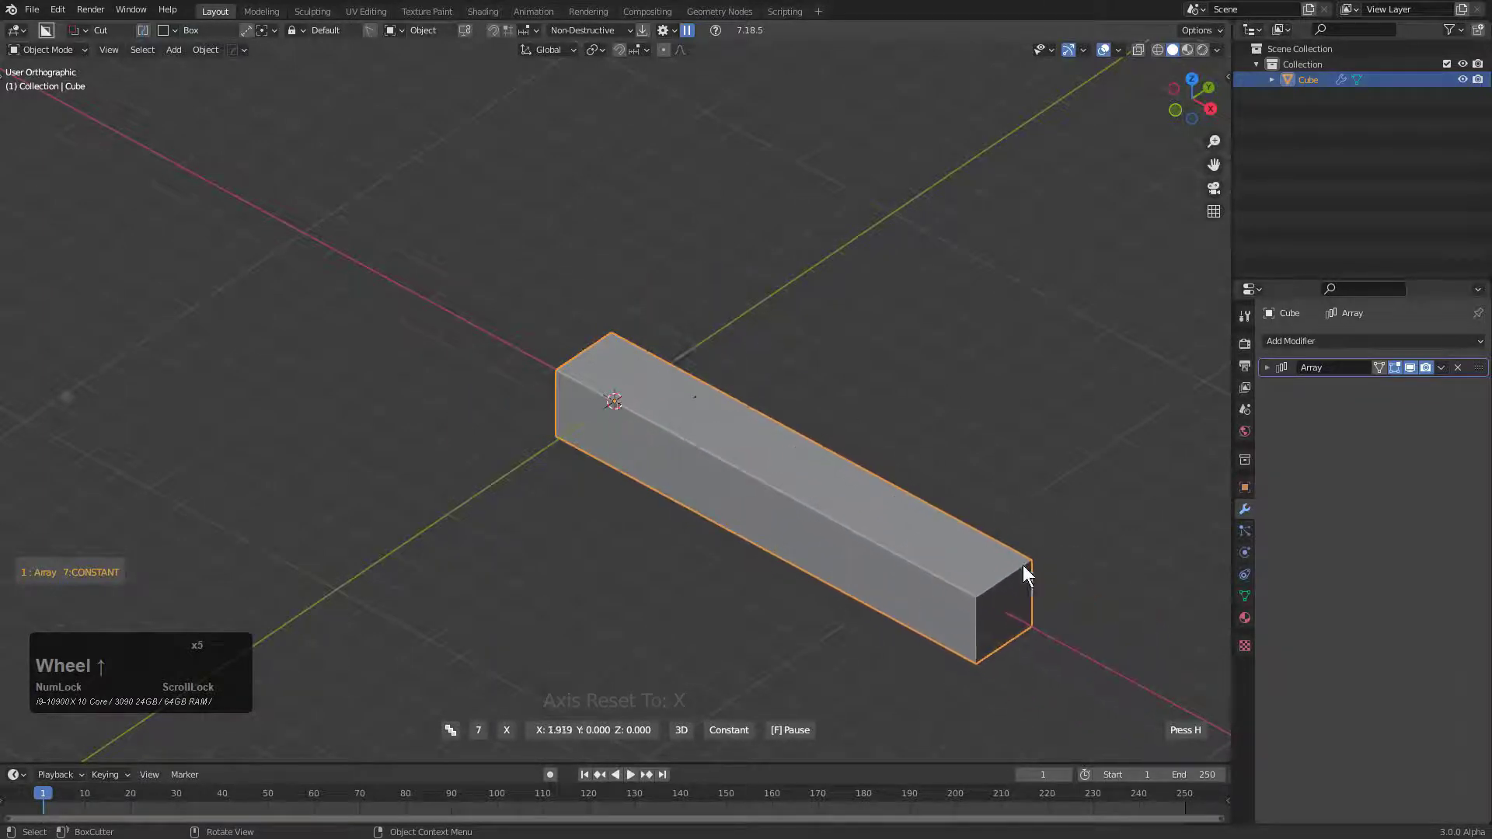
{"action": "middle_click_drag", "start_coordinate": [1004, 590], "coordinate": [709, 381], "text": "shift"}
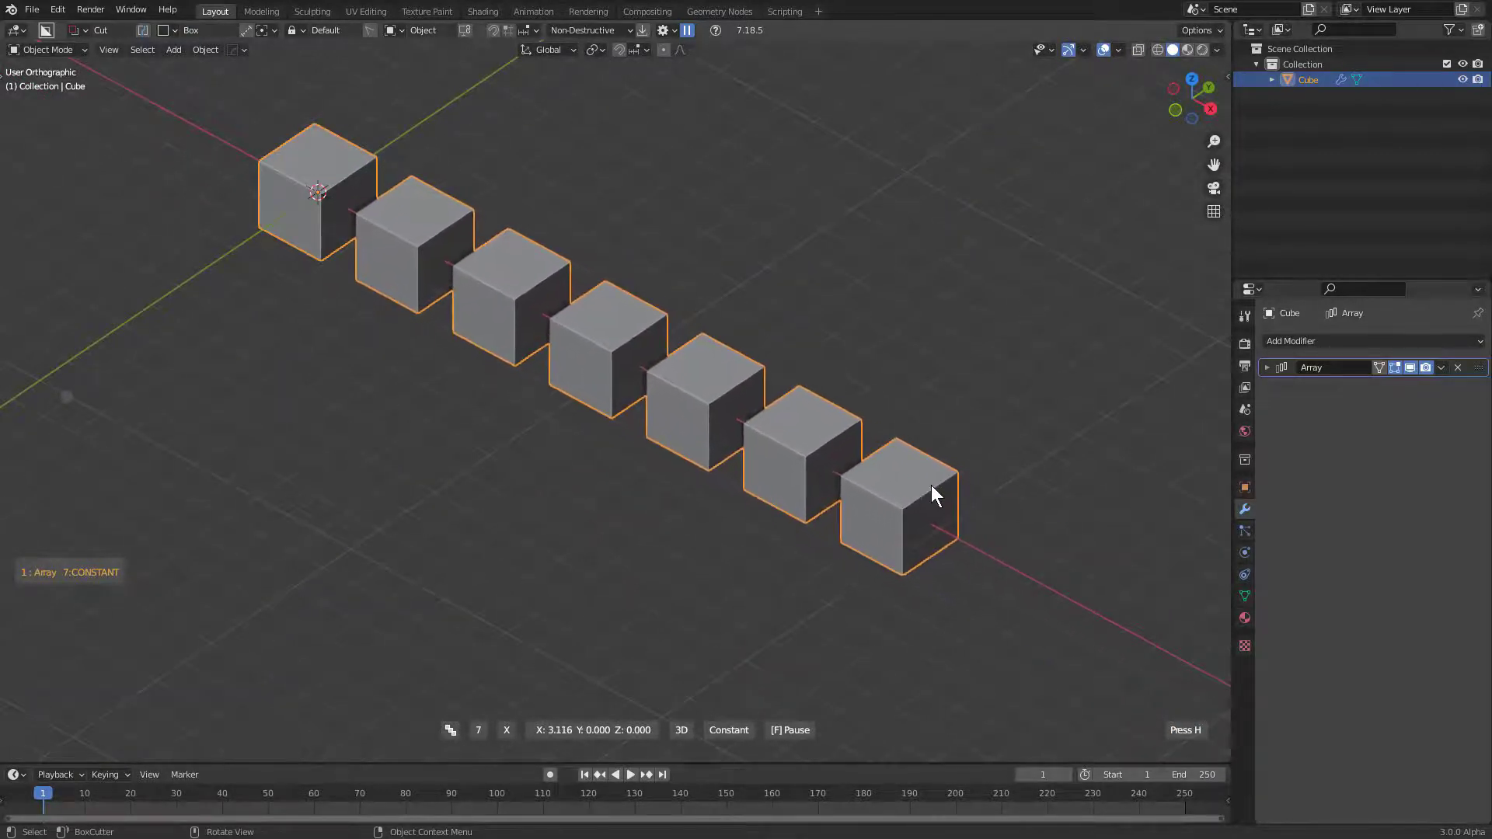
{"action": "scroll", "coordinate": [931, 485], "scroll_direction": "down", "scroll_amount": 3}
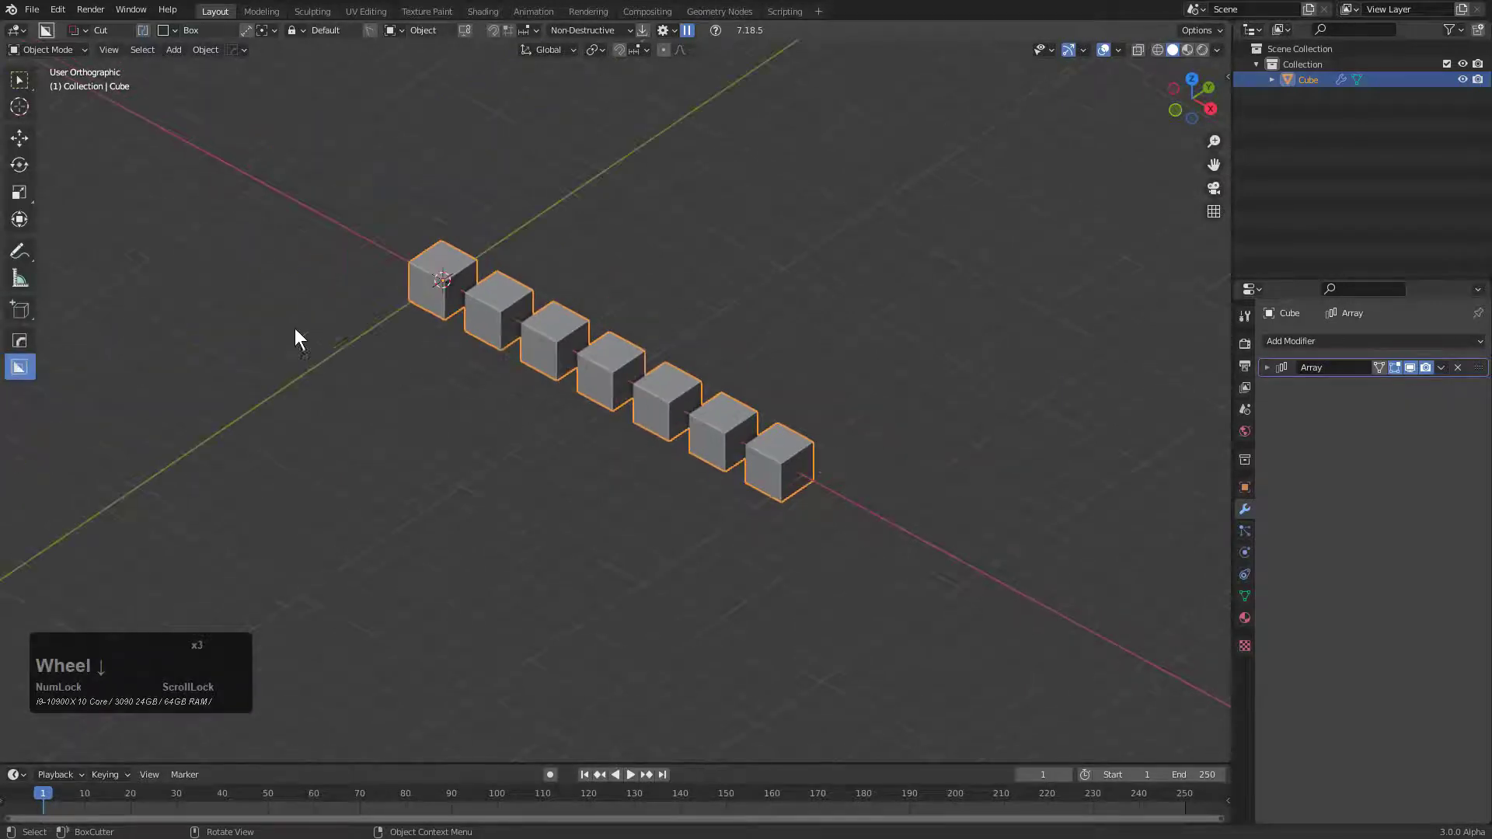
Add a second Array V2 modifier with five copies along negative Y, forming a grid of cubes
{"action": "middle_click_drag", "start_coordinate": [578, 389], "coordinate": [721, 370]}
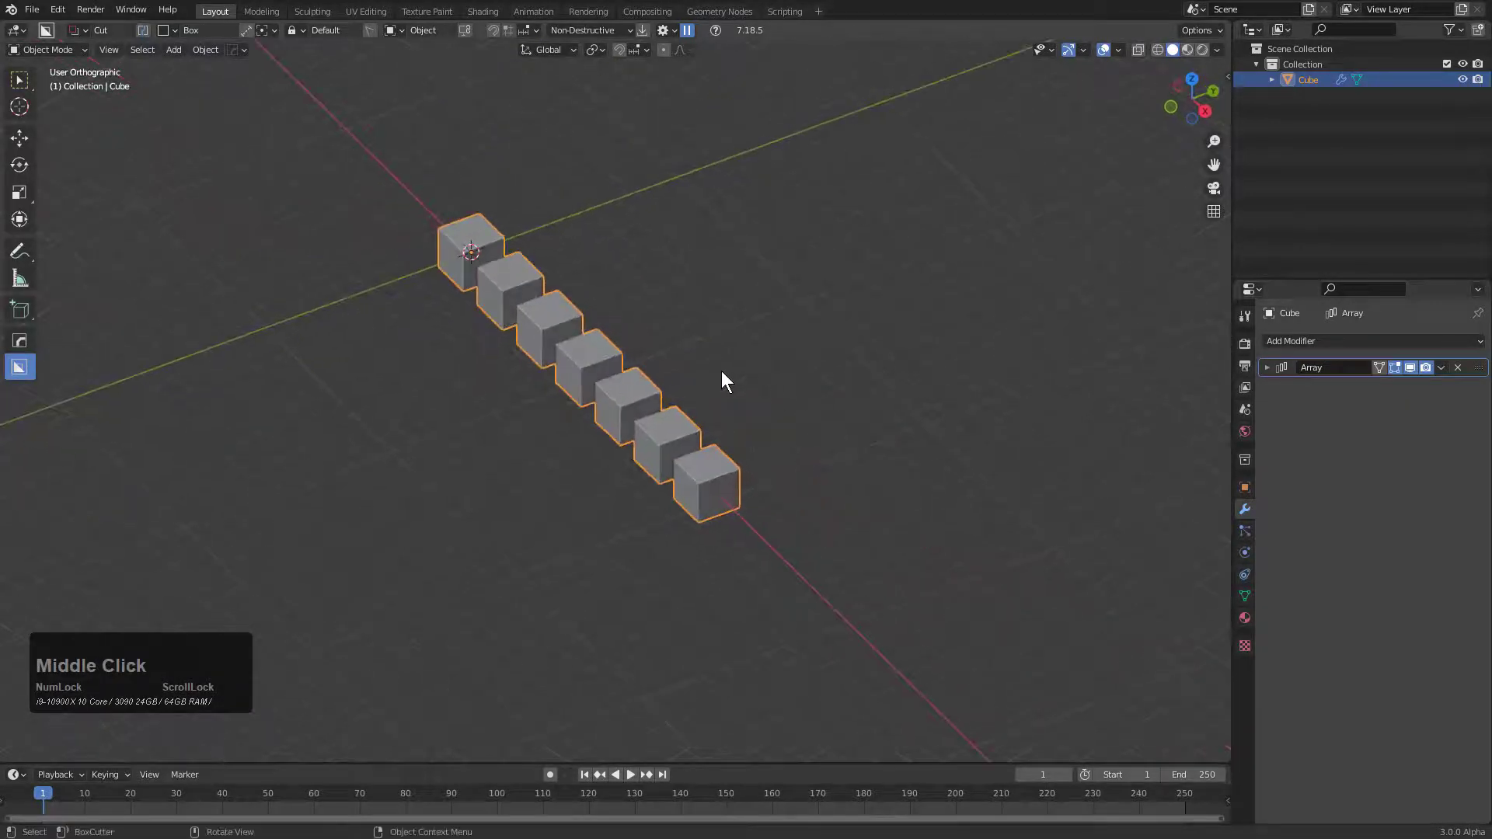
{"action": "key", "text": "q"}
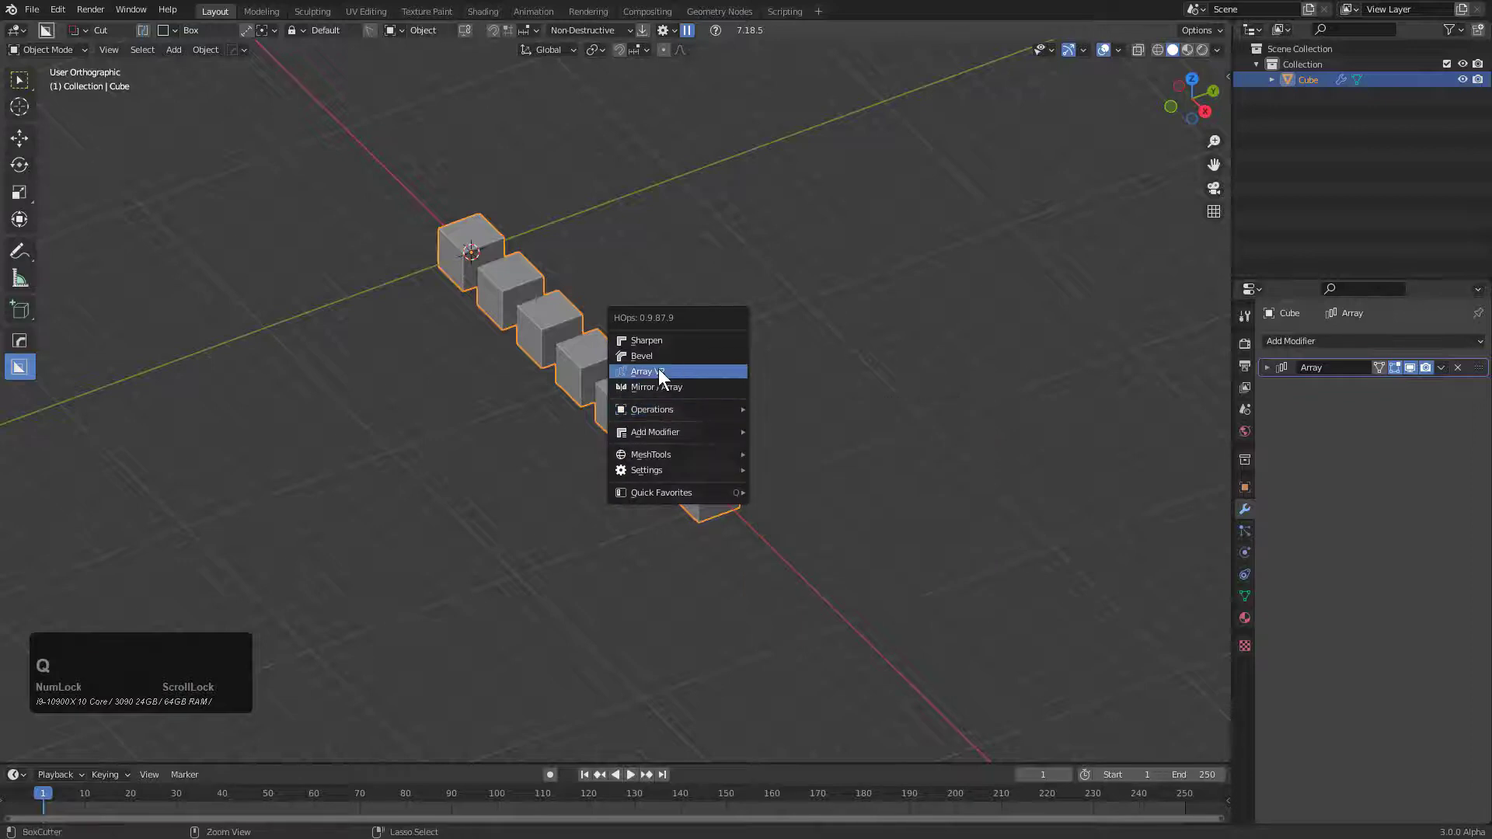
{"action": "left_click", "coordinate": [659, 370]}
{"action": "scroll", "coordinate": [294, 460], "scroll_direction": "up", "scroll_amount": 3}
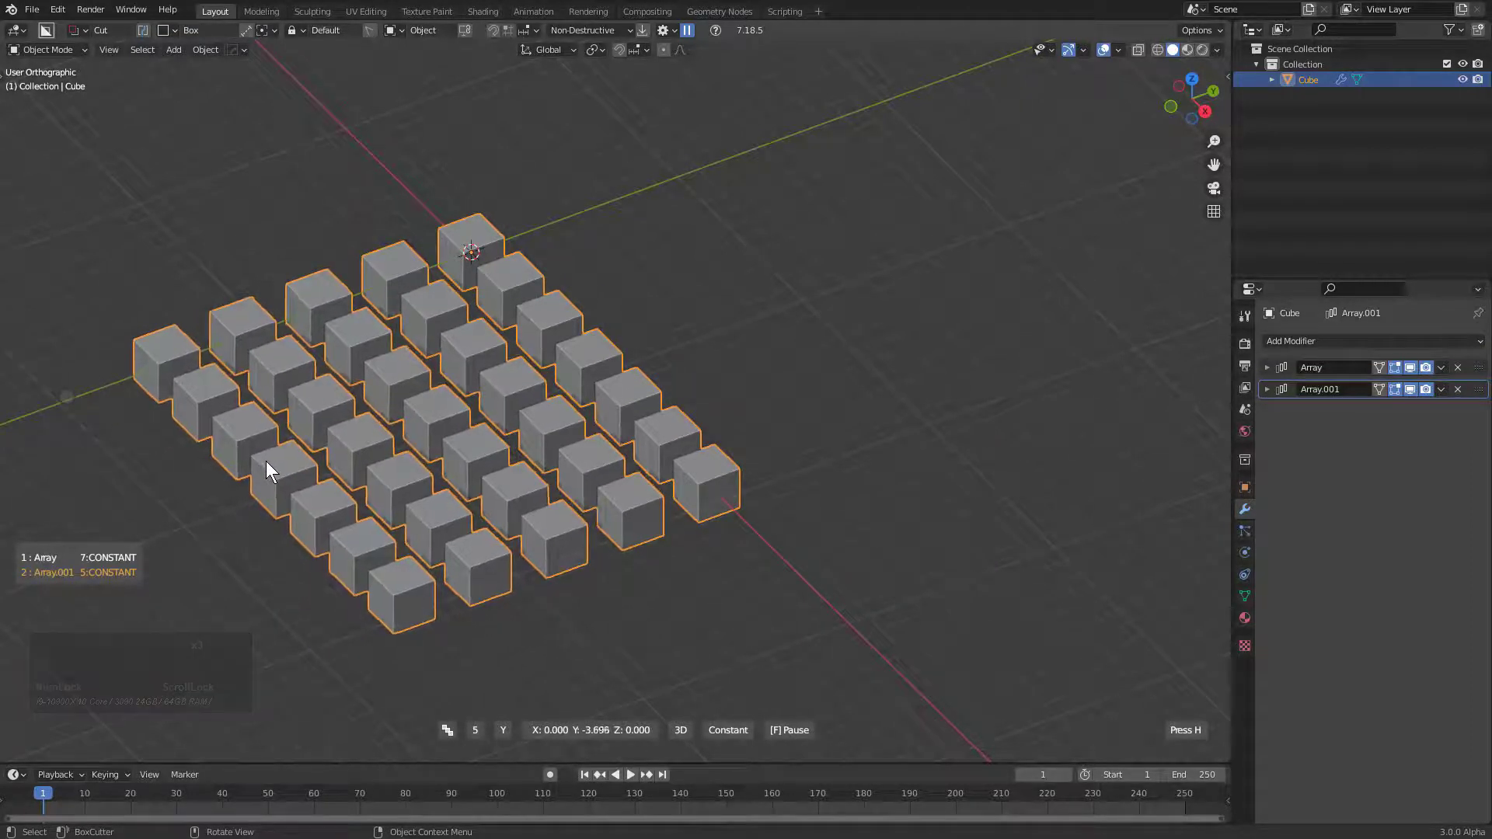
{"action": "left_click", "coordinate": [306, 443]}
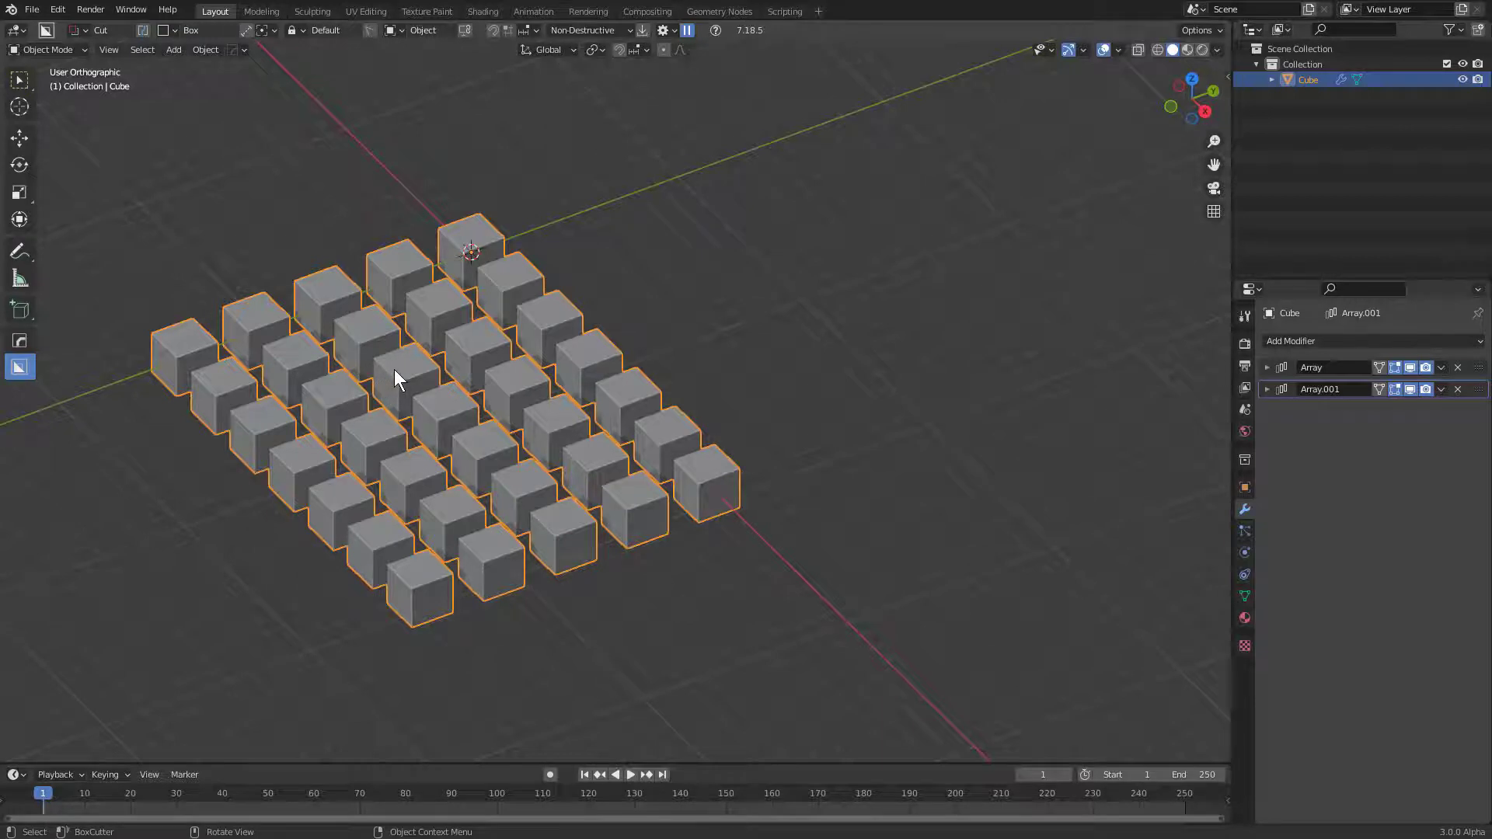
Bevel the arrayed cubes with nine segments and a width of about 0.5545 m
{"action": "key", "text": "q"}
{"action": "left_click", "coordinate": [592, 369]}
{"action": "scroll", "coordinate": [522, 370], "scroll_direction": "up", "scroll_amount": 6}
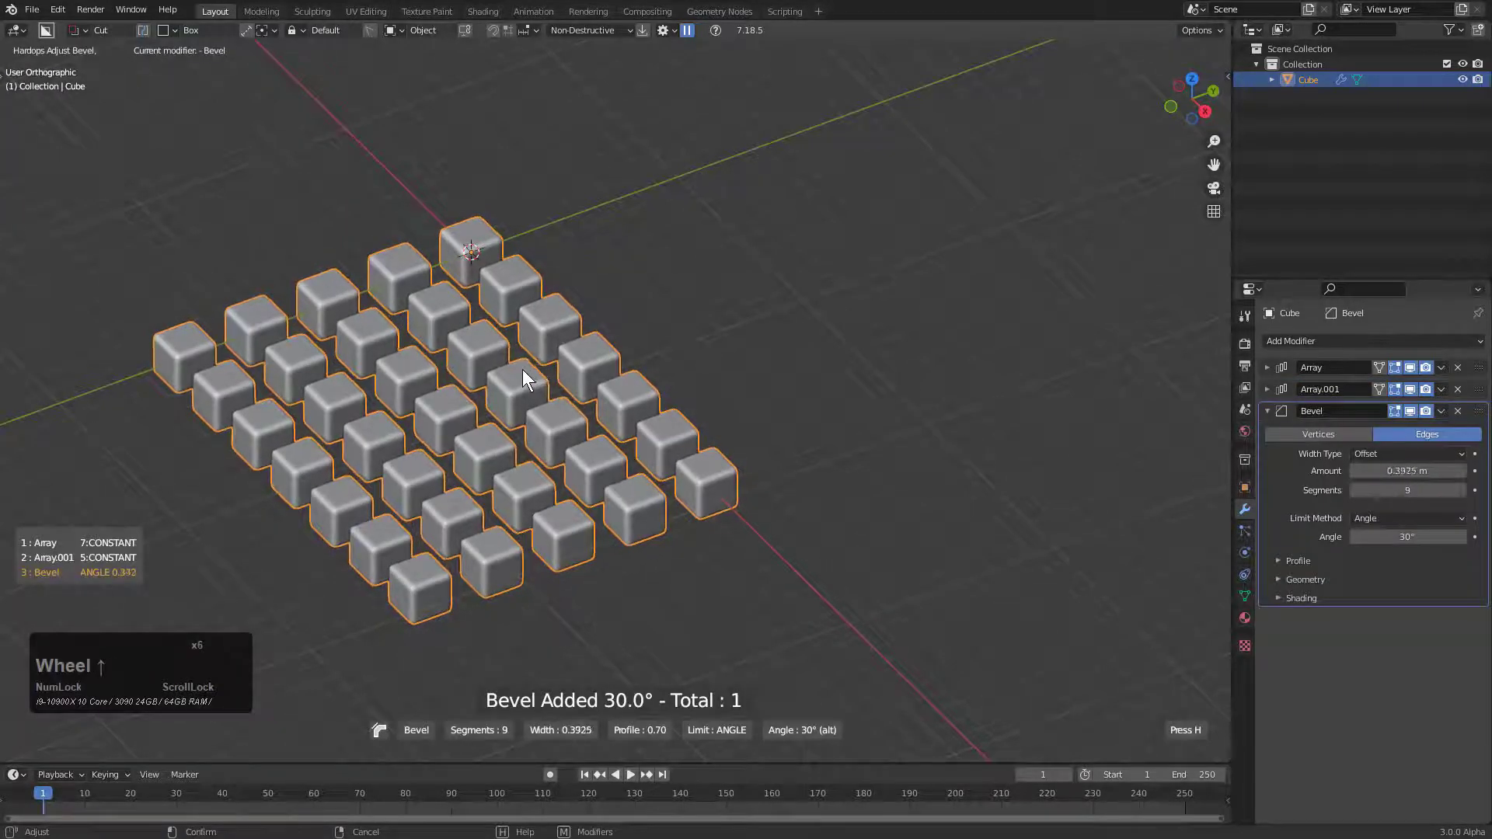
{"action": "left_click", "coordinate": [509, 366]}
Add another array after the bevel with six copies stacked upward along Z at an offset of about 2.53
{"action": "key", "text": "q"}
{"action": "left_click", "coordinate": [474, 378]}
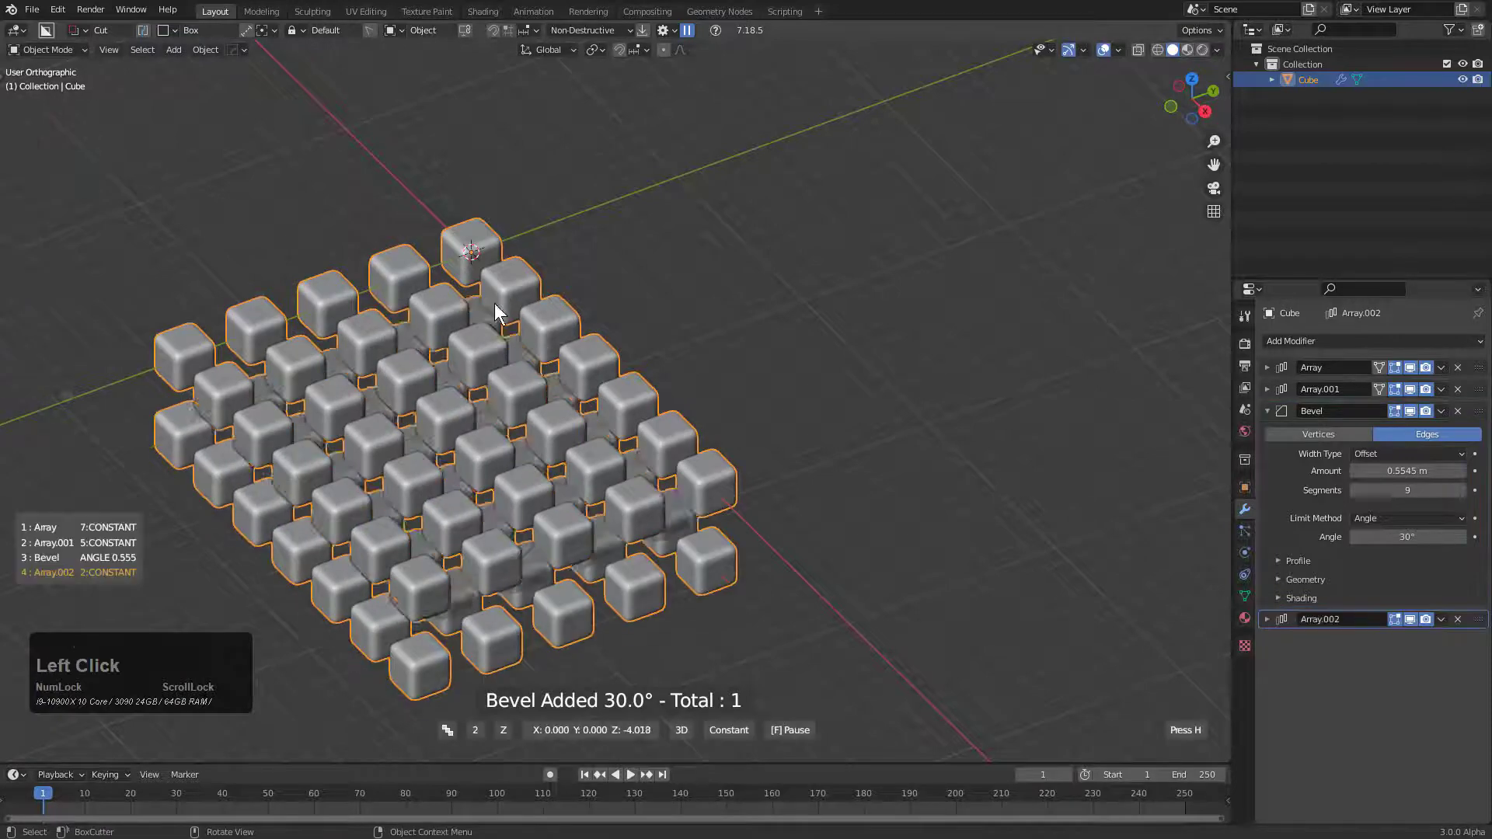
{"action": "scroll", "coordinate": [577, 126], "scroll_direction": "up", "scroll_amount": 2}
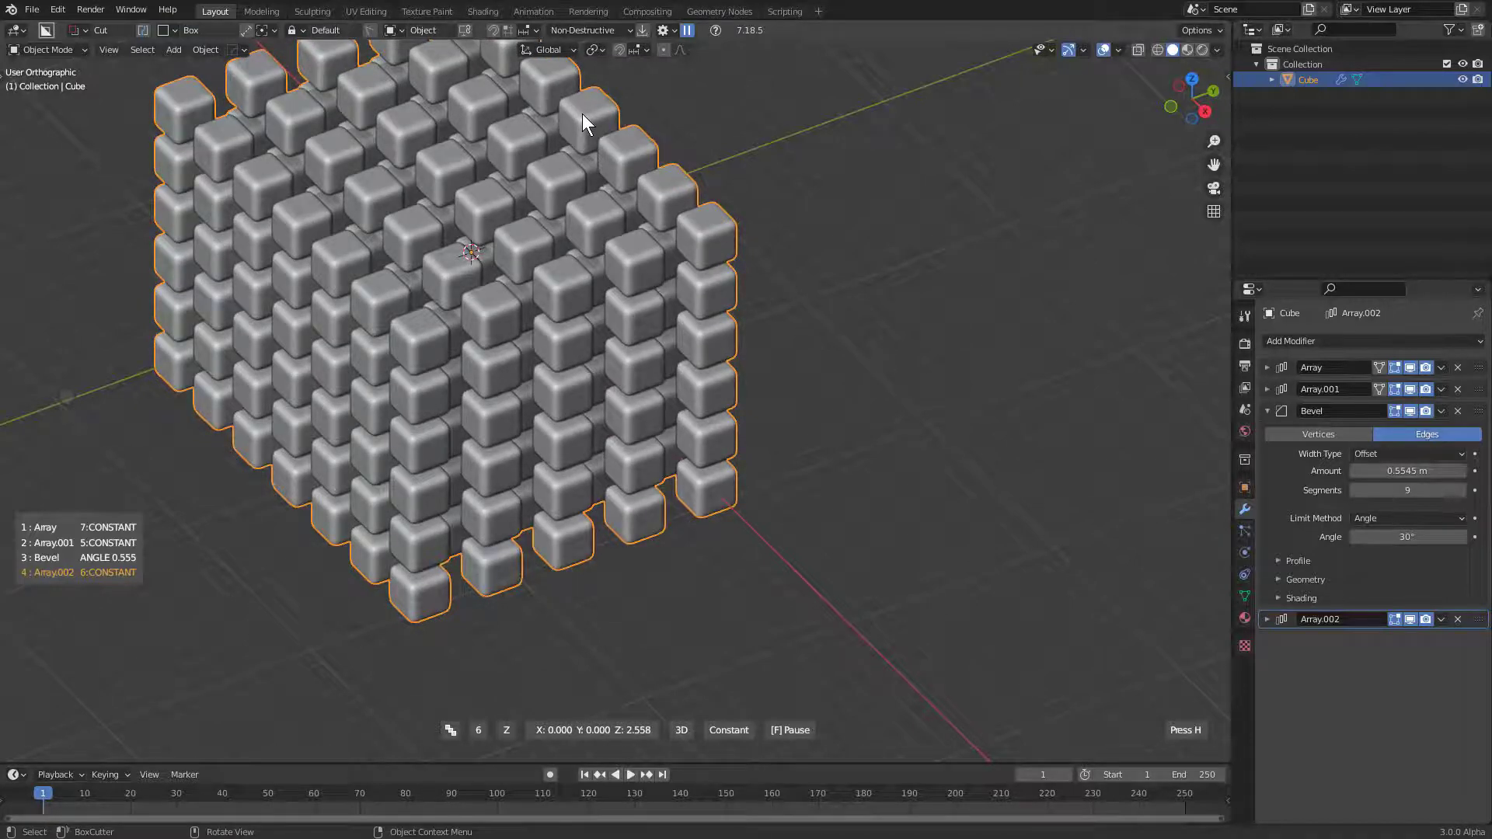
{"action": "left_click", "coordinate": [583, 118]}
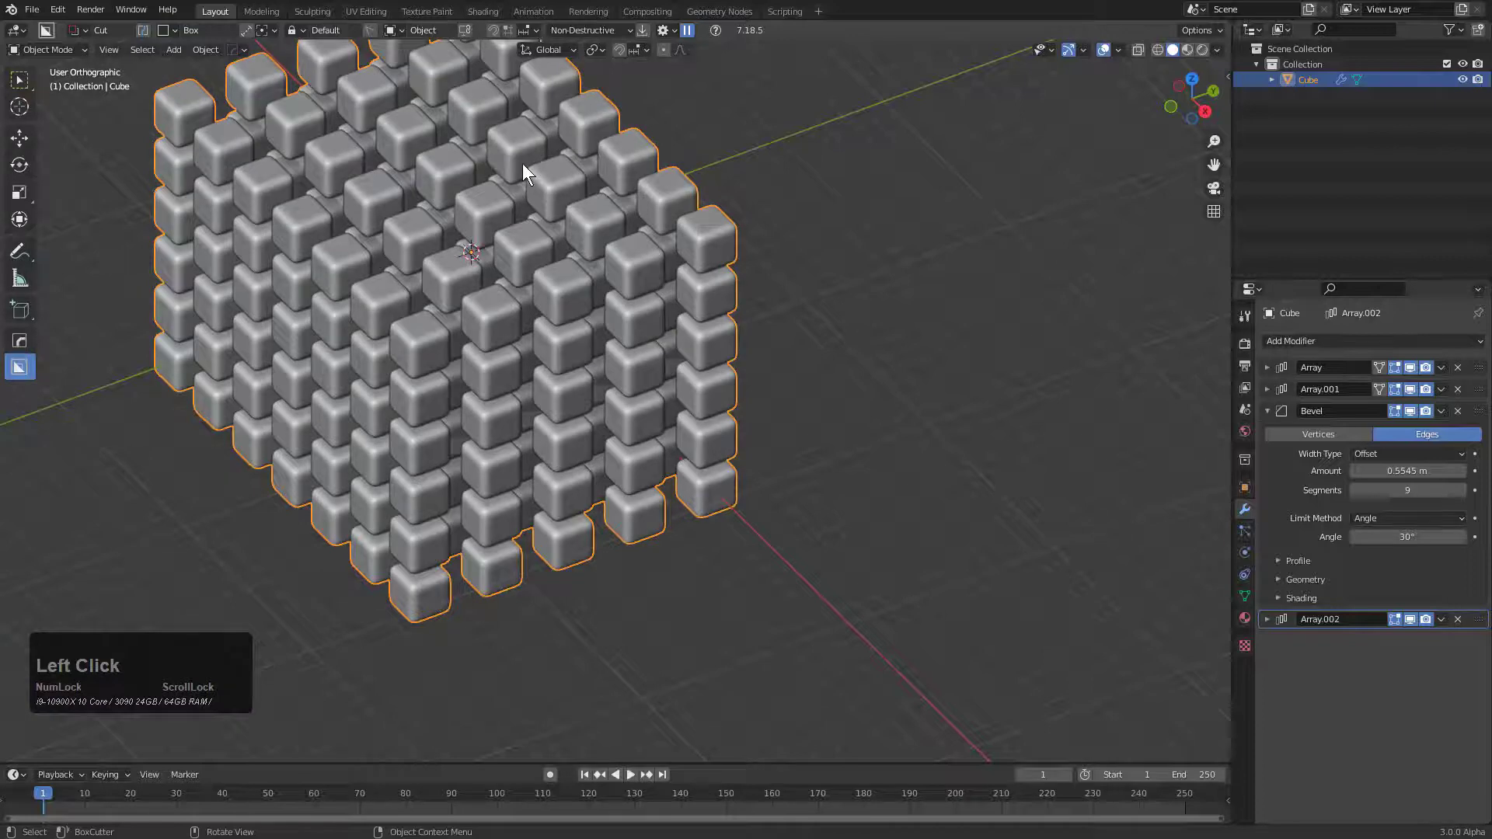
Open Array V2 on the beveled cube grid and show the floating settings for its Z array
{"action": "scroll", "coordinate": [519, 165], "scroll_direction": "down", "scroll_amount": 1}
{"action": "middle_click_drag", "start_coordinate": [571, 188], "coordinate": [729, 231], "text": "shift"}
{"action": "scroll", "coordinate": [720, 263], "scroll_direction": "up", "scroll_amount": 1}
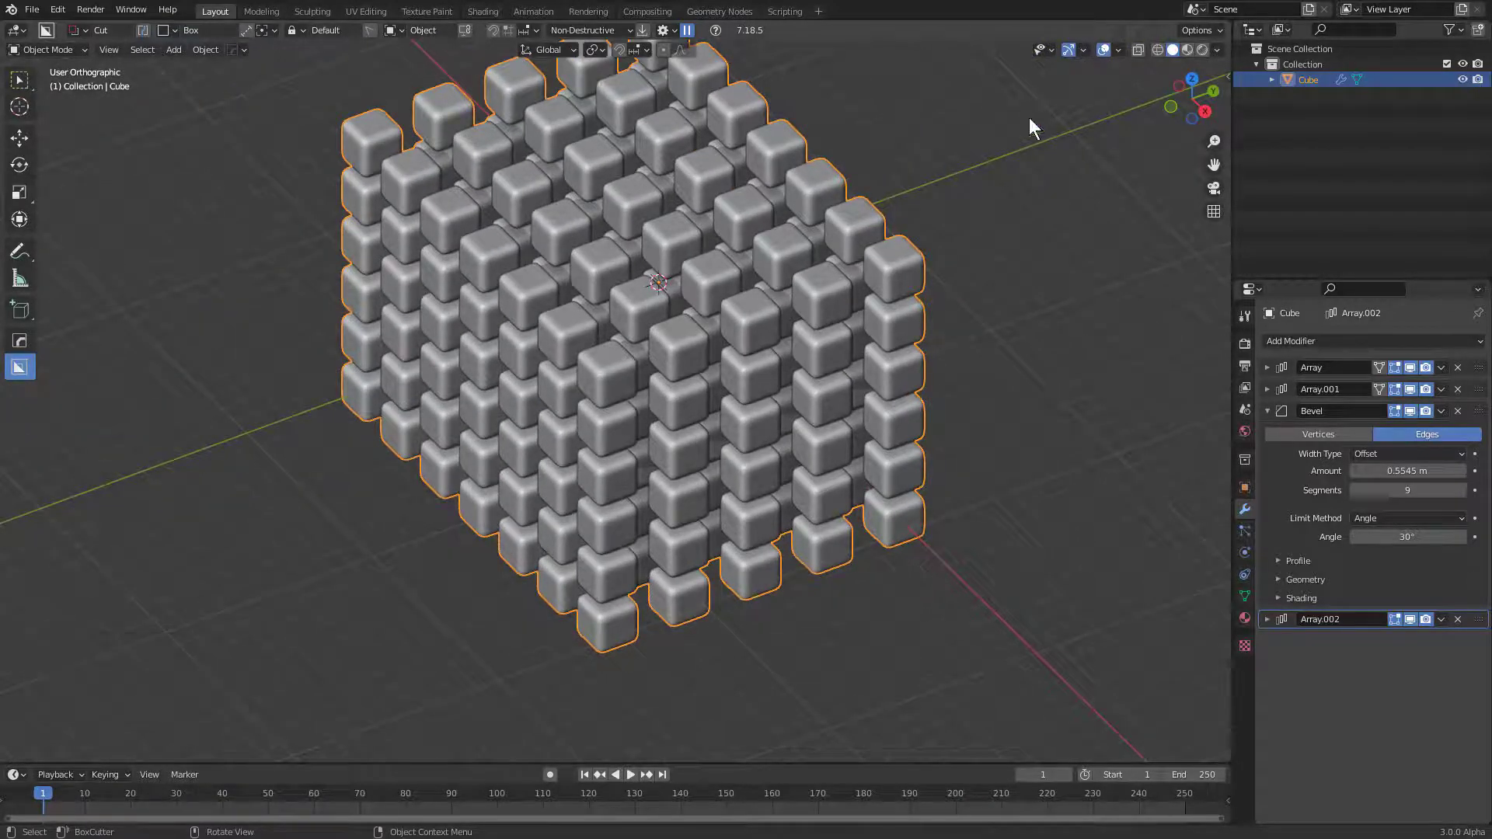
{"action": "middle_click_drag", "start_coordinate": [740, 303], "coordinate": [698, 324], "text": "shift"}
{"action": "key", "text": "q"}
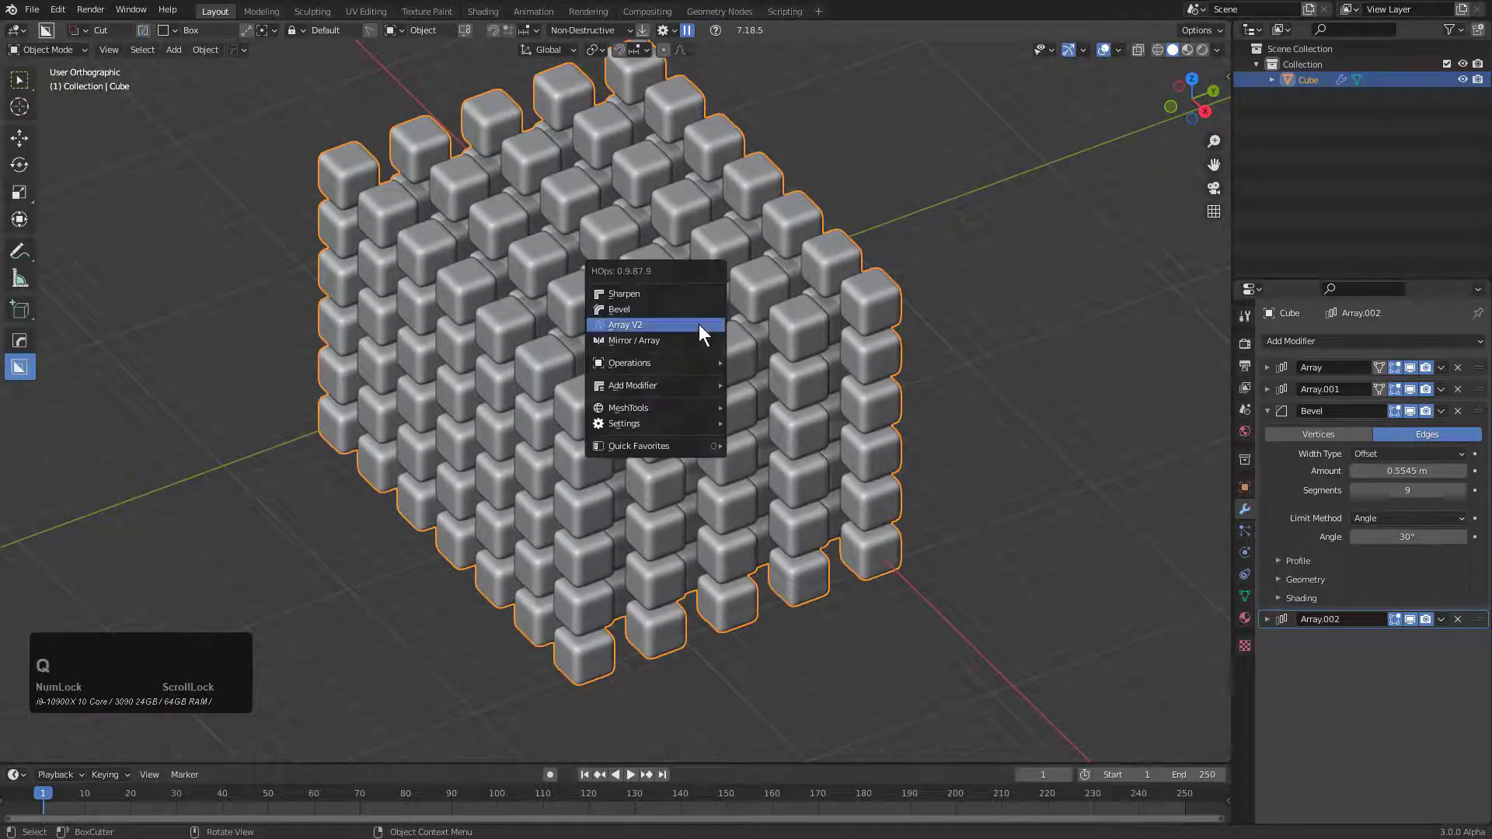
{"action": "left_click", "coordinate": [698, 324]}
{"action": "key", "text": "Tab"}
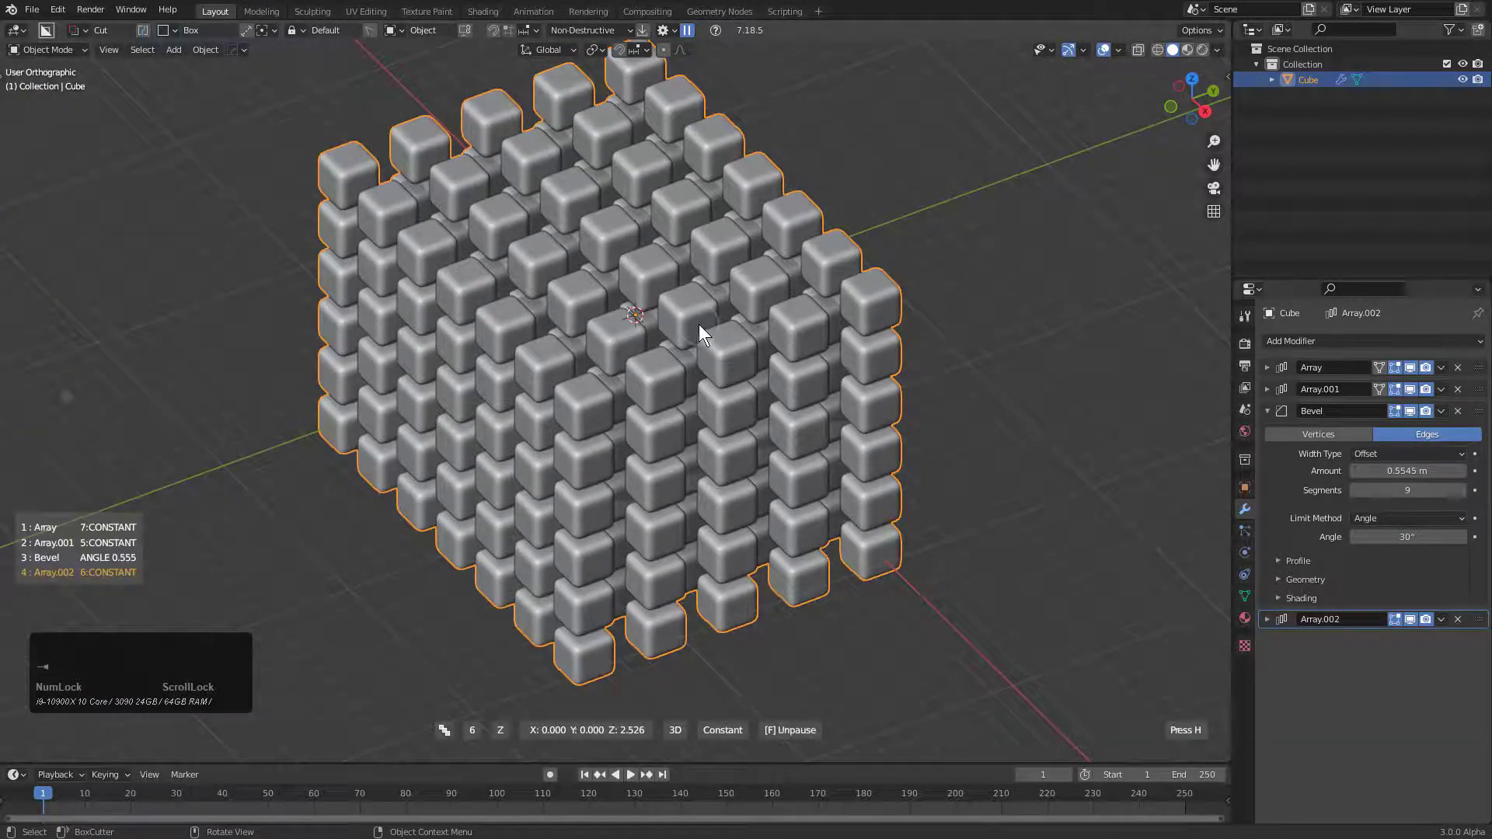
{"action": "left_click", "coordinate": [62, 394]}
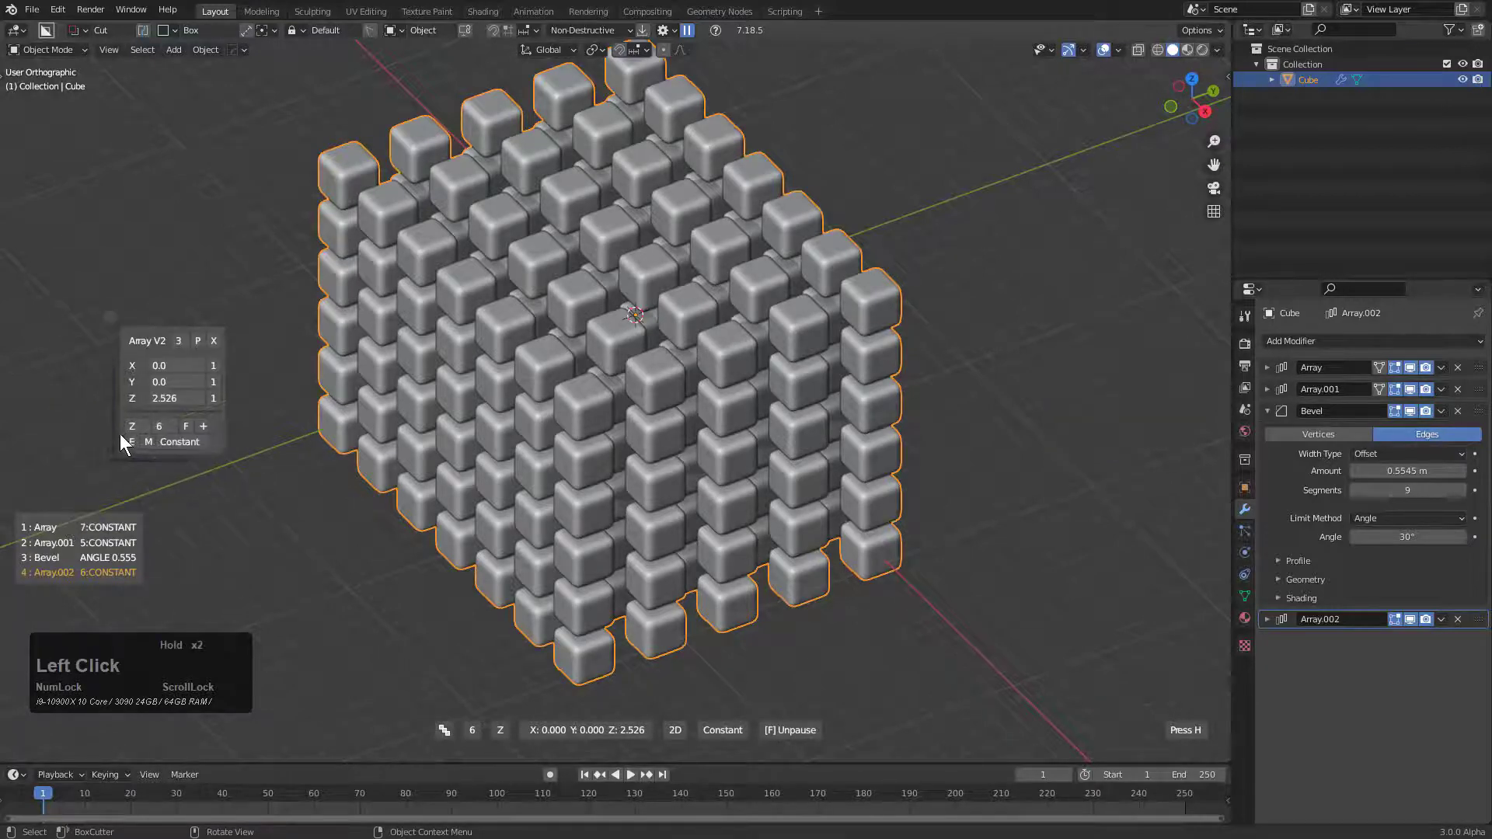
Set the Z array's offset to 2.0 so the cubes stack without gaps
{"action": "left_click", "coordinate": [86, 419]}
{"action": "scroll", "coordinate": [143, 383], "scroll_direction": "down", "scroll_amount": 7}
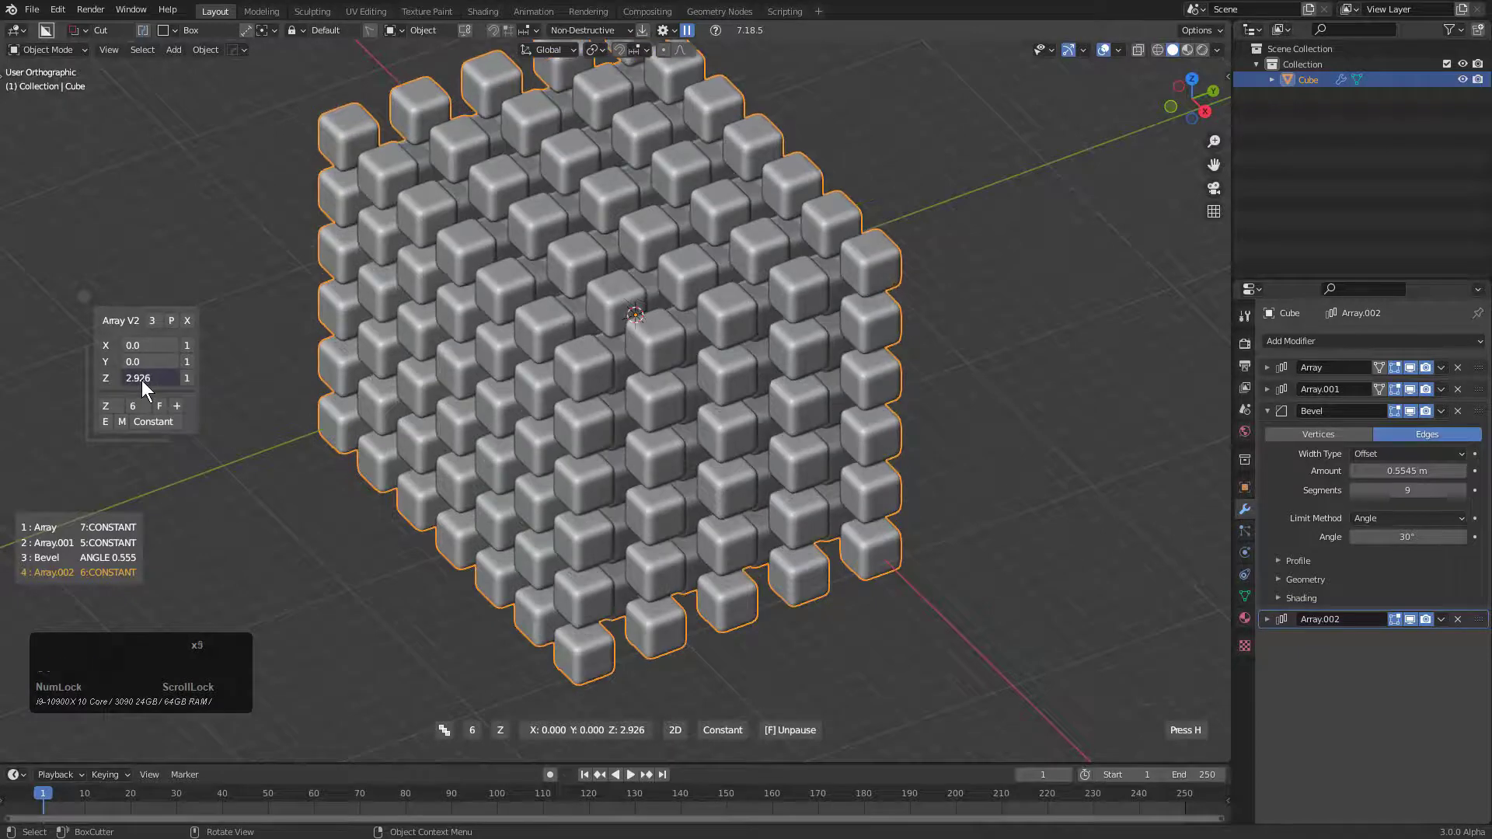
{"action": "scroll", "coordinate": [142, 380], "scroll_direction": "up", "scroll_amount": 2}
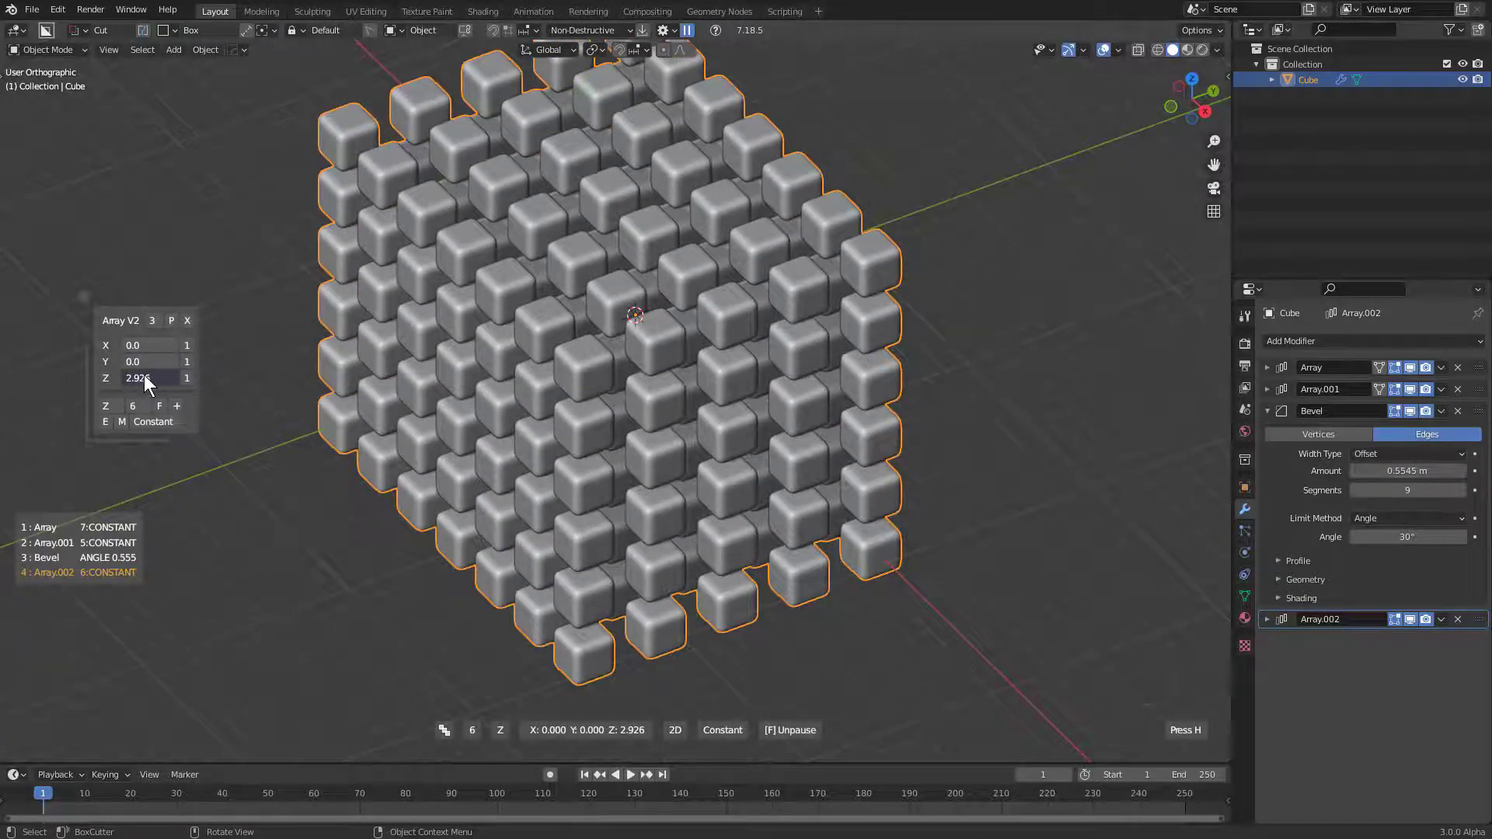
{"action": "left_click", "coordinate": [141, 378]}
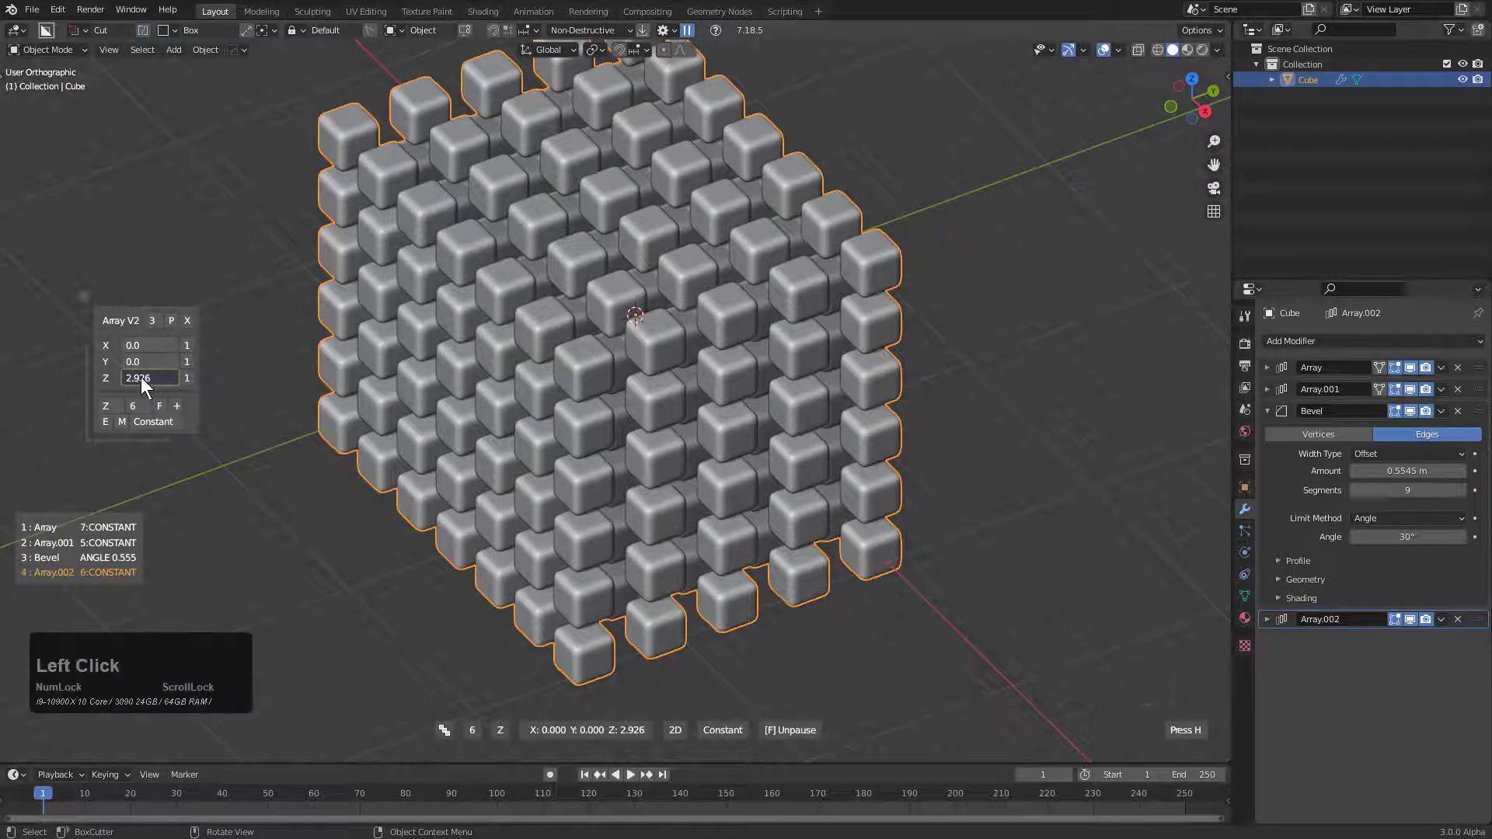
{"action": "type", "text": "2"}
{"action": "key", "text": "KP_Enter"}
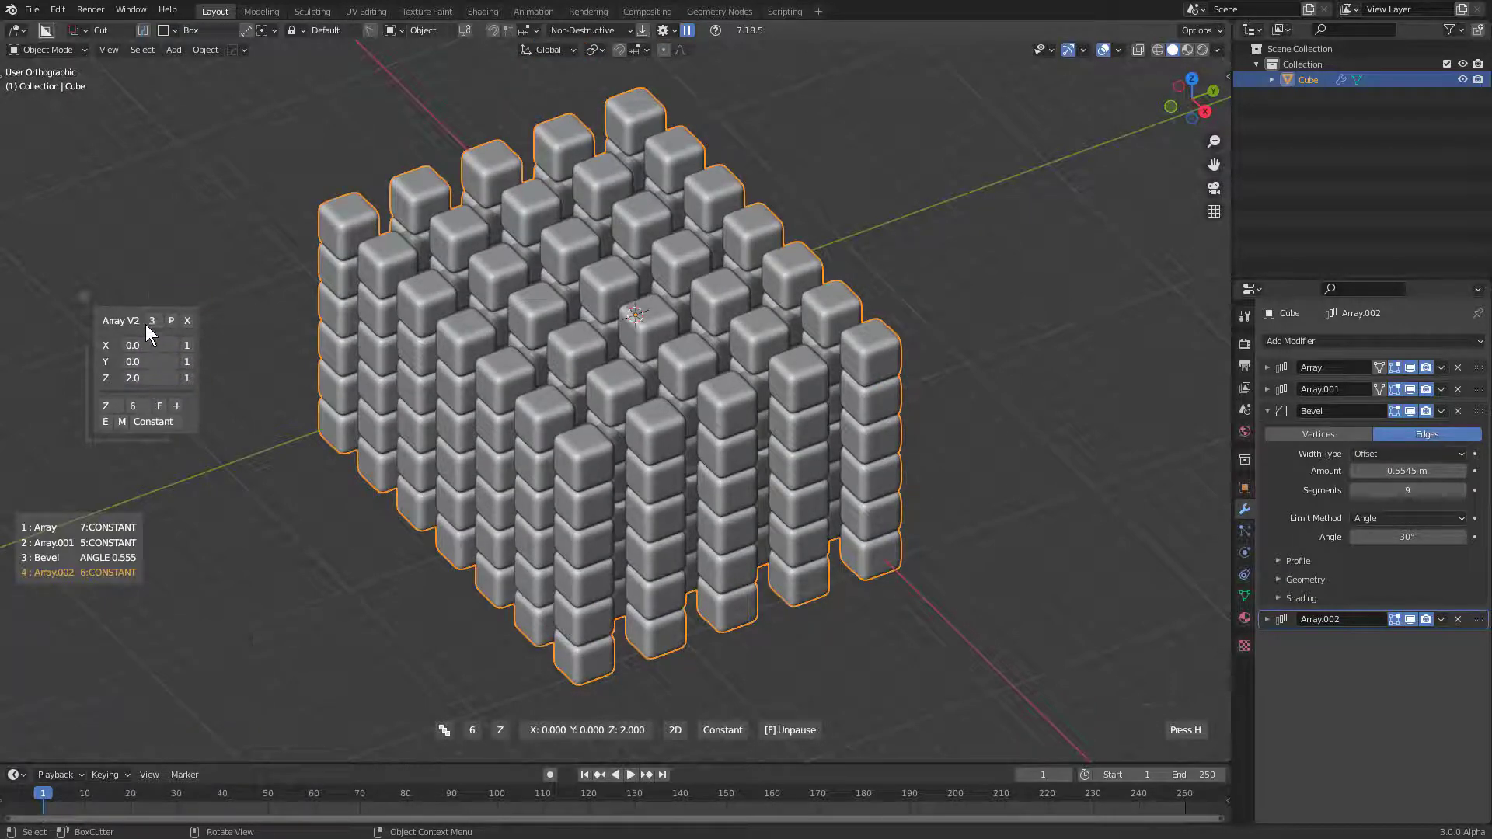
Select the second array and widen the spacing of its copies along negative Y
{"action": "scroll", "coordinate": [151, 324], "scroll_direction": "up", "scroll_amount": 2}
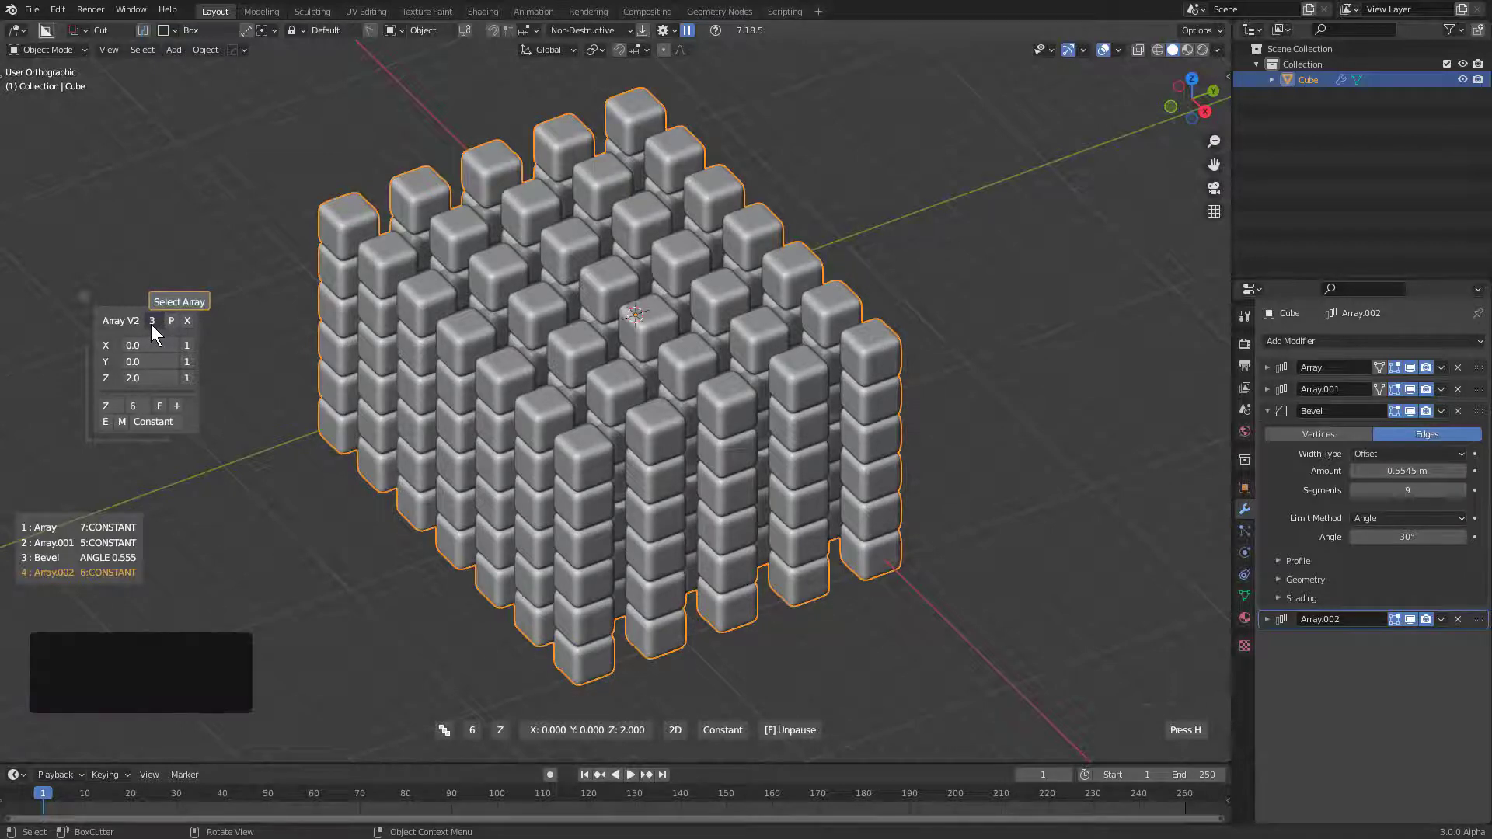
{"action": "scroll", "coordinate": [152, 325], "scroll_direction": "down", "scroll_amount": 1}
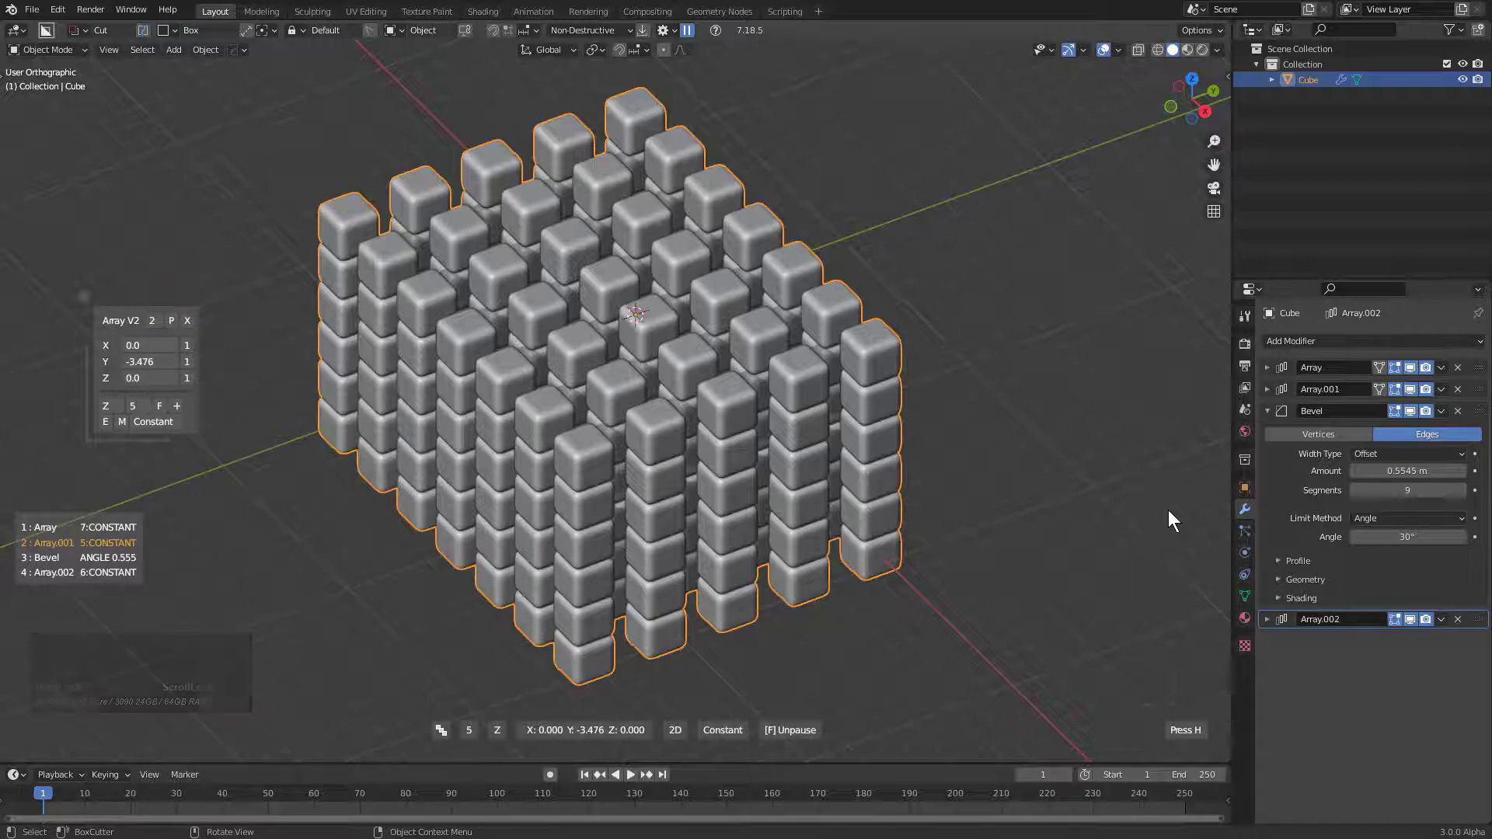
{"action": "scroll", "coordinate": [129, 359], "scroll_direction": "down", "scroll_amount": 5}
{"action": "scroll", "coordinate": [129, 358], "scroll_direction": "down", "scroll_amount": 3}
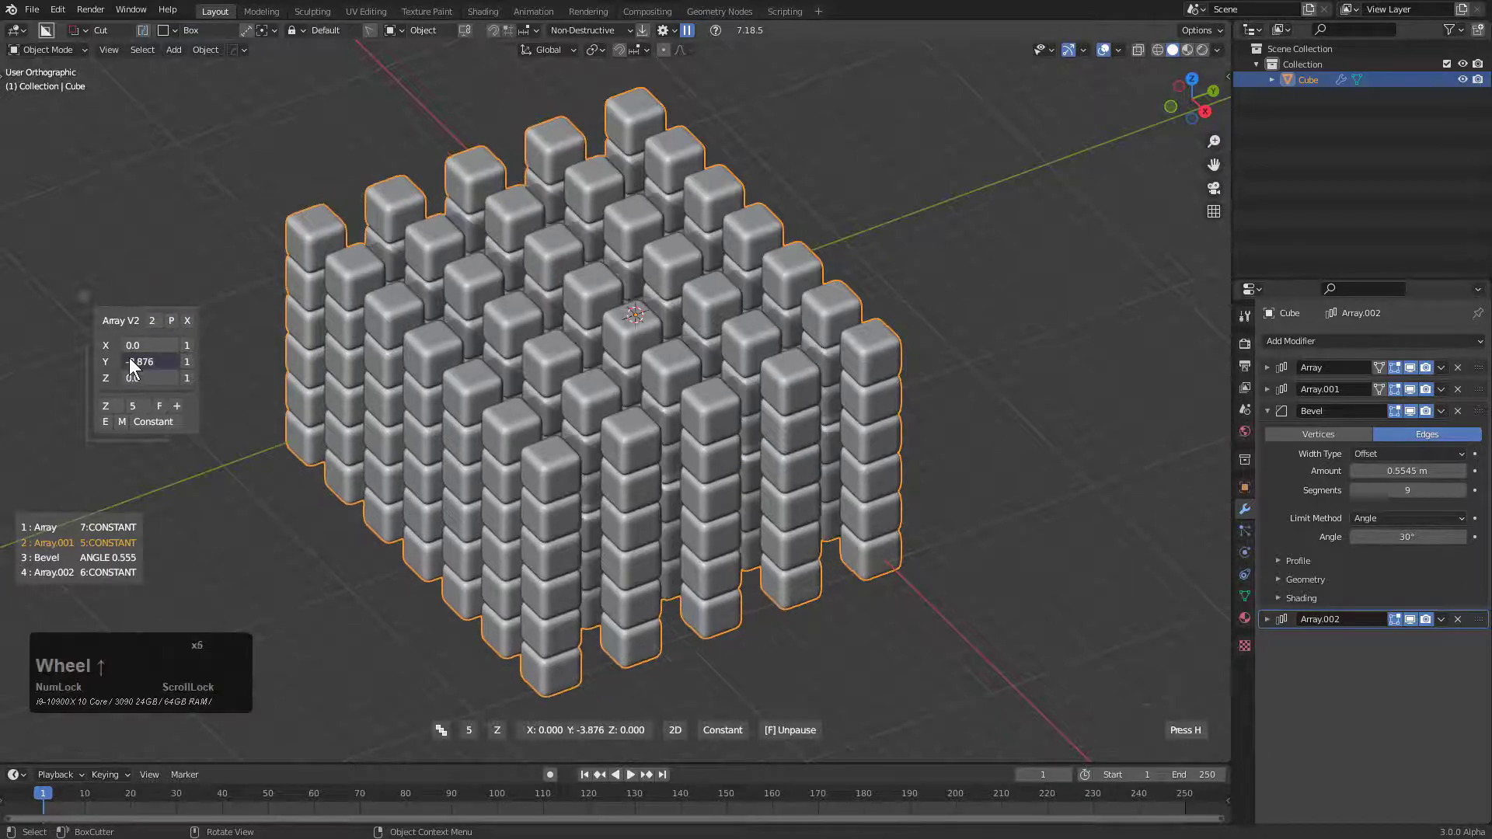
Select the first array, set its X offset to 2.916, and leave Array V2 after cycling back to the Z array
{"action": "scroll", "coordinate": [149, 325], "scroll_direction": "down", "scroll_amount": 1}
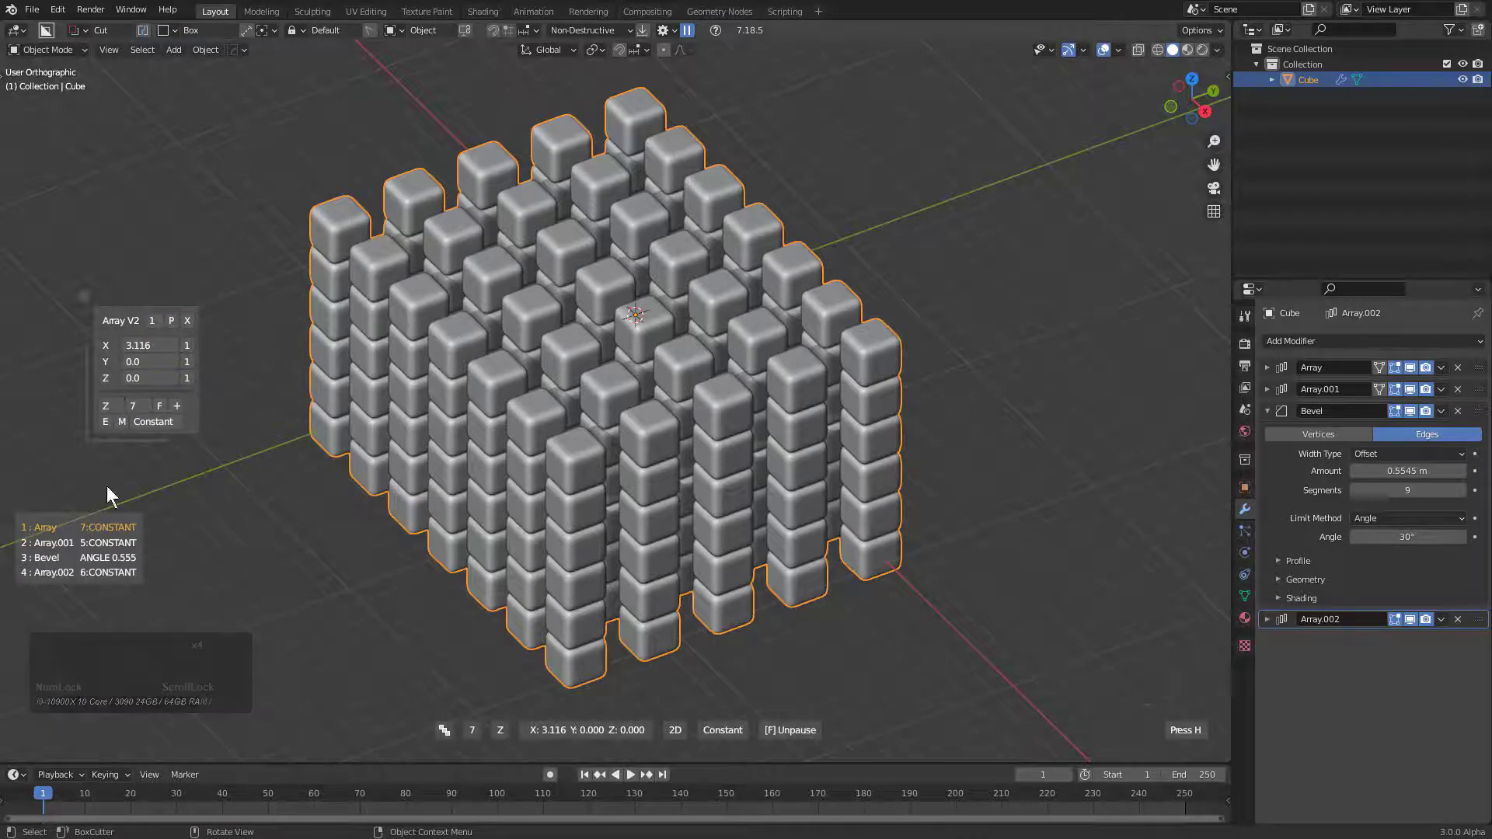
{"action": "scroll", "coordinate": [129, 344], "scroll_direction": "up", "scroll_amount": 3}
{"action": "scroll", "coordinate": [129, 344], "scroll_direction": "down", "scroll_amount": 1}
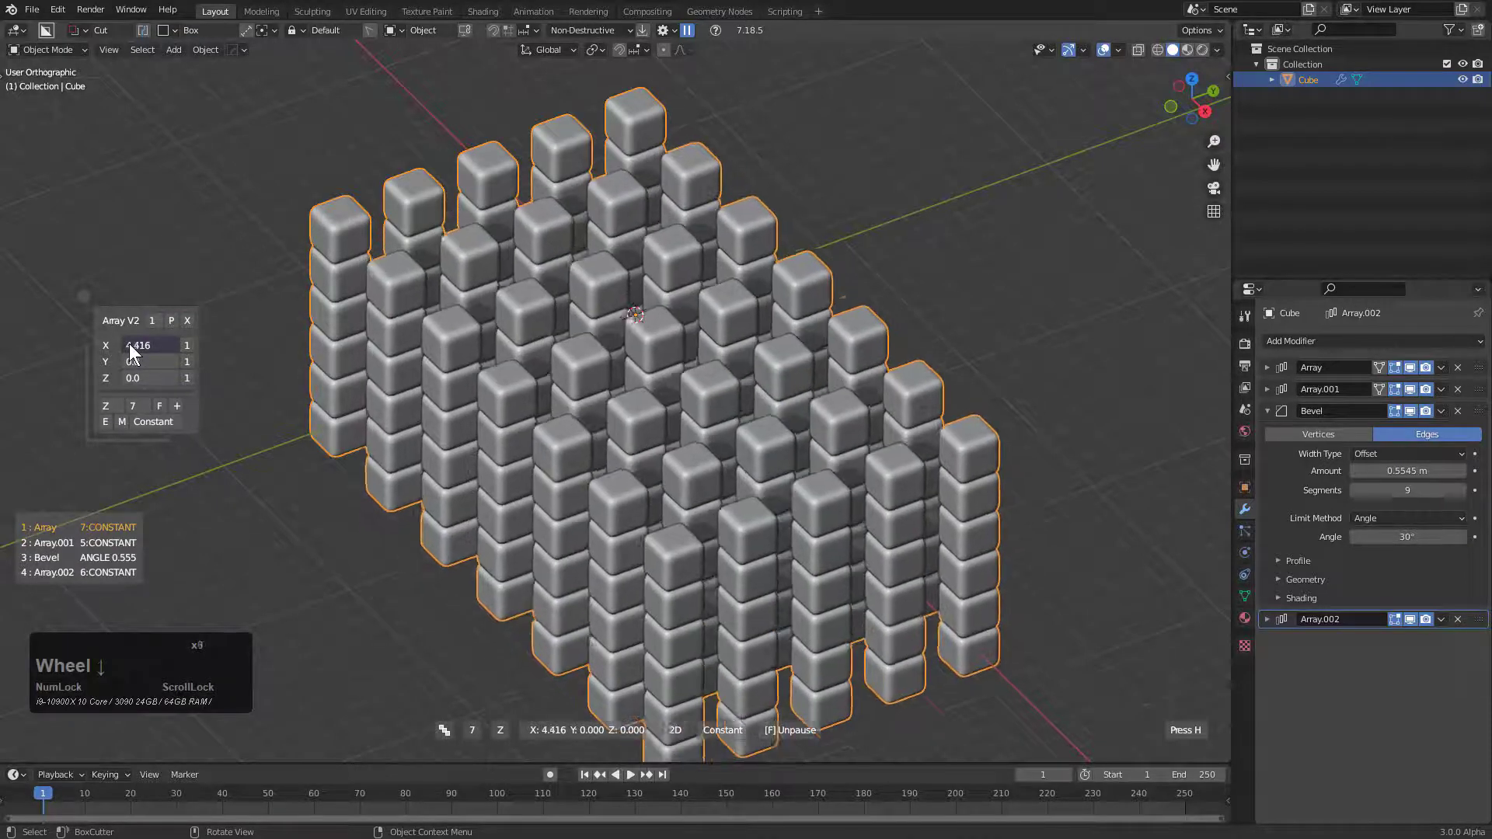
{"action": "scroll", "coordinate": [129, 345], "scroll_direction": "down", "scroll_amount": 5}
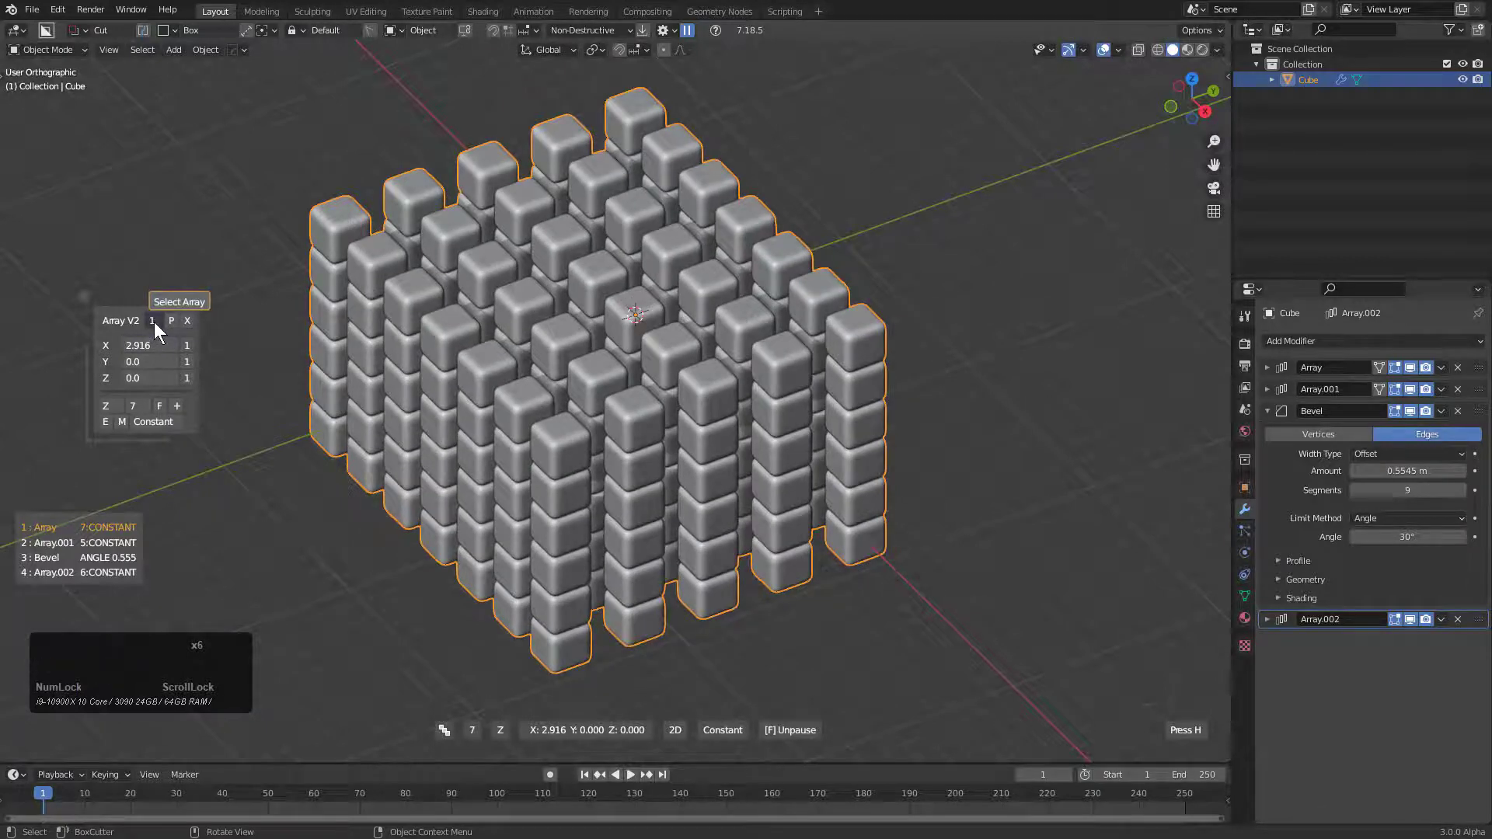
{"action": "scroll", "coordinate": [154, 321], "scroll_direction": "up", "scroll_amount": 2}
{"action": "scroll", "coordinate": [154, 322], "scroll_direction": "down", "scroll_amount": 3}
{"action": "scroll", "coordinate": [154, 322], "scroll_direction": "up", "scroll_amount": 3}
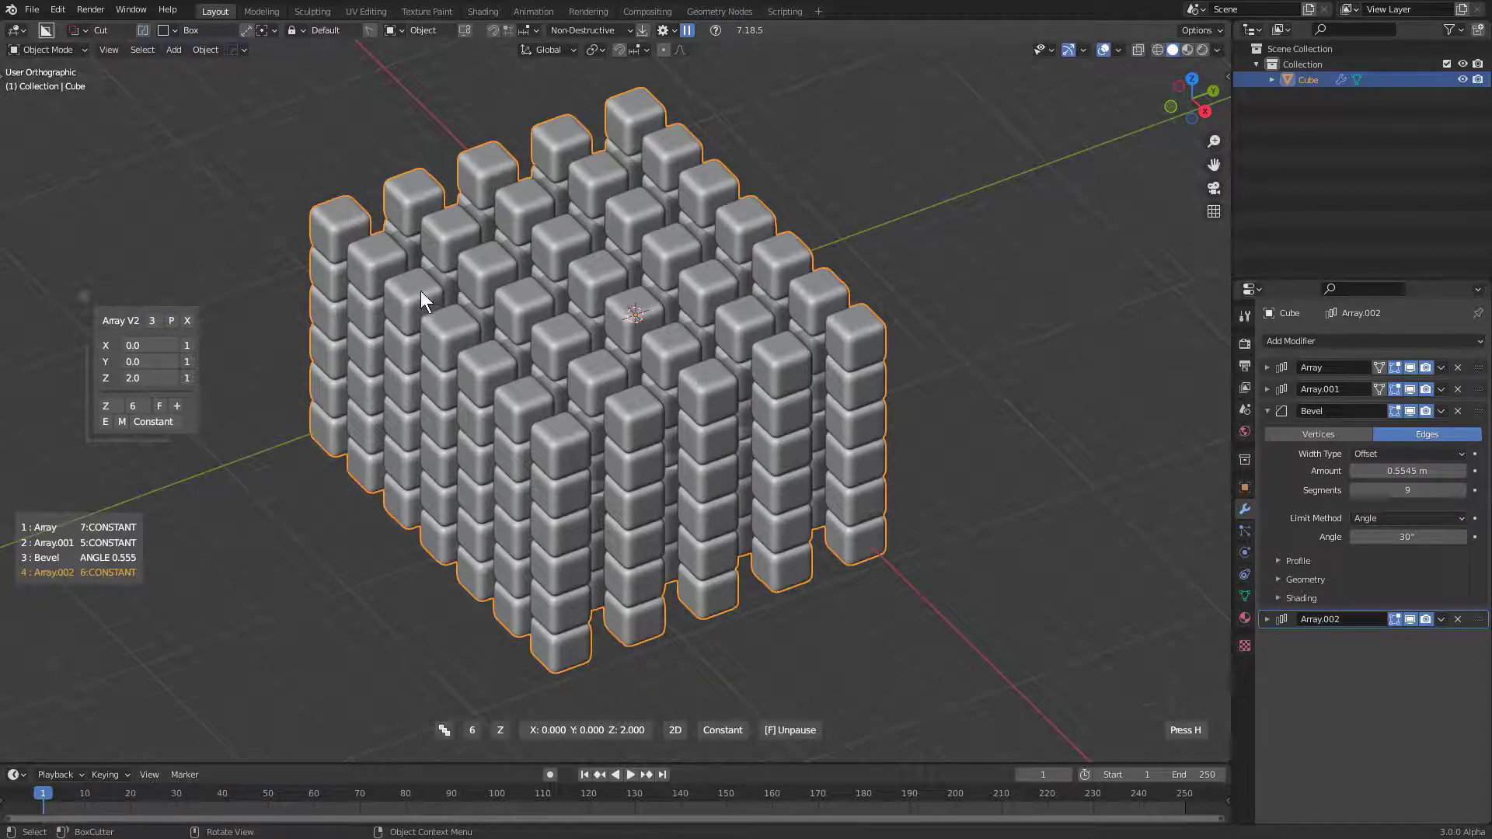
{"action": "right_click", "coordinate": [369, 245]}
Delete the arrayed cube and add a fresh cube at the world origin
{"action": "middle_click_drag", "start_coordinate": [502, 253], "coordinate": [538, 277]}
{"action": "key", "text": "x"}
{"action": "left_click", "coordinate": [539, 277]}
{"action": "scroll", "coordinate": [761, 303], "scroll_direction": "down", "scroll_amount": 2}
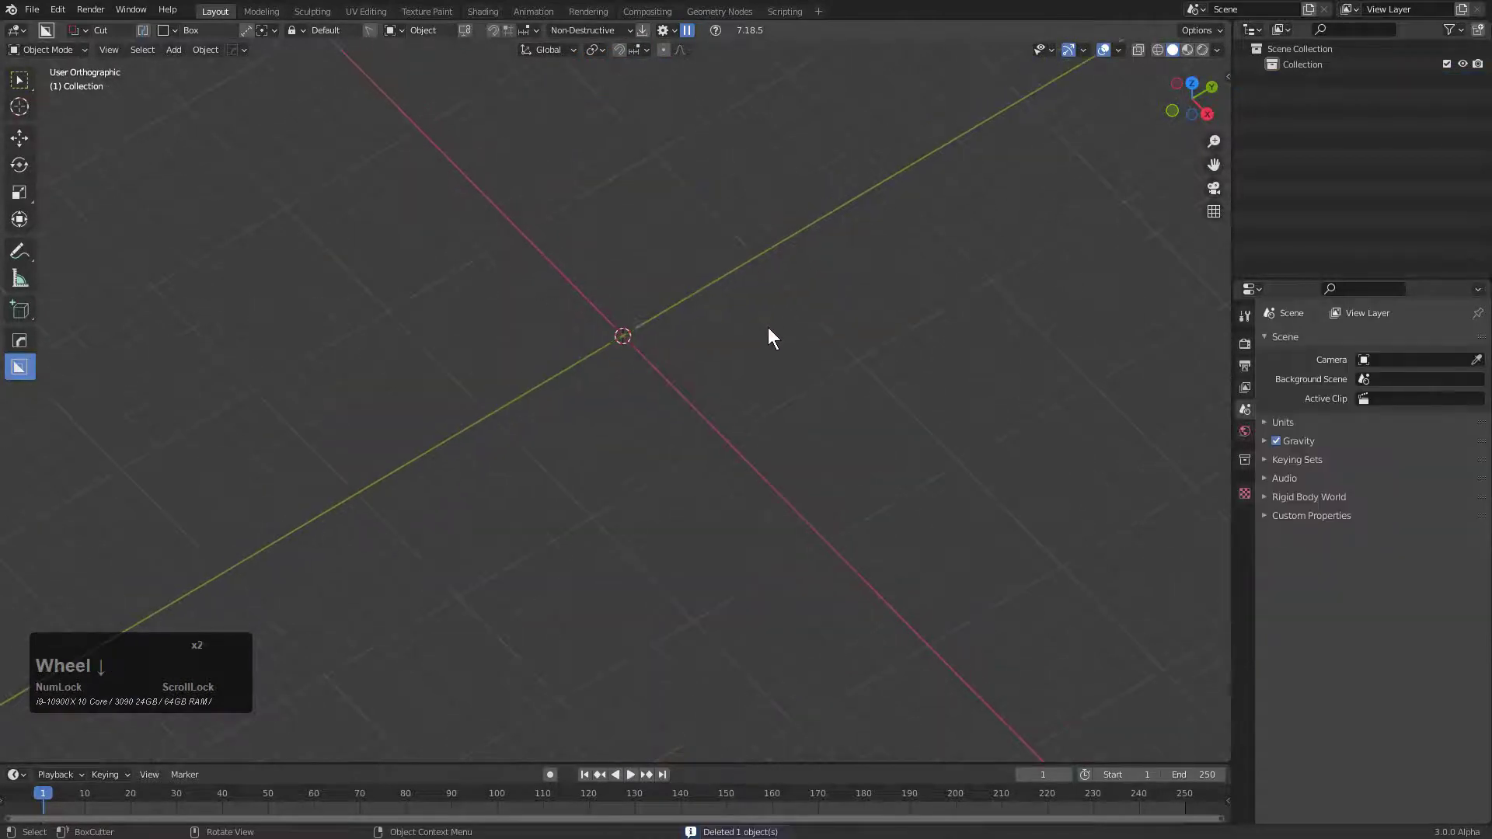
{"action": "key", "text": "shift+a"}
{"action": "mouse_move", "coordinate": [791, 305]}
{"action": "left_click", "coordinate": [839, 321]}
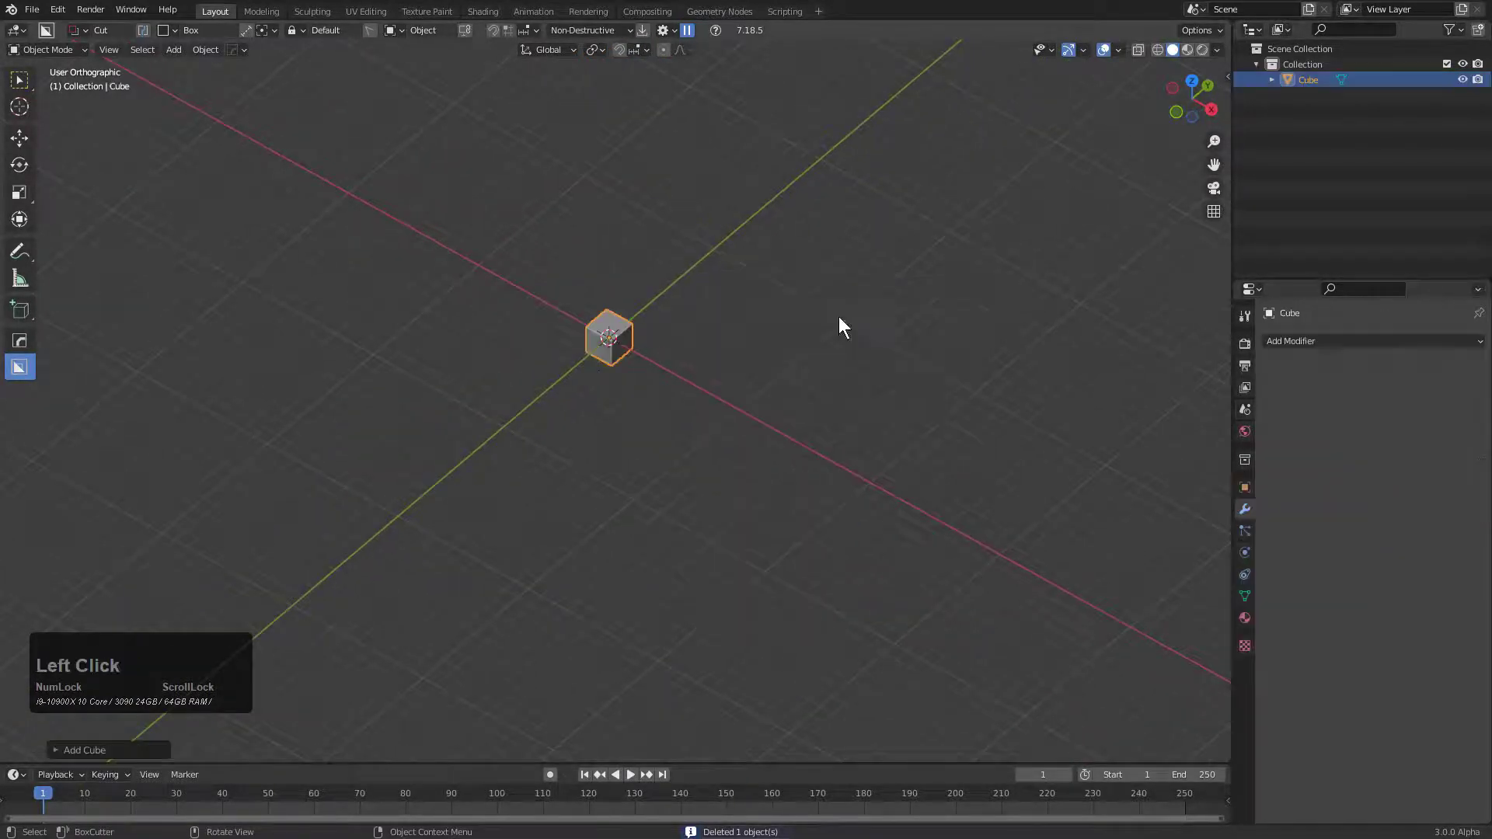
Add an Array V2 modifier with seven copies along X and snap the offset to exactly one cube length, 2.0
{"action": "middle_click_drag", "start_coordinate": [837, 316], "coordinate": [627, 318]}
{"action": "scroll", "coordinate": [499, 310], "scroll_direction": "down", "scroll_amount": 3}
{"action": "key", "text": "q"}
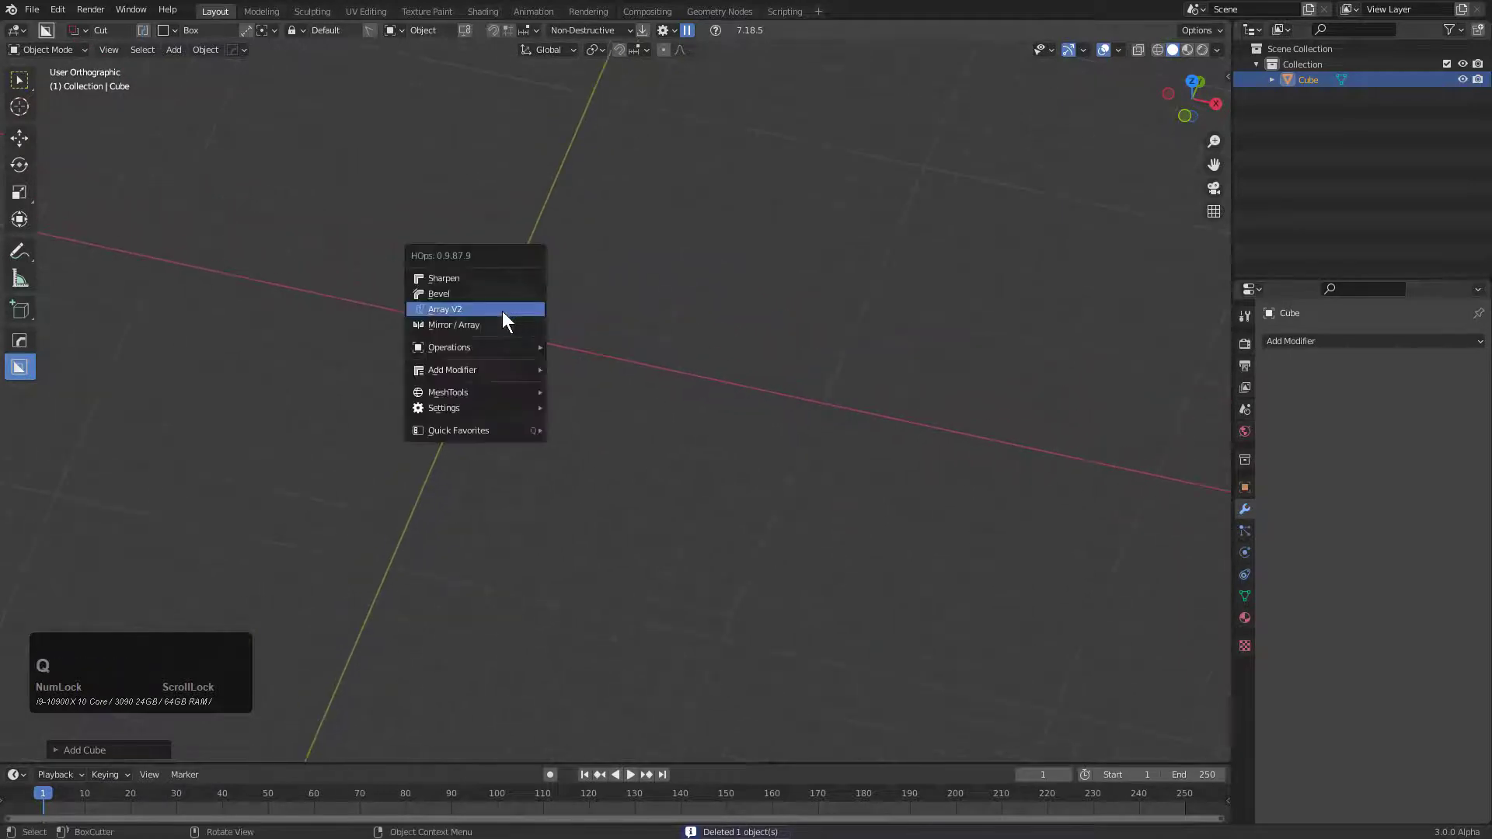
{"action": "left_click", "coordinate": [486, 306]}
{"action": "scroll", "coordinate": [979, 388], "scroll_direction": "up", "scroll_amount": 5}
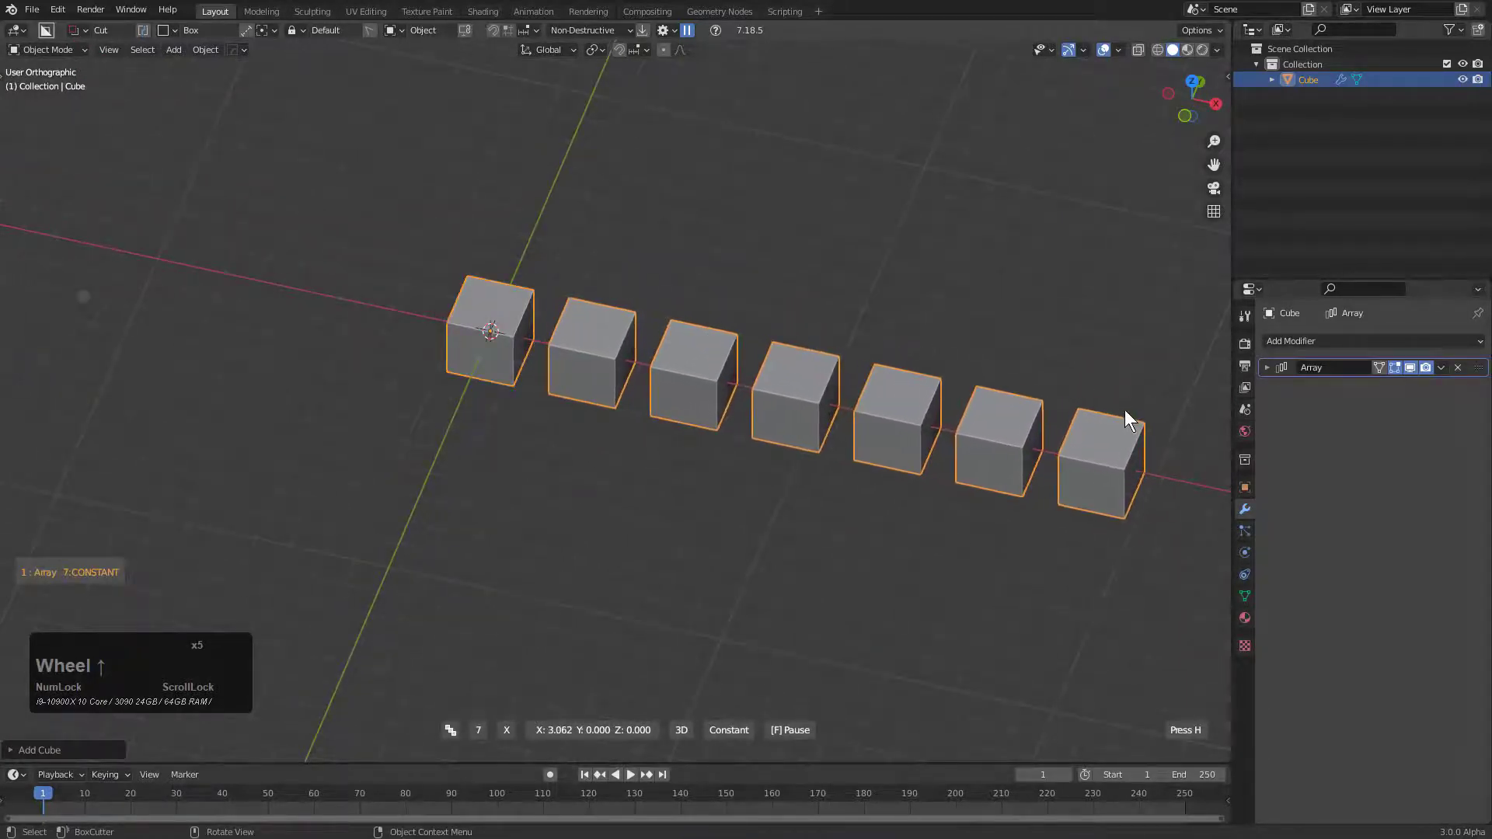
{"action": "key", "text": "1"}
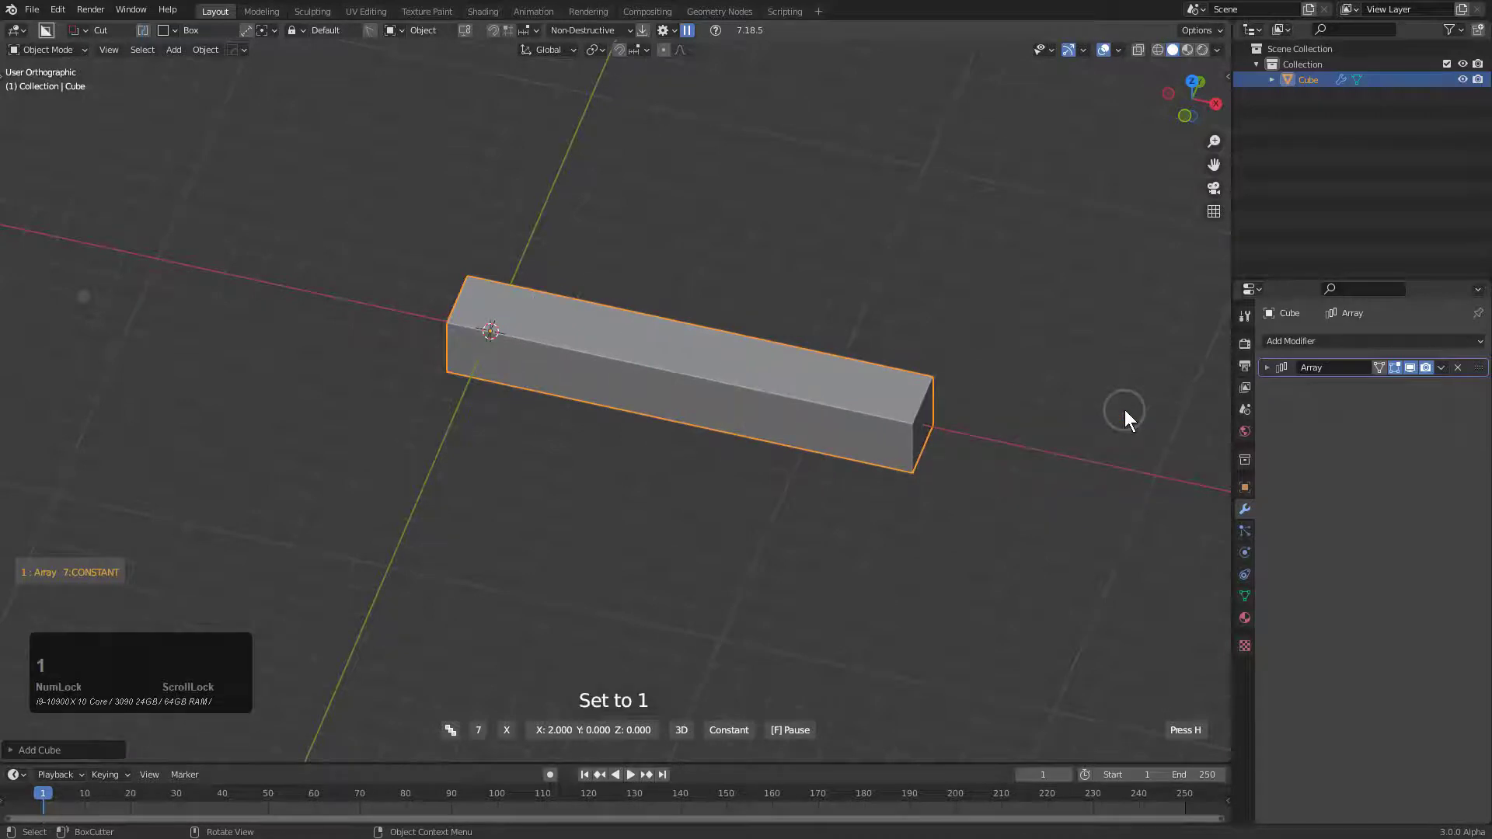
{"action": "key", "text": "1"}
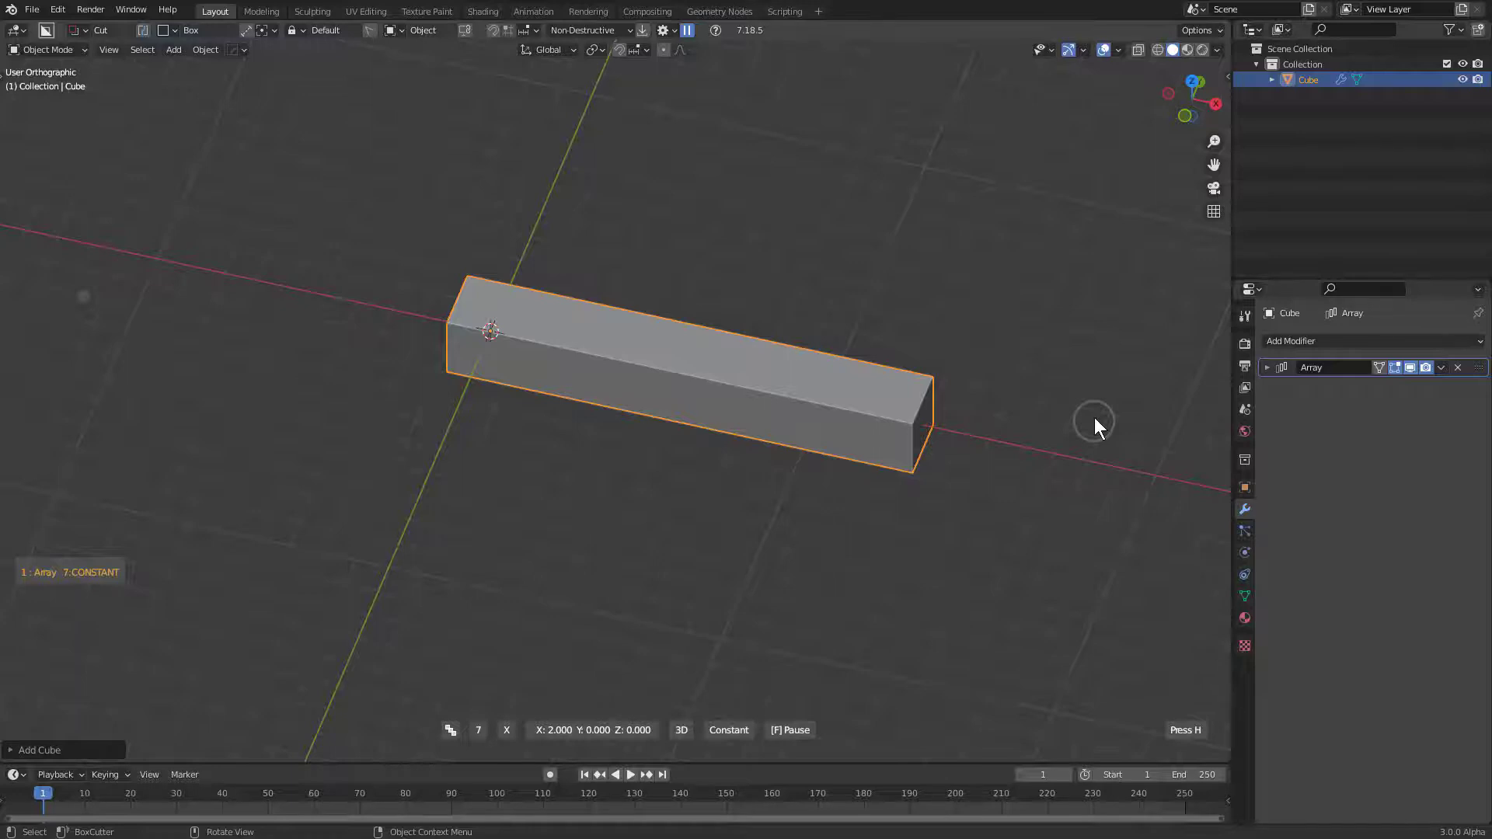
Pause the free offset adjustment and try preset X offsets of -2.0, 0 and 2.0 on the array
{"action": "key", "text": "f"}
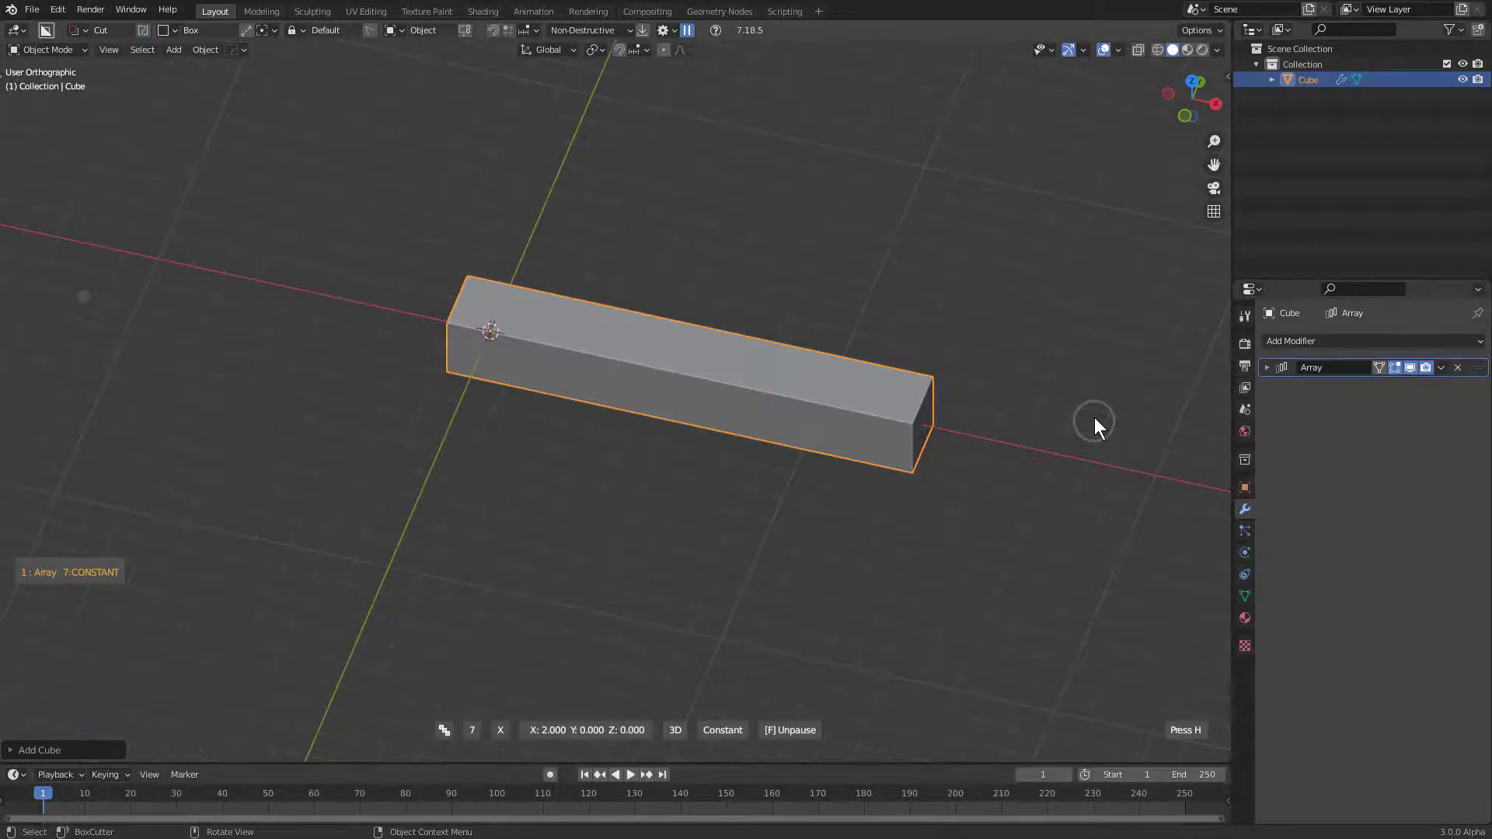
{"action": "key", "text": "shift"}
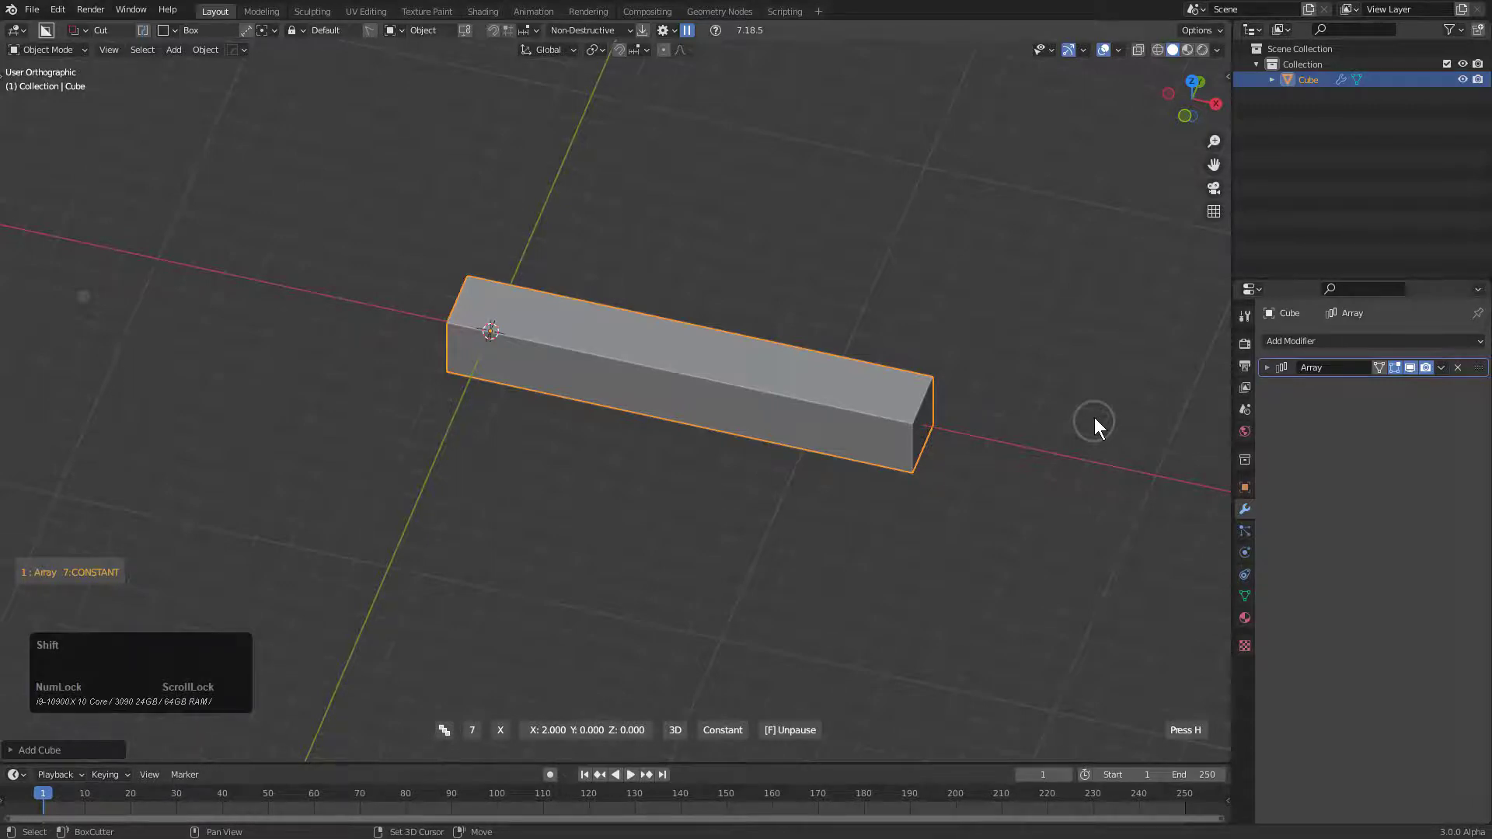
{"action": "key", "text": "shift+1"}
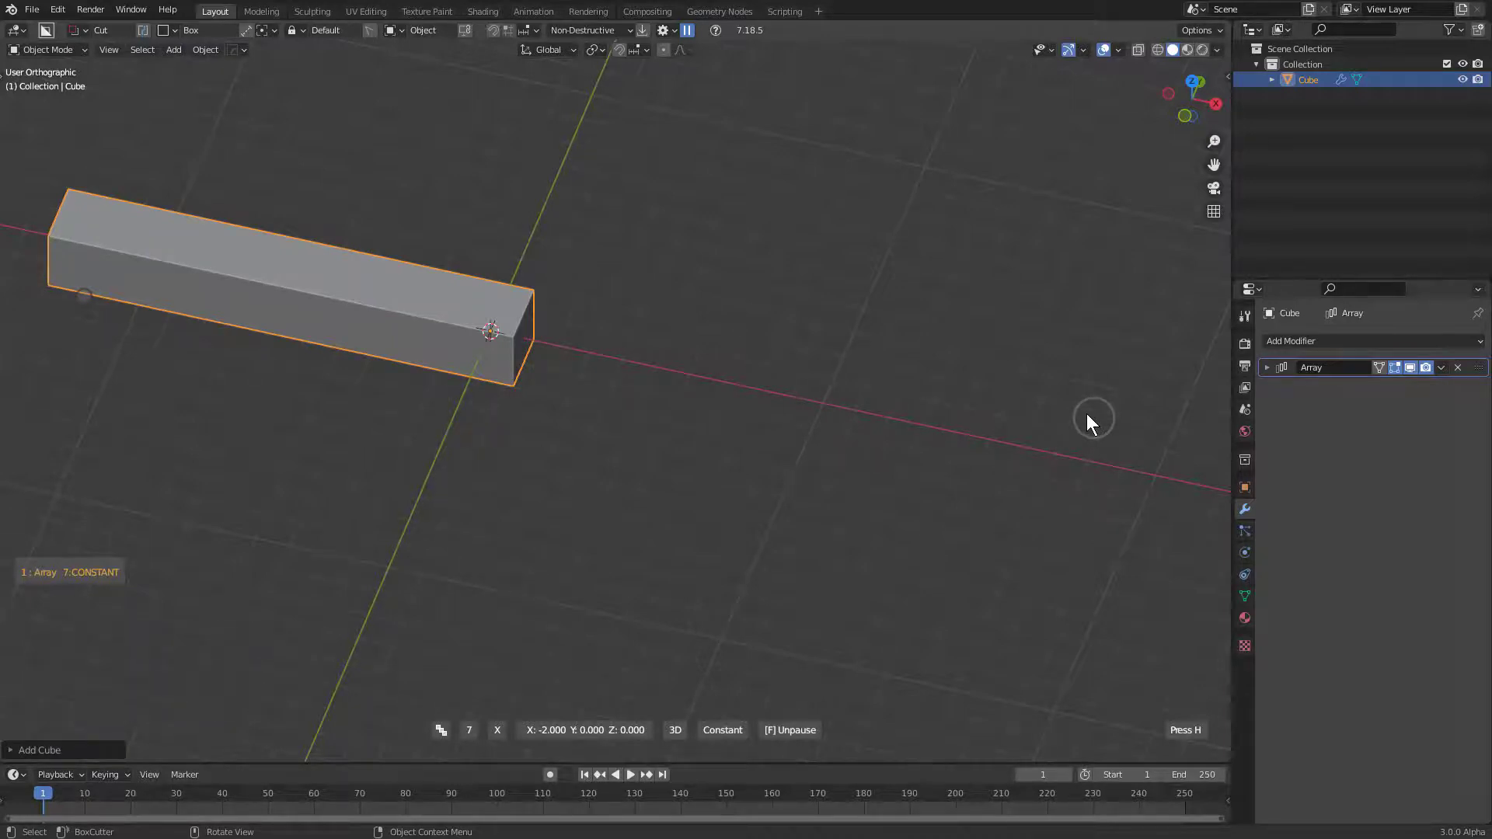
{"action": "key", "text": "1"}
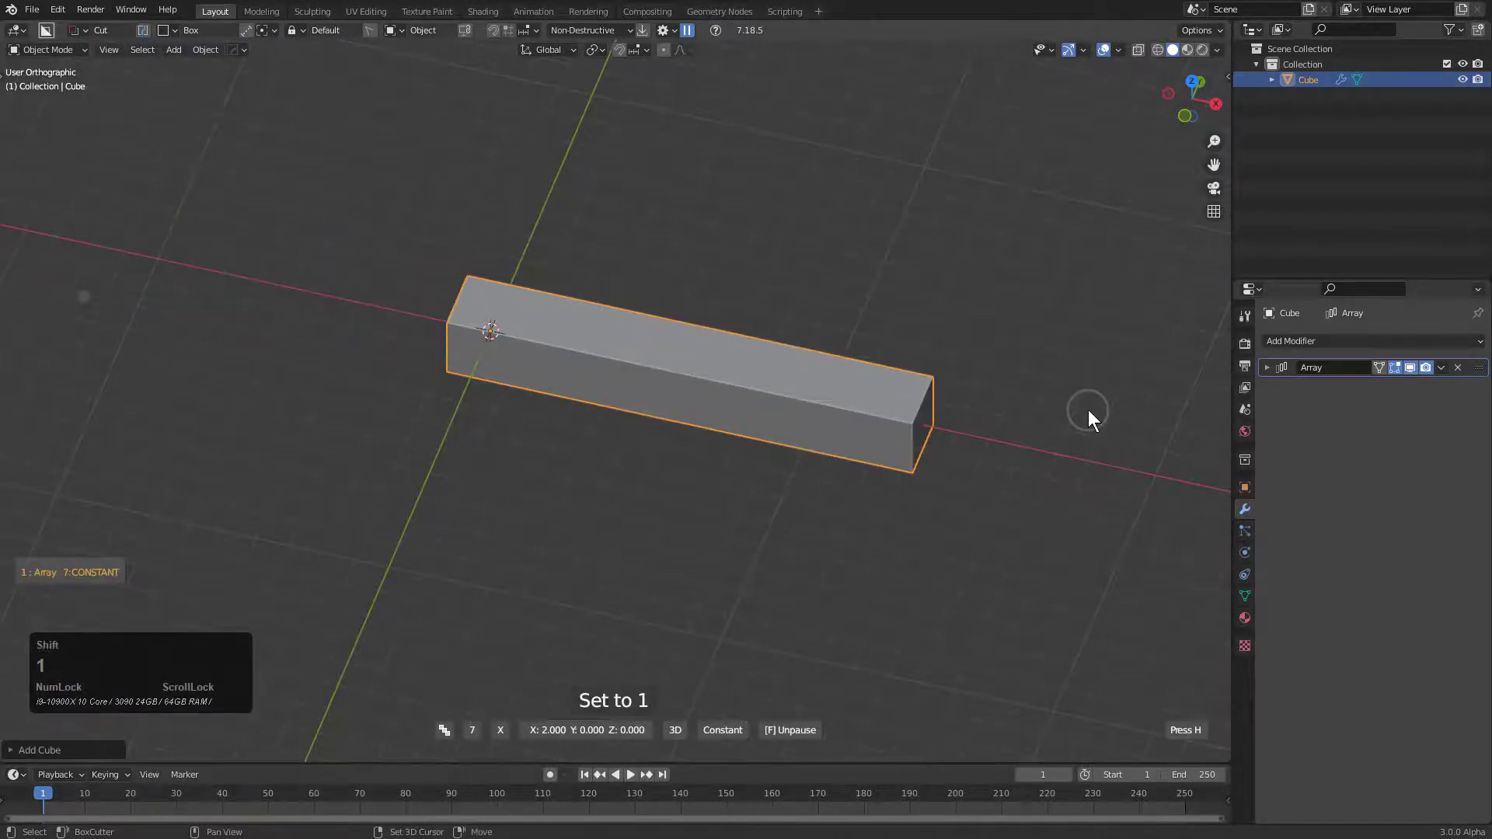
{"action": "key", "text": "shift+1"}
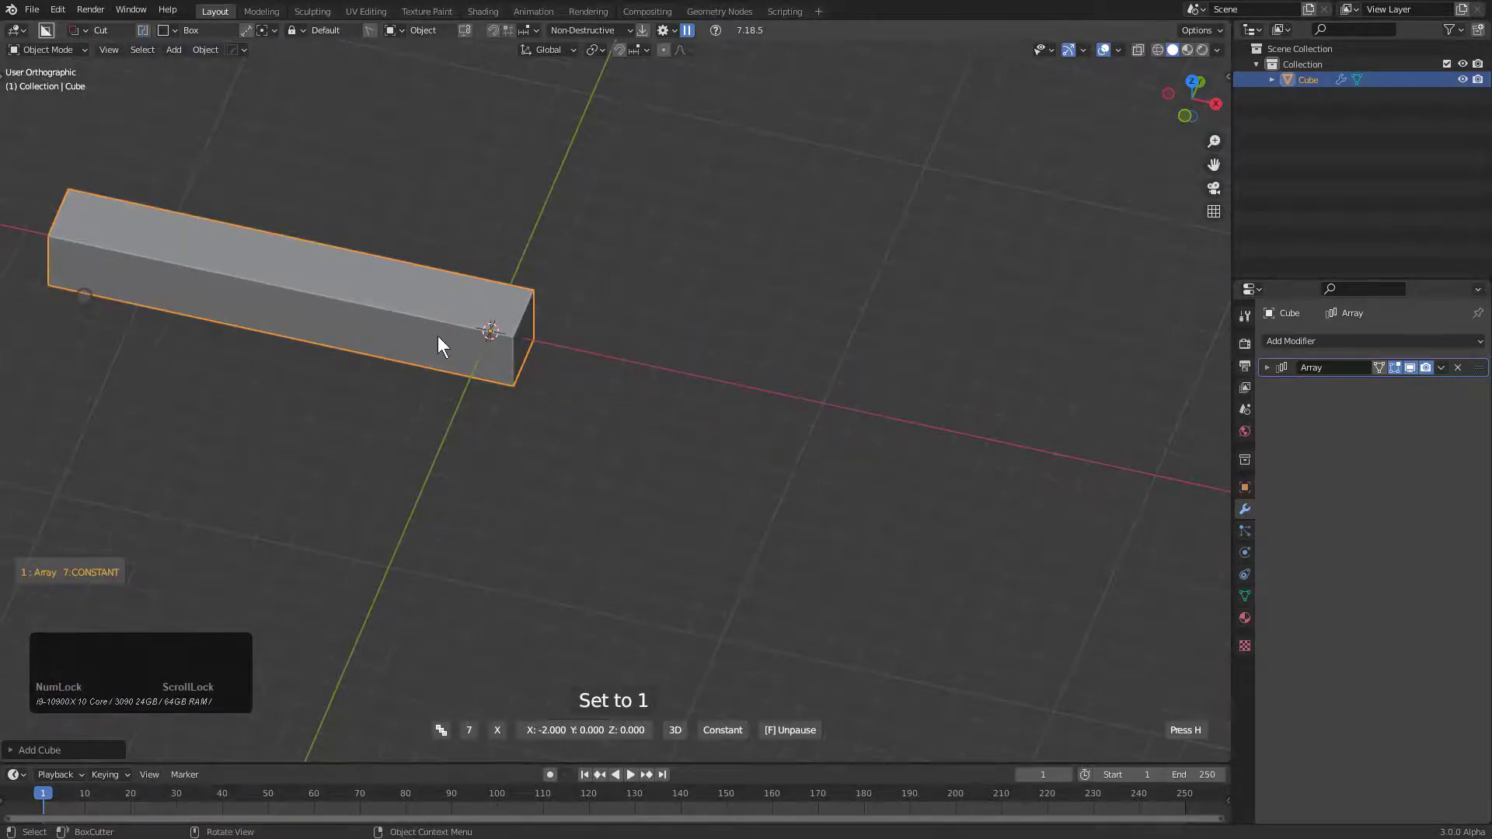
{"action": "key", "text": "0"}
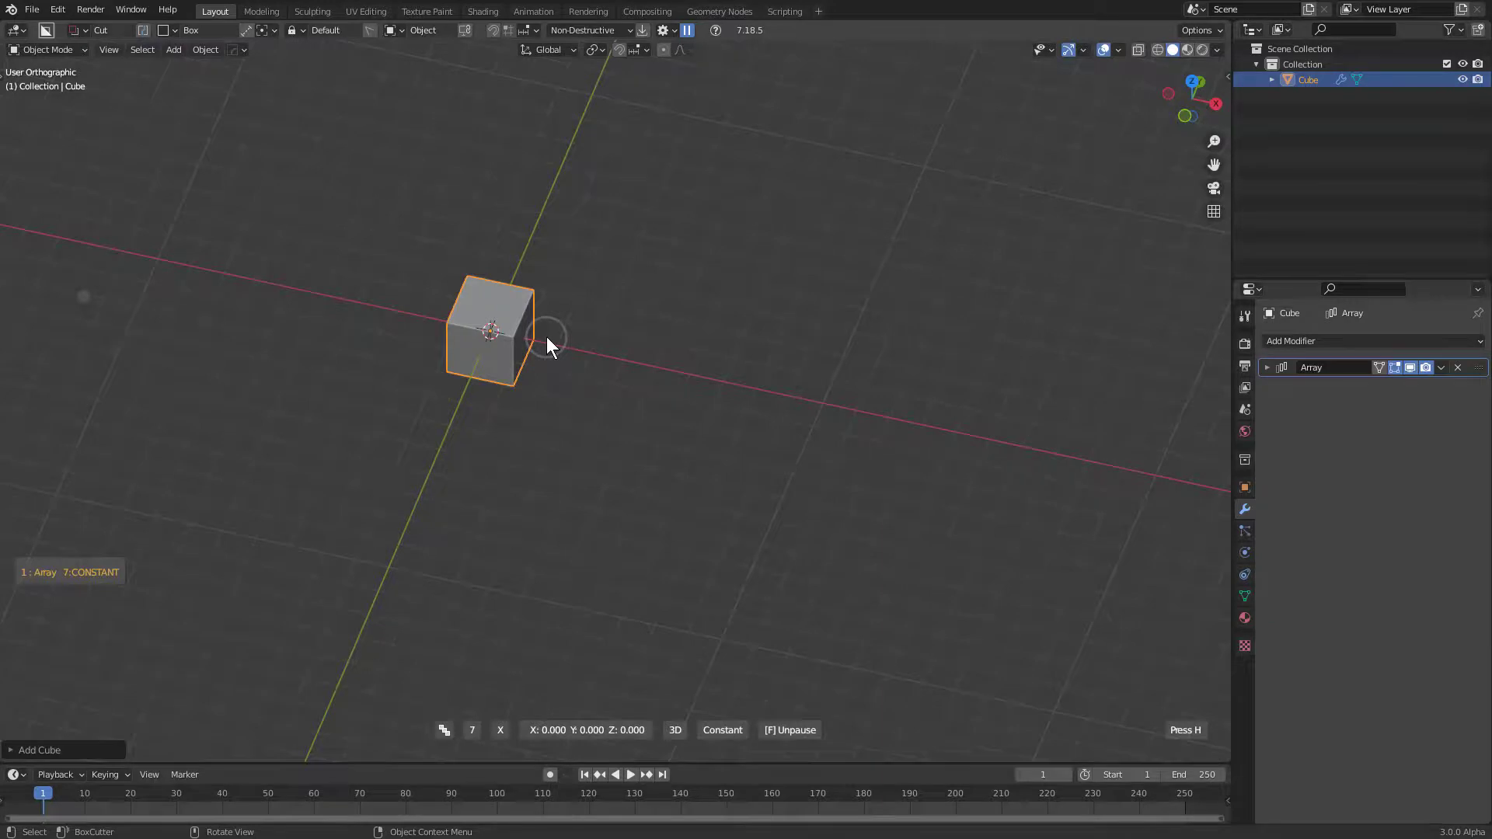
{"action": "key", "text": "1"}
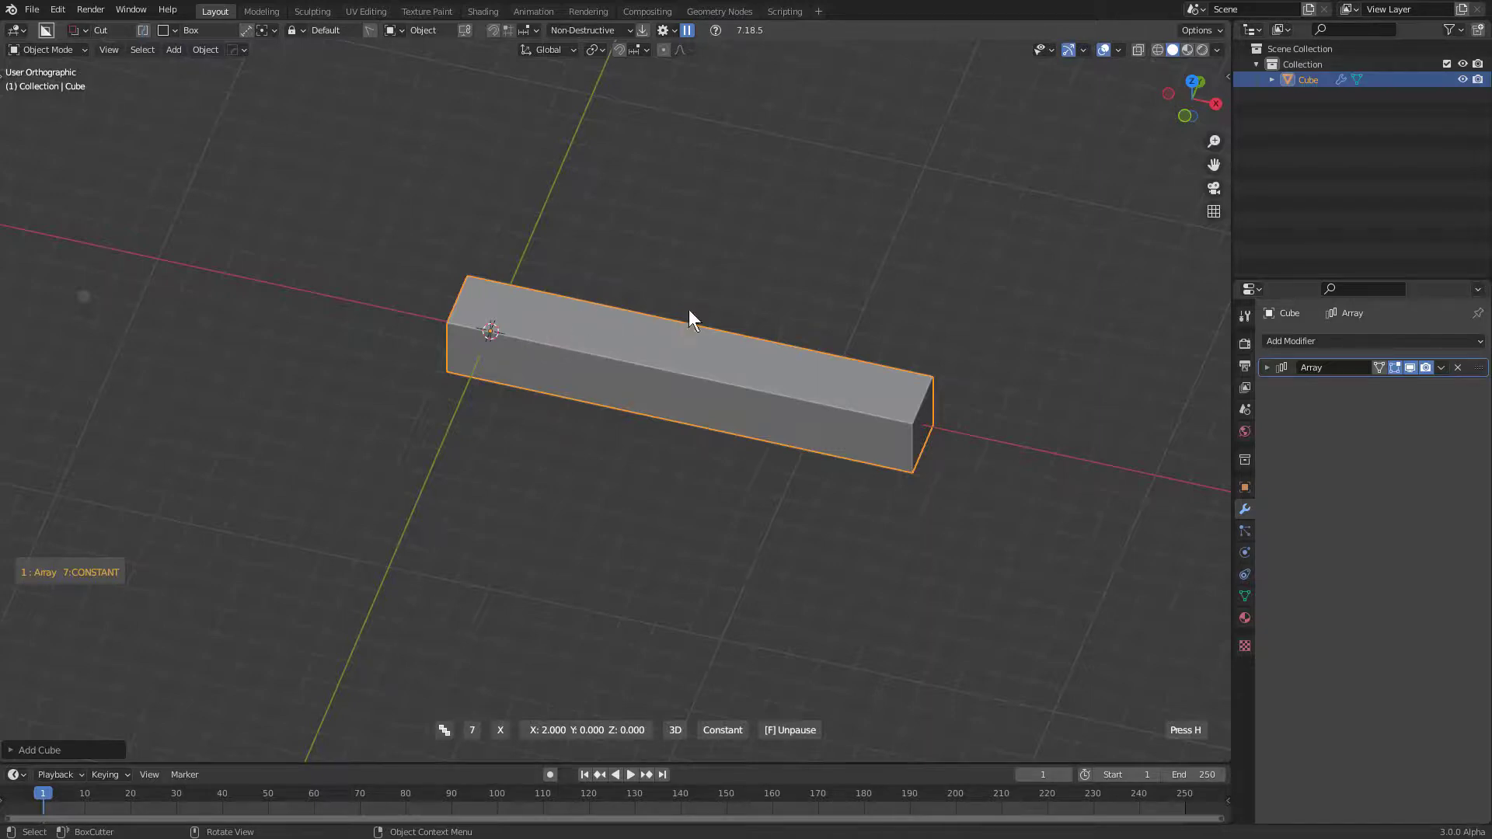
Resume free offset adjustment, show the axis guides, and redirect the array from X to Y and on to Z
{"action": "key", "text": "Tab"}
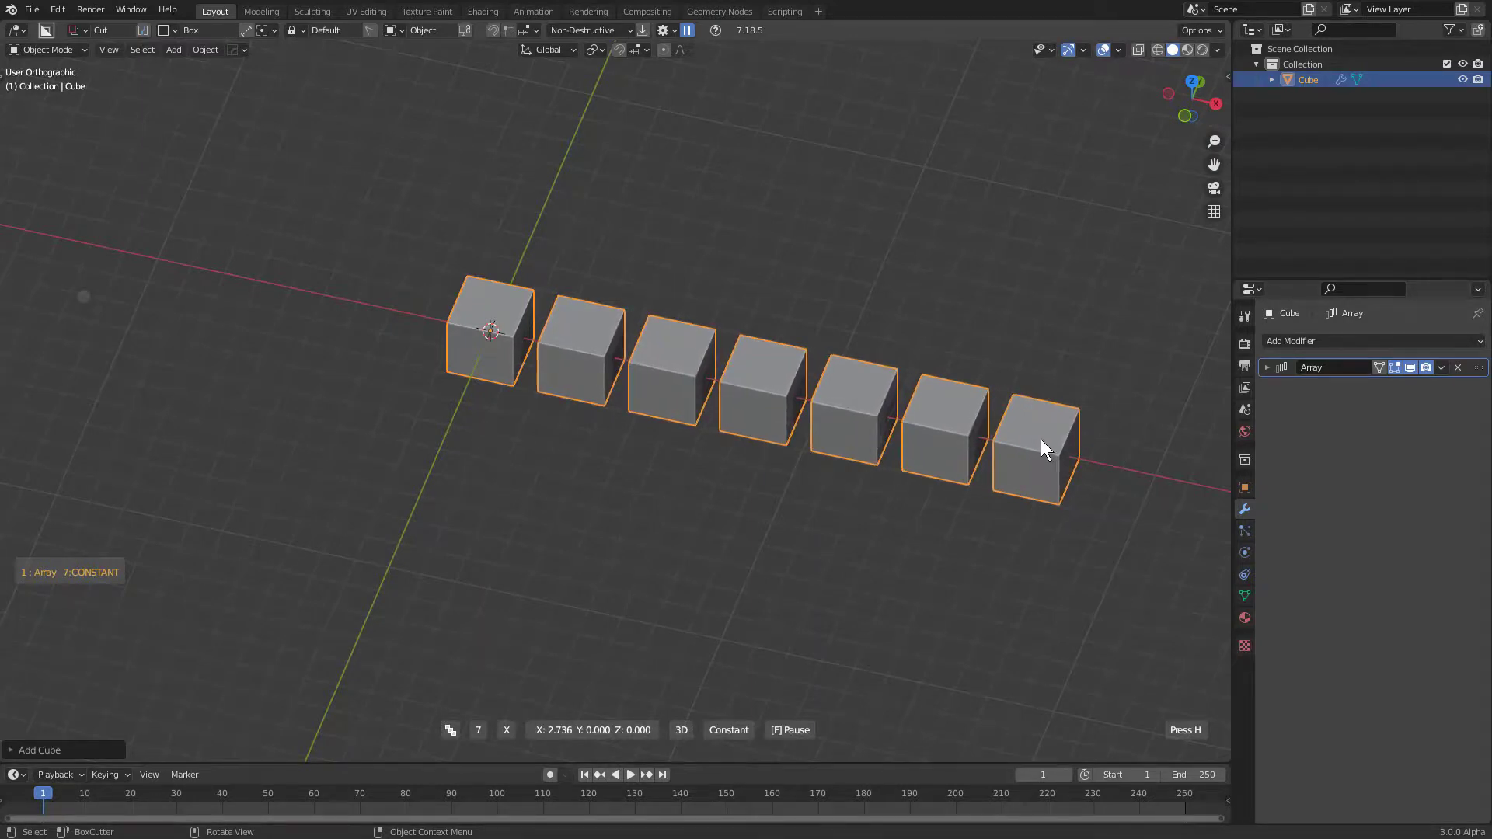
{"action": "key", "text": "g"}
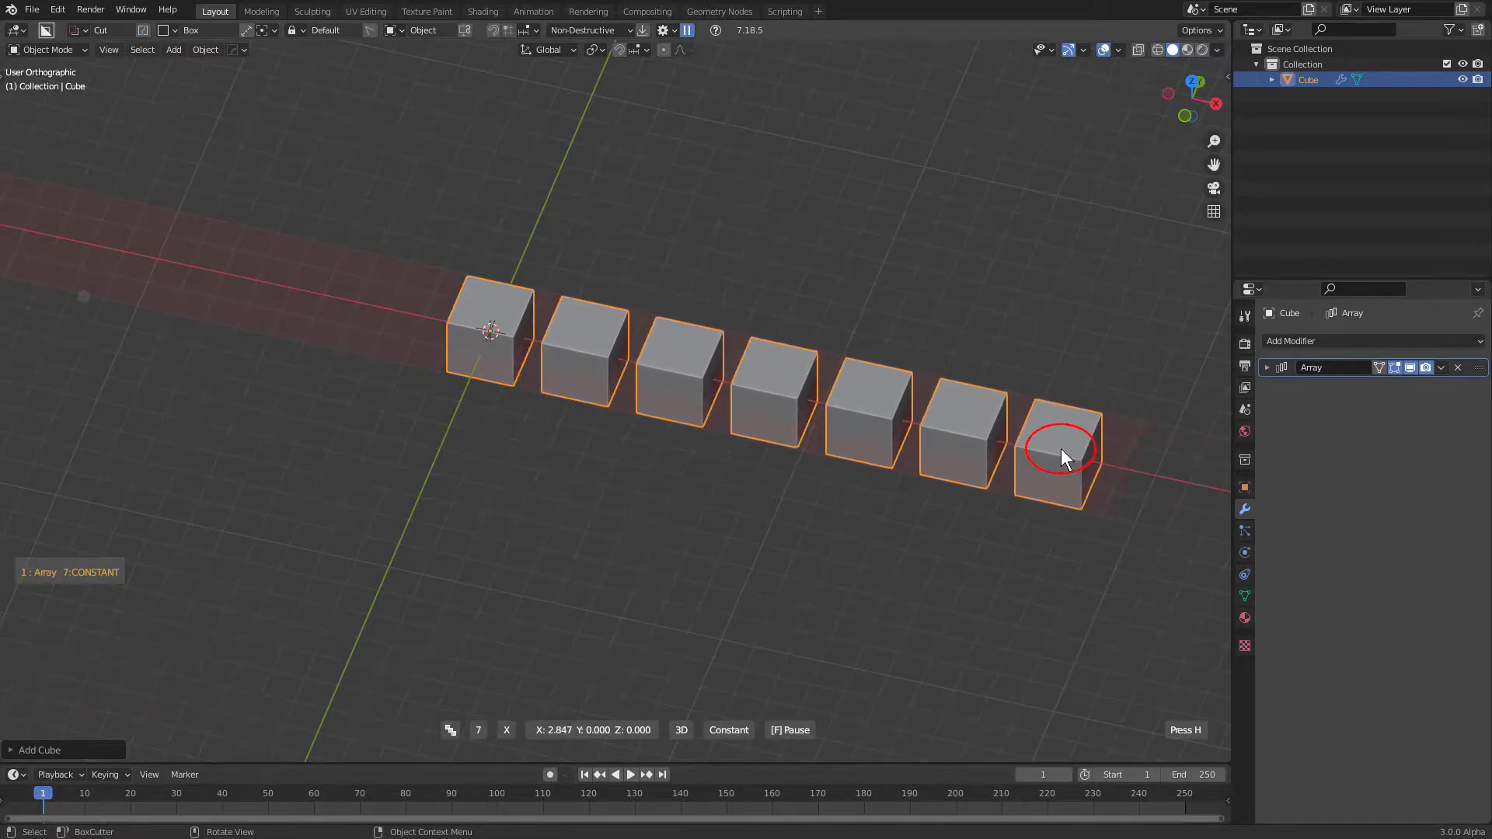
{"action": "key", "text": "alt"}
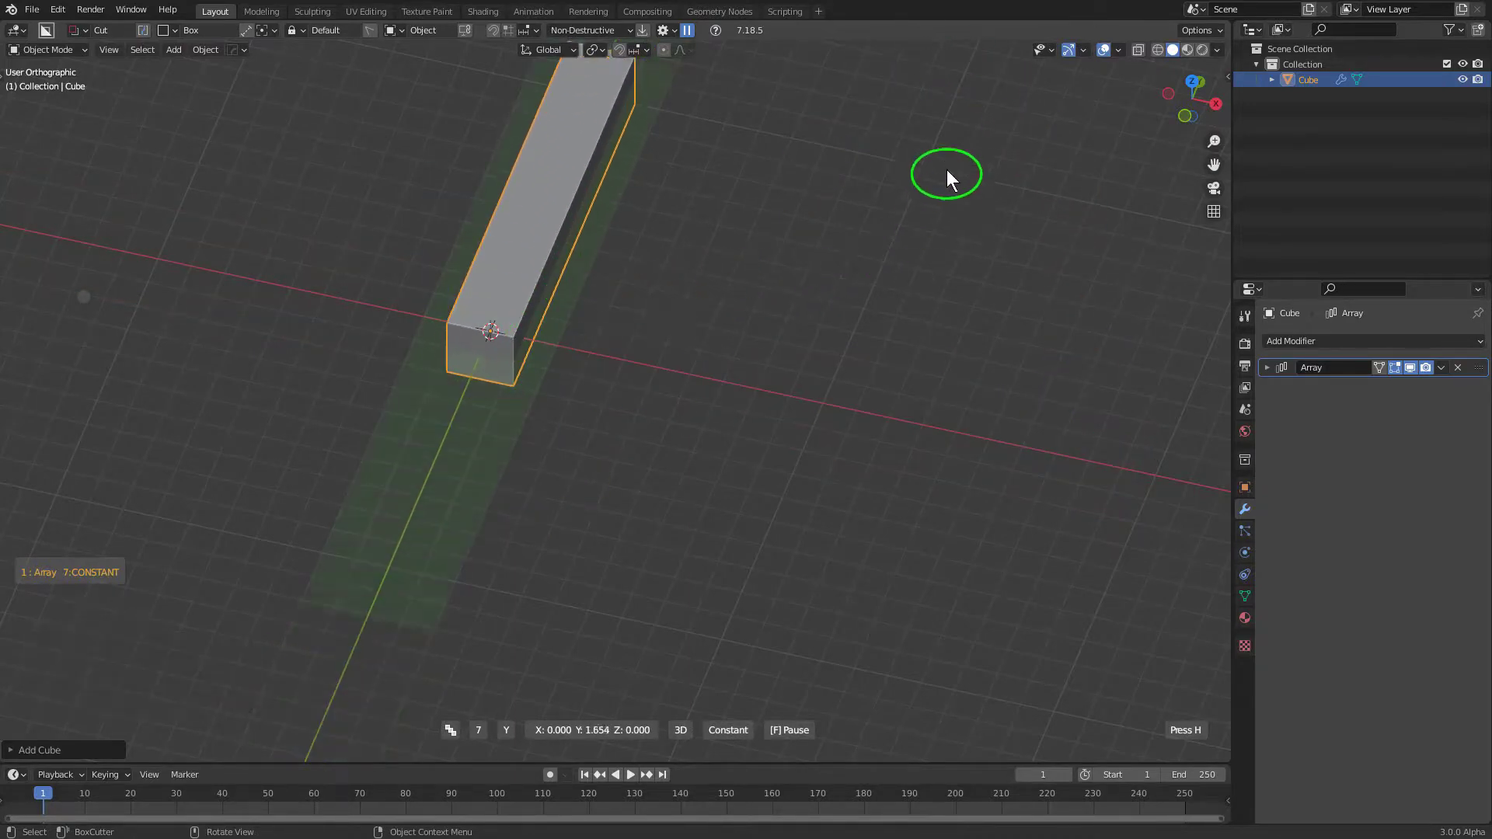
{"action": "key", "text": "alt"}
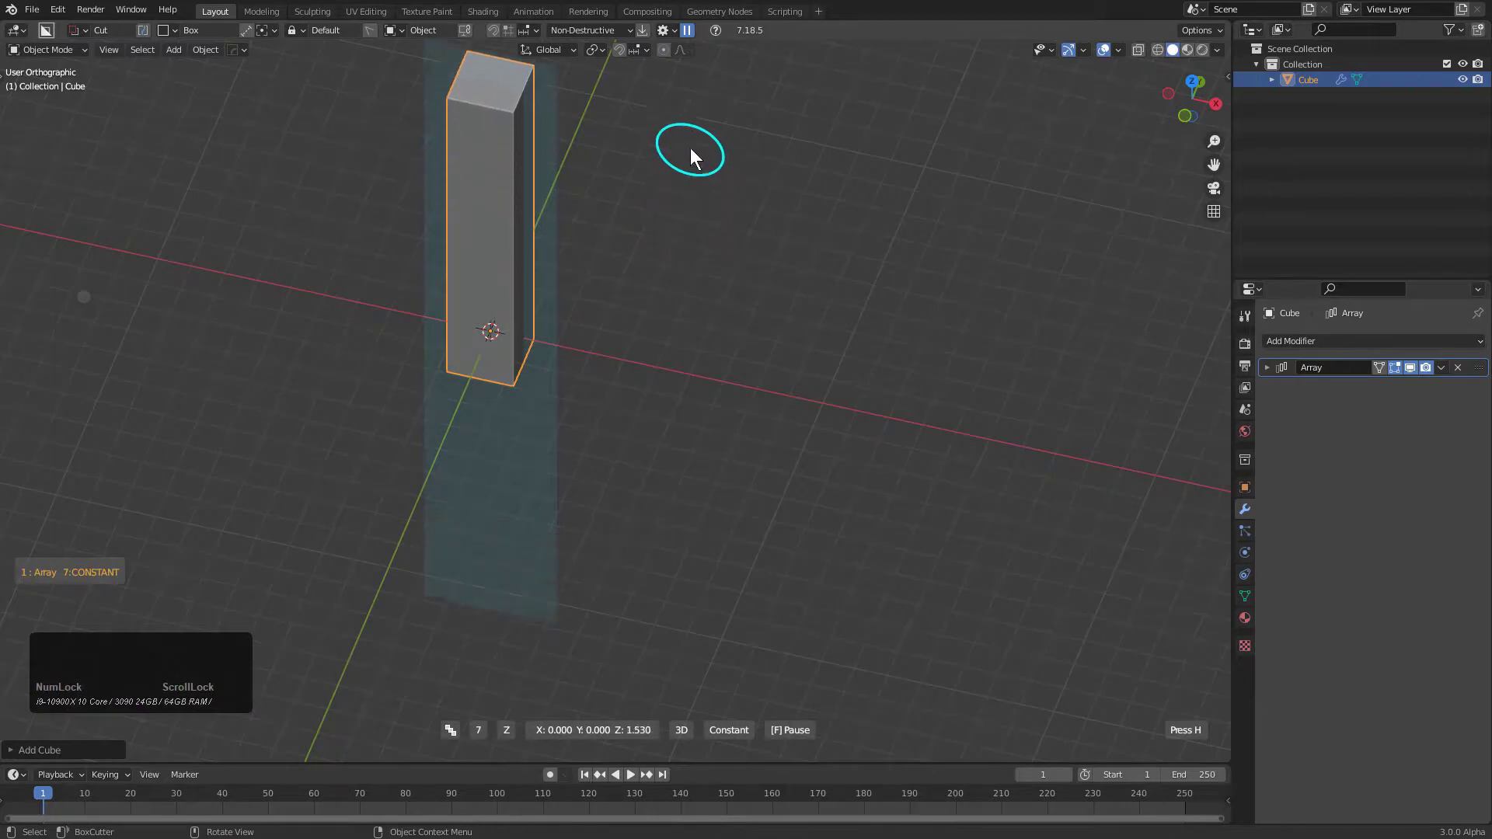
Reduce the array to four spaced copies, redirect it along negative X, and confirm it
{"action": "middle_click_drag", "start_coordinate": [639, 146], "coordinate": [649, 109]}
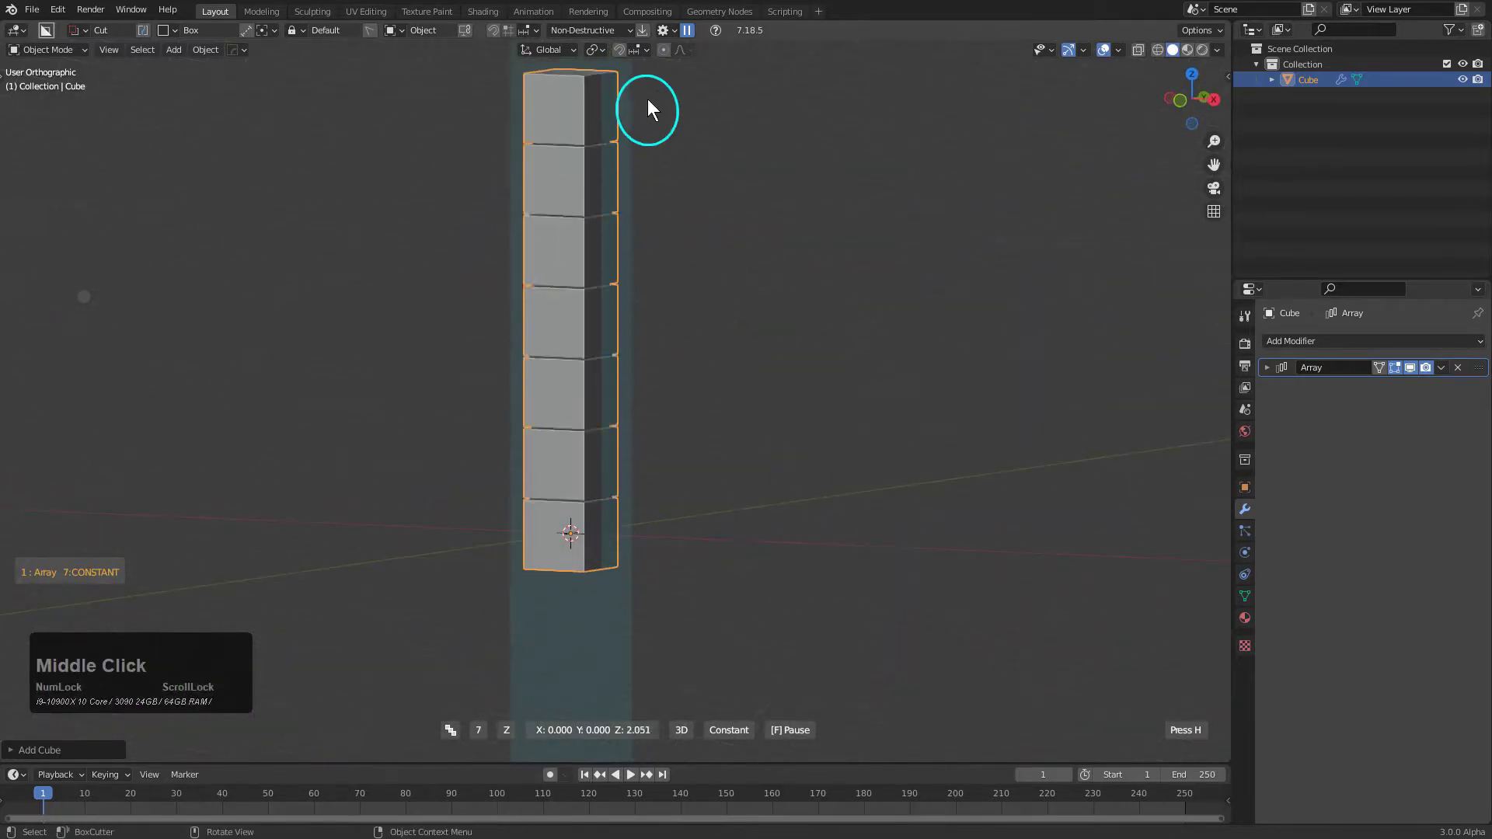
{"action": "scroll", "coordinate": [674, 104], "scroll_direction": "down", "scroll_amount": 3}
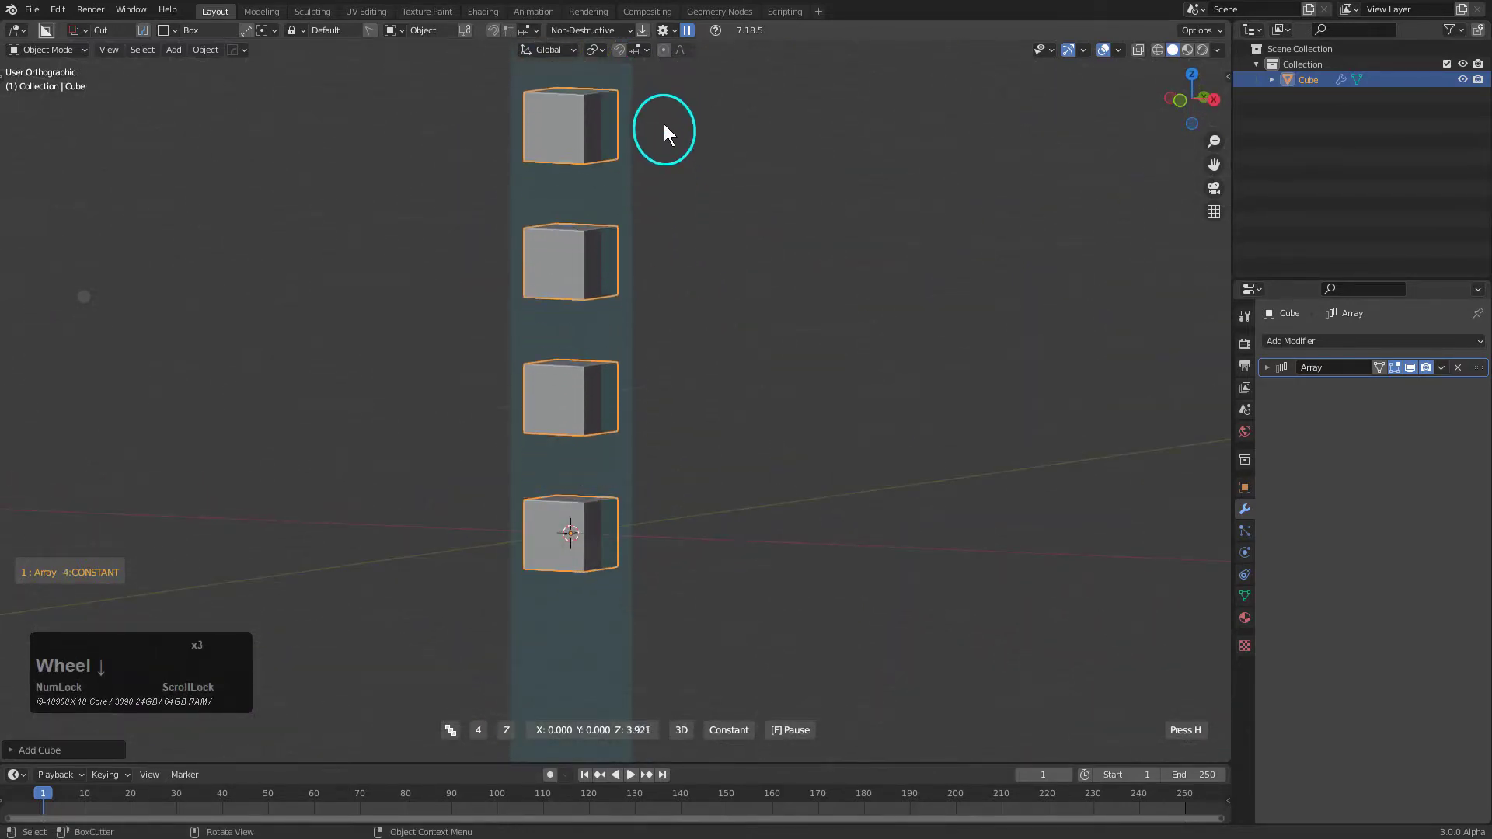
{"action": "key", "text": "alt"}
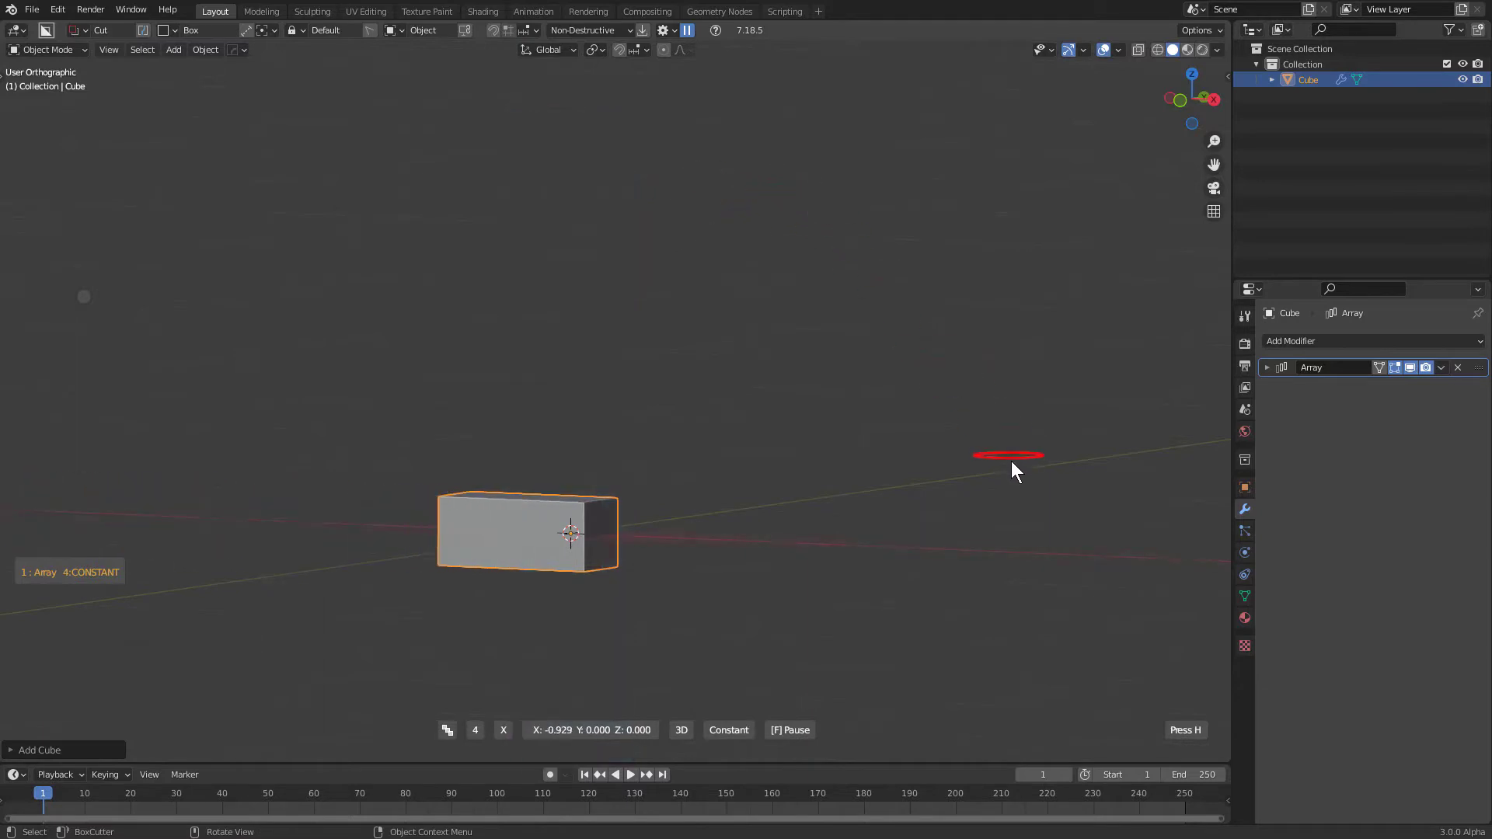
{"action": "middle_click_drag", "start_coordinate": [1010, 460], "coordinate": [809, 490]}
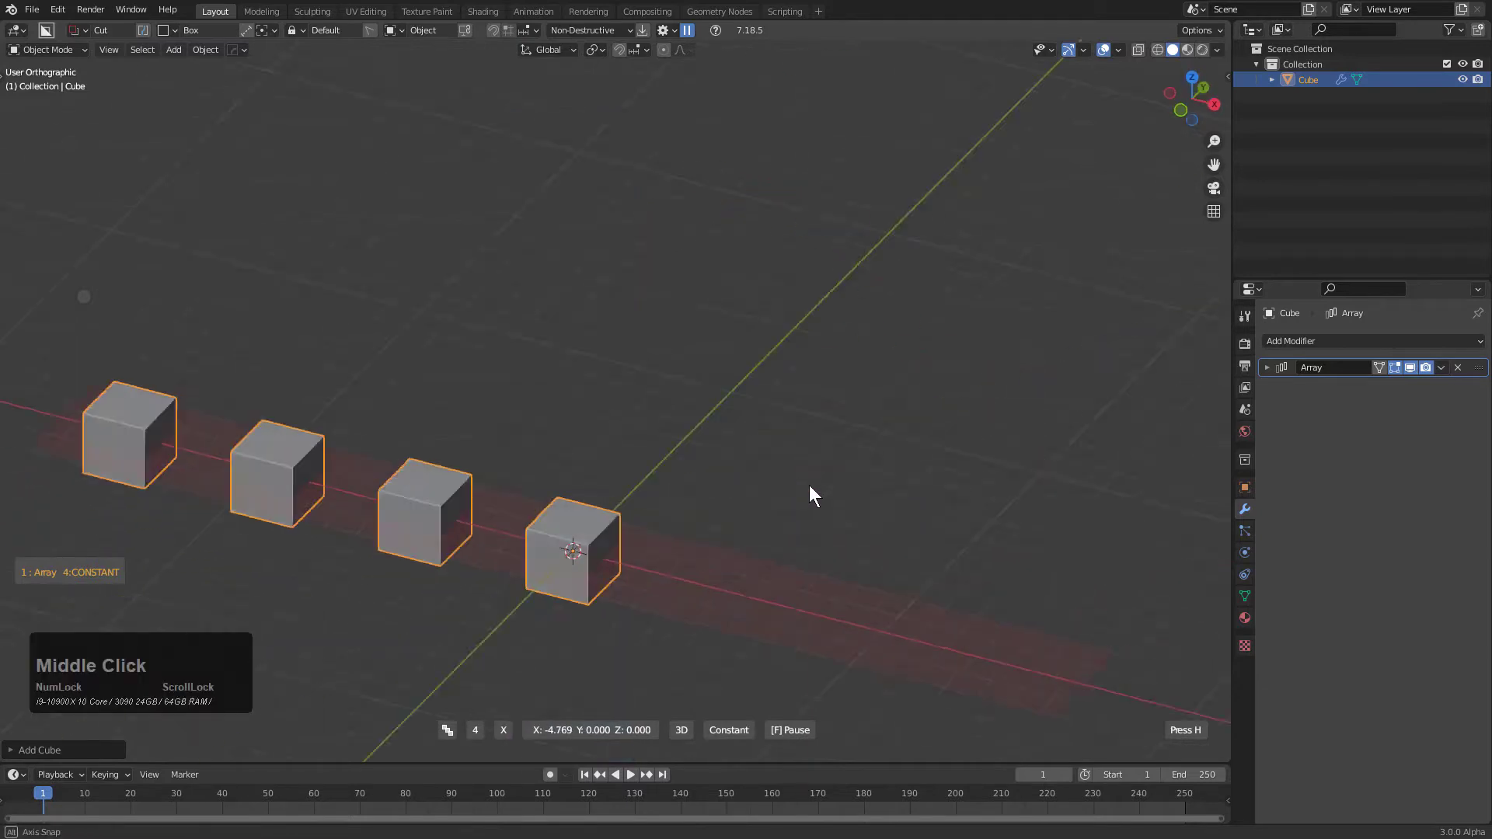
{"action": "left_click", "coordinate": [241, 353]}
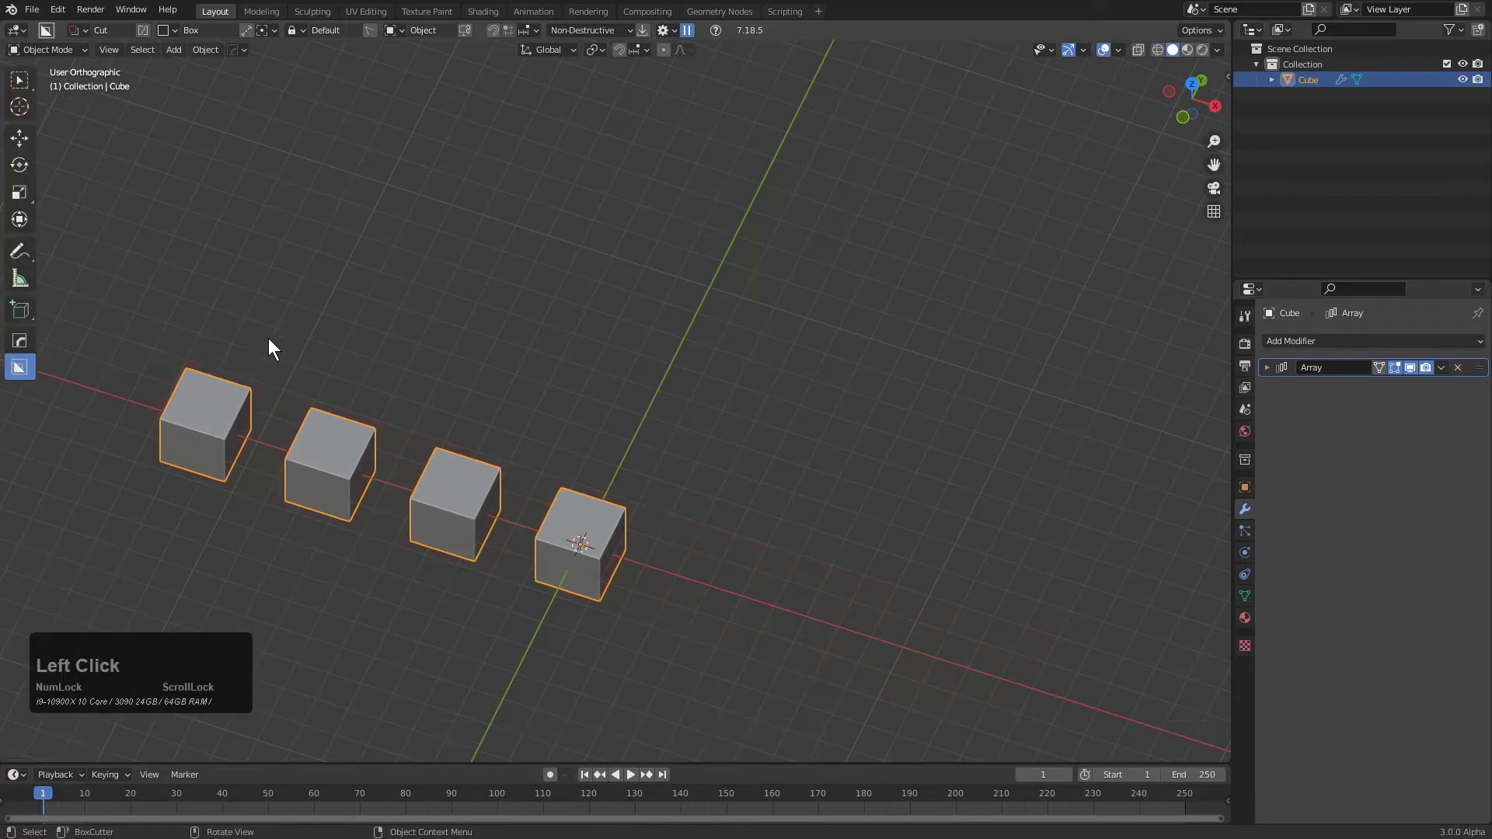